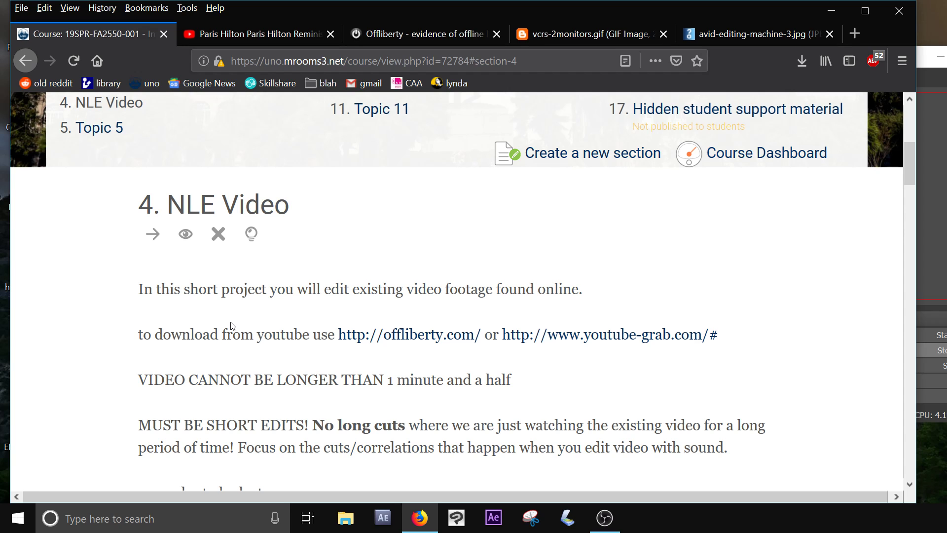
# Read through the NLE Video assignment section, covering its download links, length and editing rules, and embedded example videos.
pyautogui.scroll(-3, 167, 341)
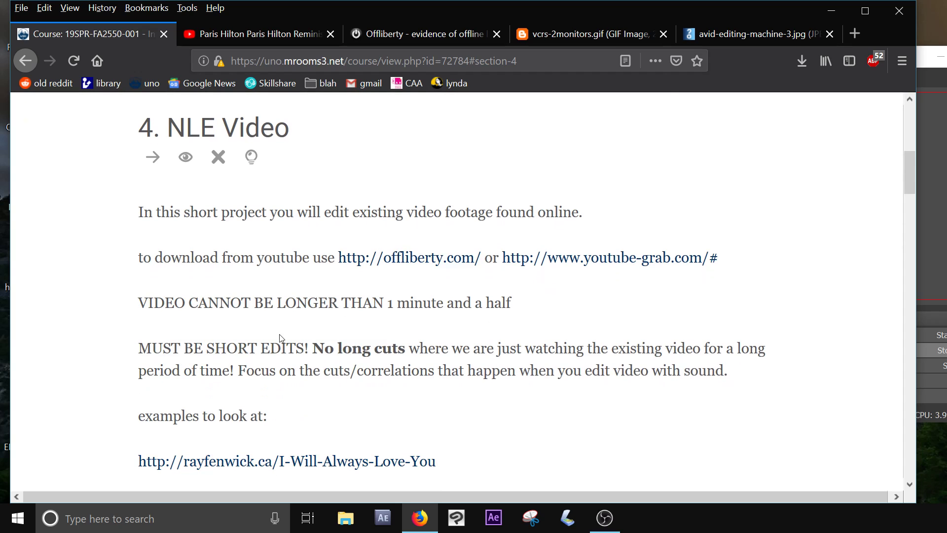
pyautogui.scroll(-3, 275, 336)
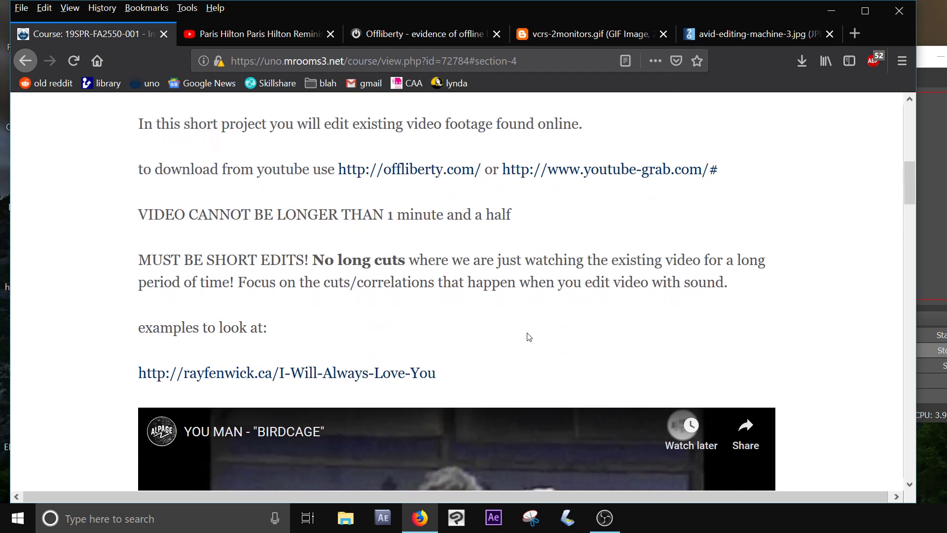
pyautogui.scroll(-3, 528, 334)
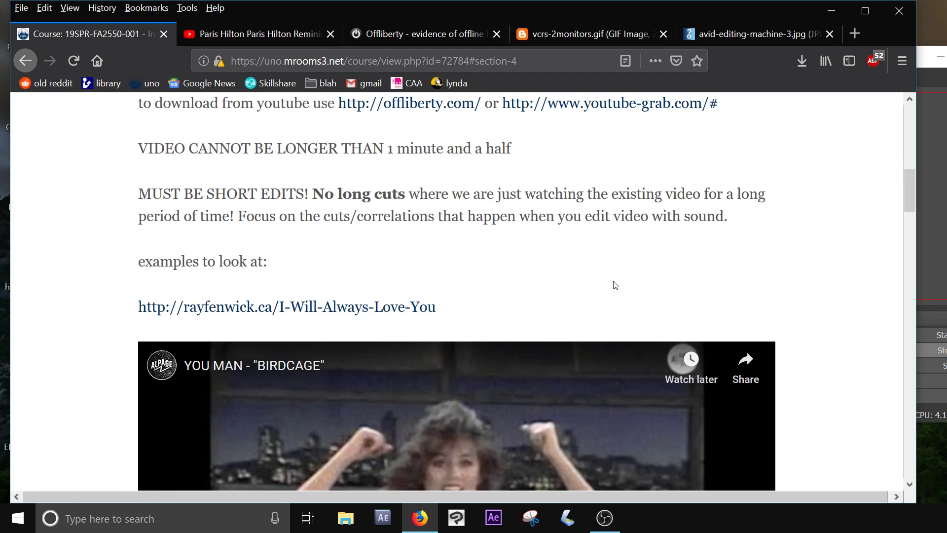
pyautogui.scroll(-3, 613, 284)
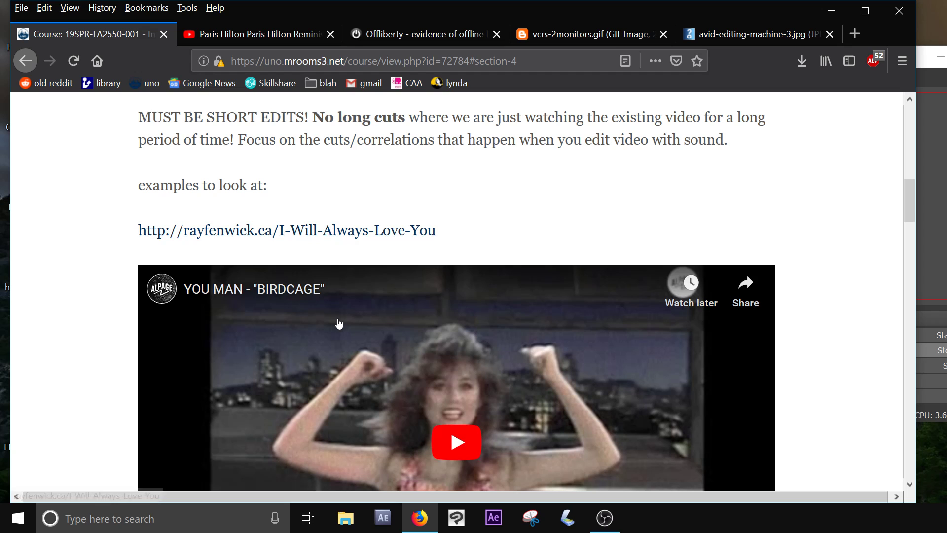
pyautogui.scroll(-6, 332, 318)
pyautogui.scroll(-9, 335, 401)
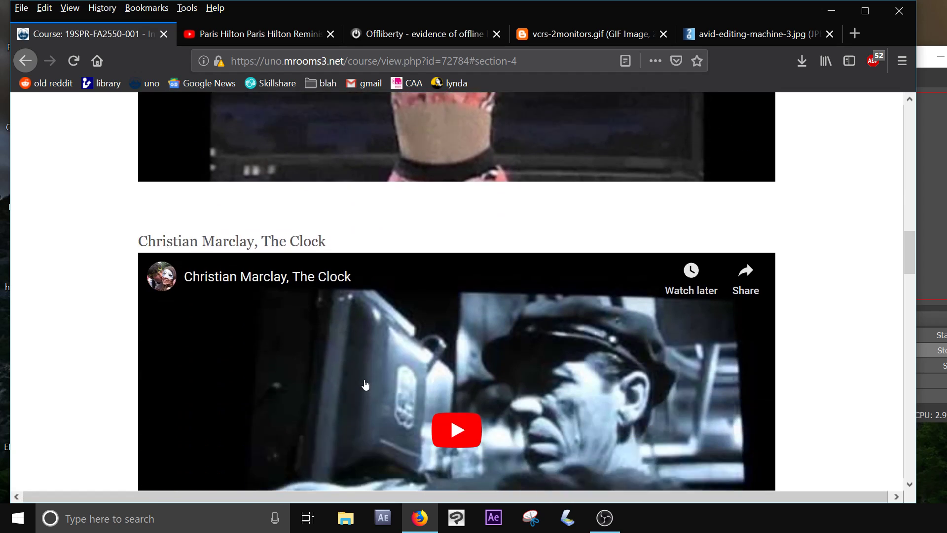
pyautogui.scroll(-2, 351, 313)
pyautogui.scroll(-3, 331, 324)
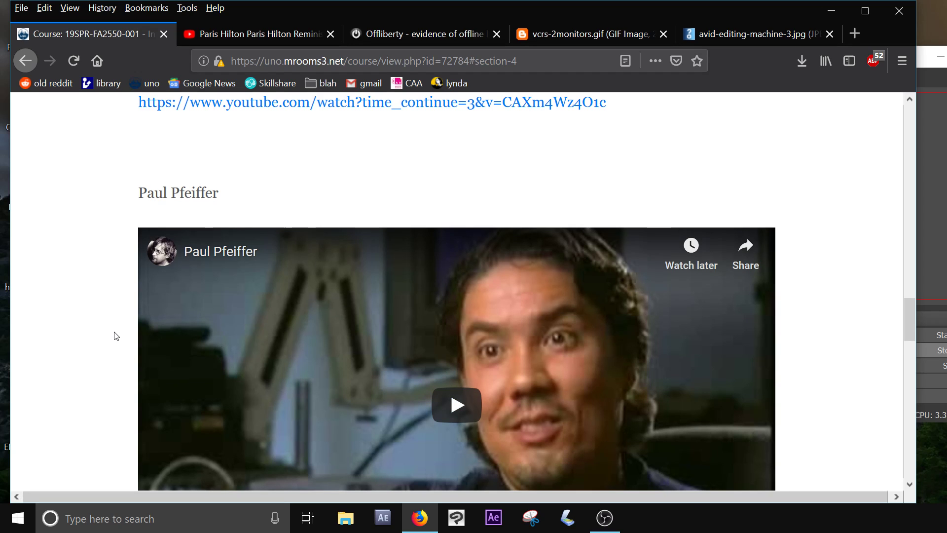
pyautogui.scroll(-2, 118, 333)
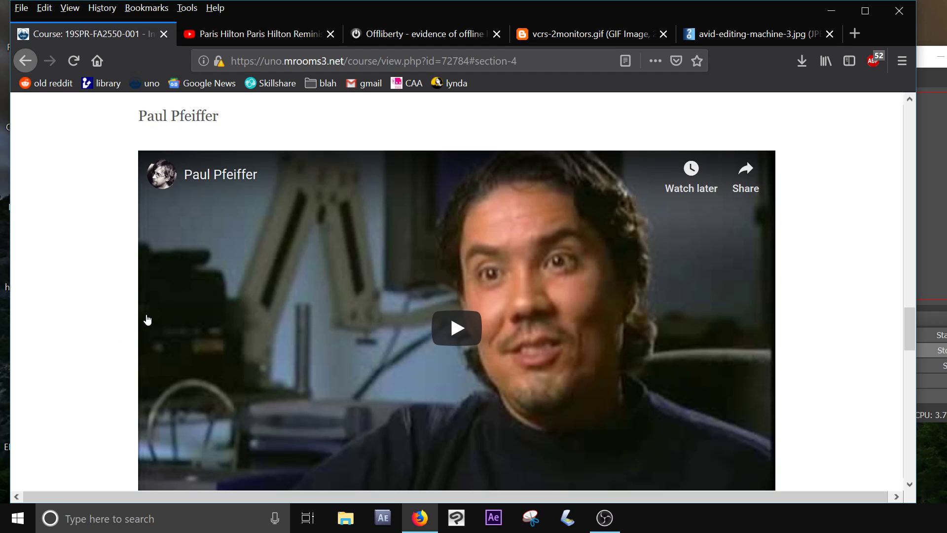
pyautogui.scroll(1, 113, 316)
pyautogui.scroll(-6, 102, 314)
pyautogui.scroll(20, 103, 315)
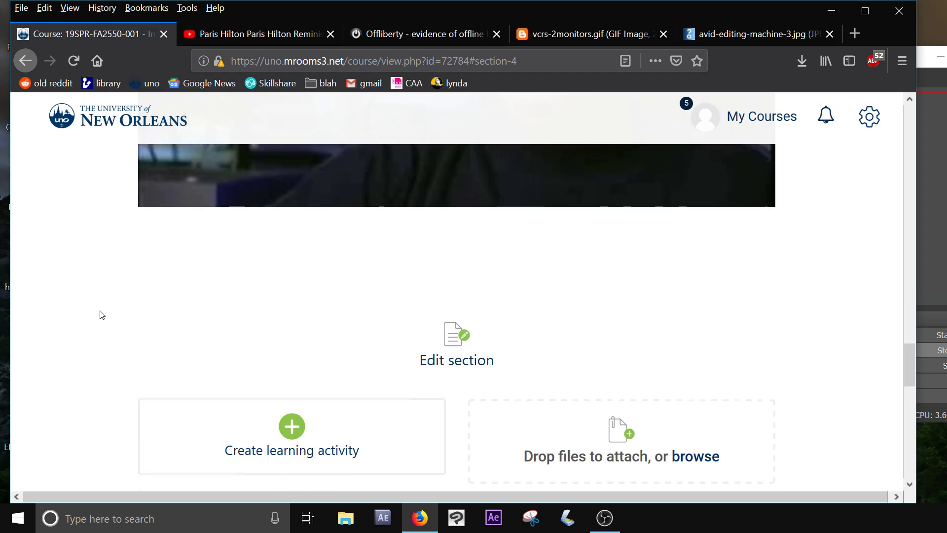
pyautogui.scroll(15, 106, 315)
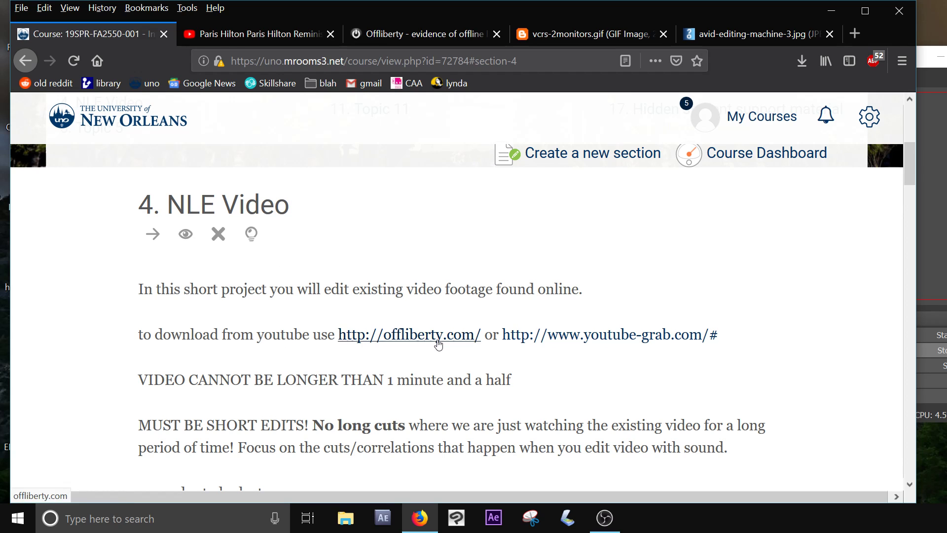
pyautogui.click(394, 34)
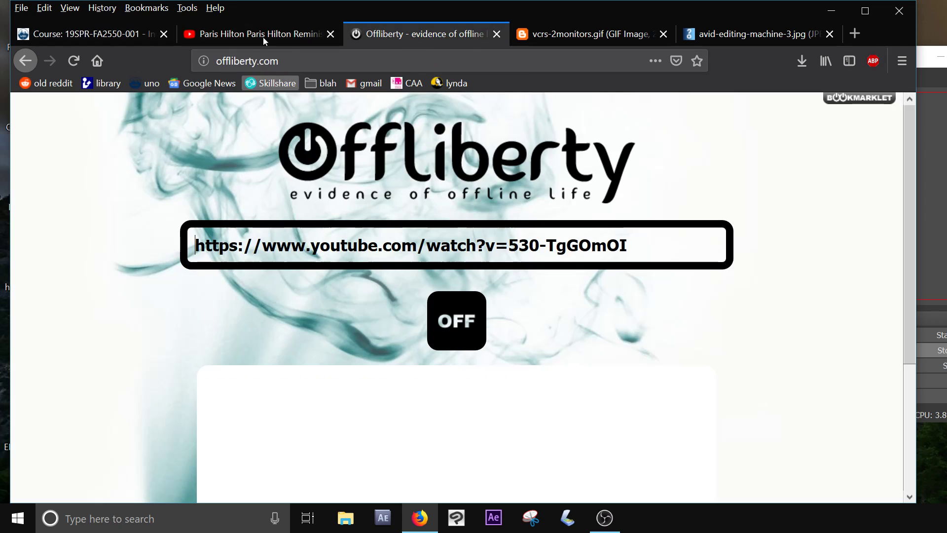
pyautogui.click(283, 33)
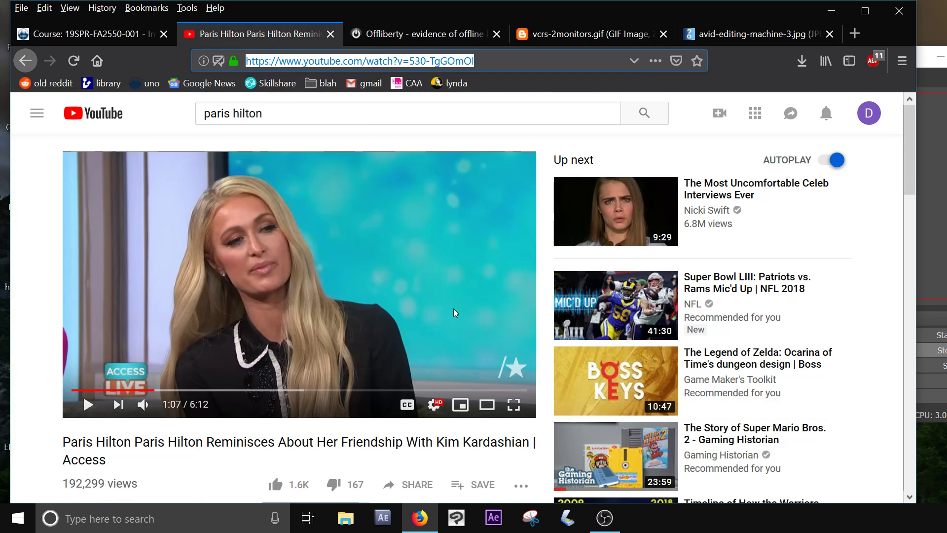
pyautogui.click(413, 37)
pyautogui.rightClick(437, 239)
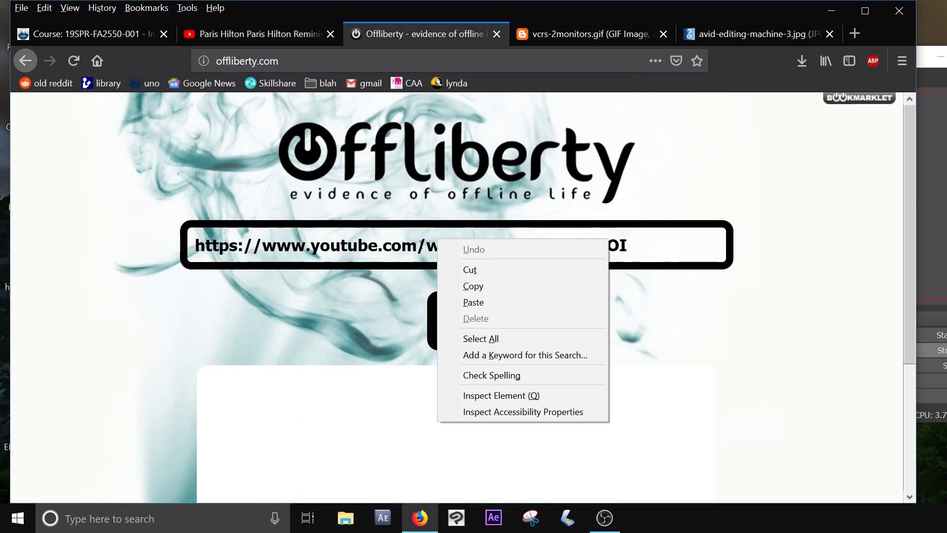
pyautogui.click(448, 286)
pyautogui.click(447, 328)
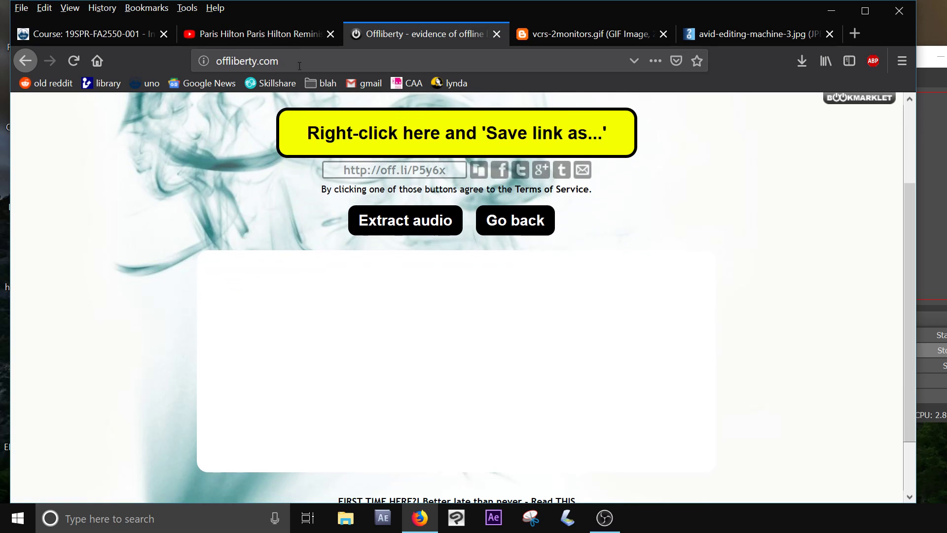
pyautogui.click(306, 42)
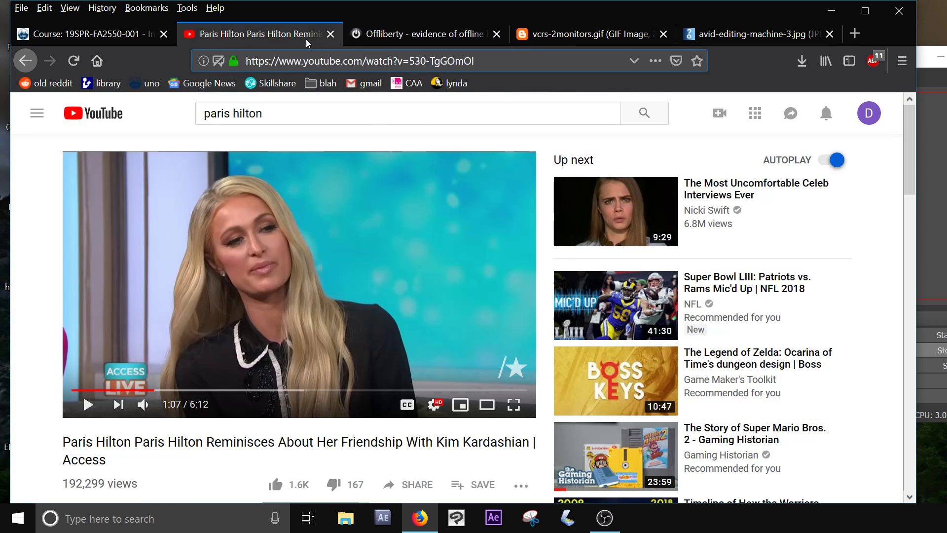
pyautogui.click(43, 43)
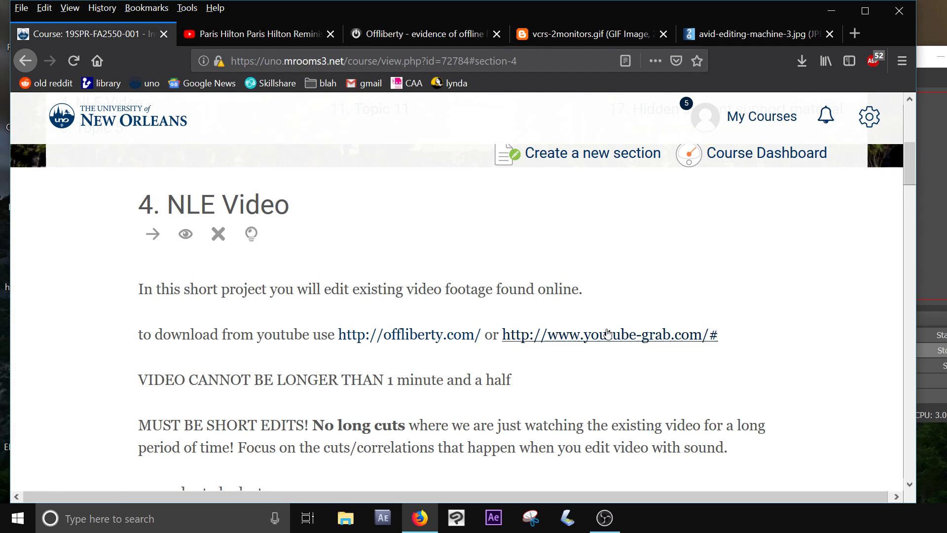
pyautogui.click(388, 32)
pyautogui.scroll(3, 730, 217)
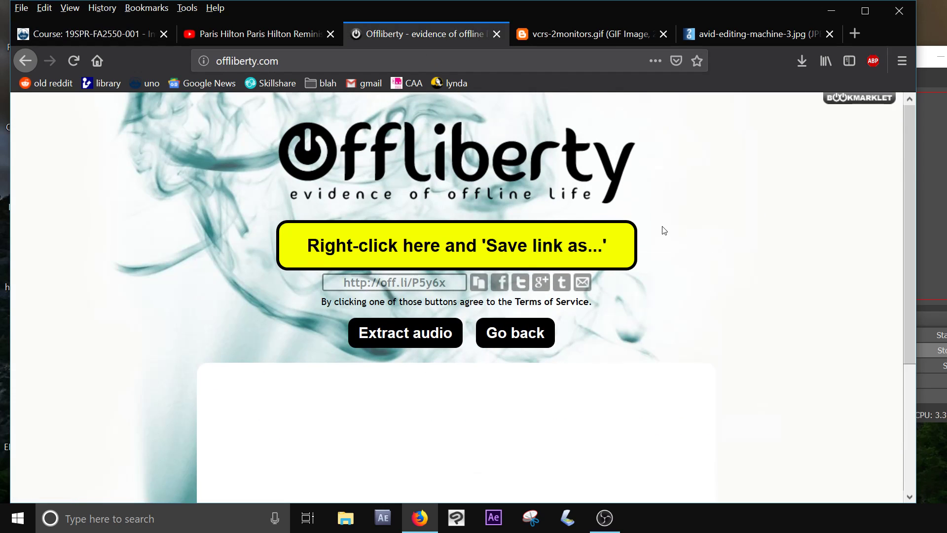
pyautogui.click(252, 35)
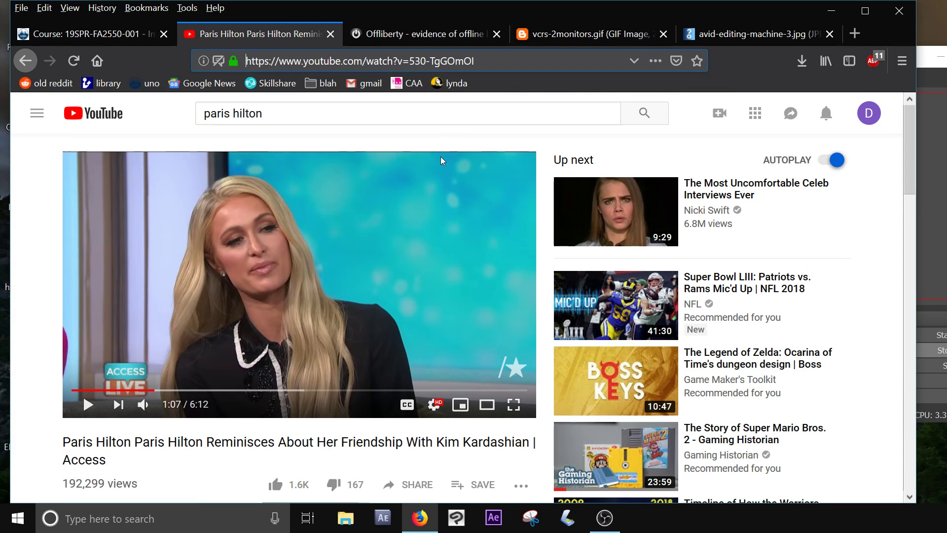
# Save the converted video from Offliberty to the Desktop as an MP4 file named blah2.
pyautogui.click(406, 33)
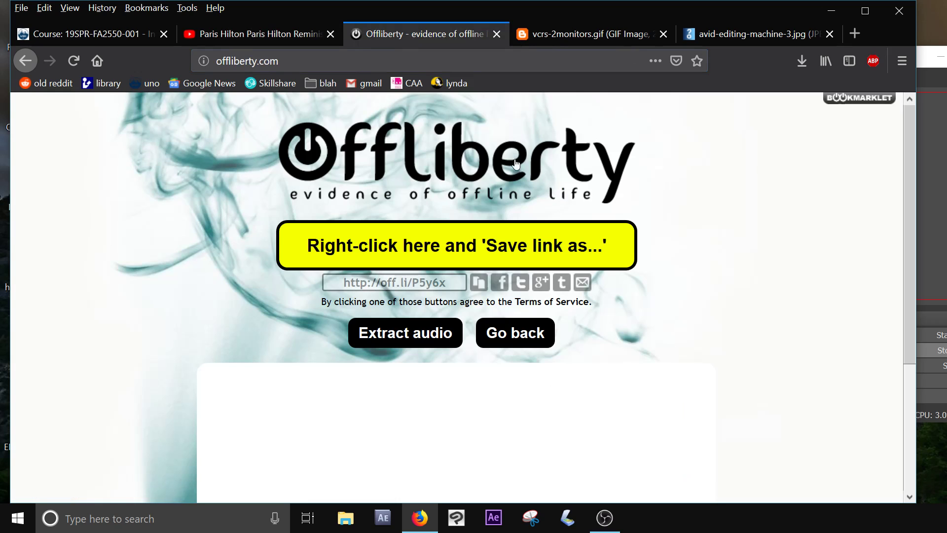
pyautogui.rightClick(441, 250)
pyautogui.click(498, 344)
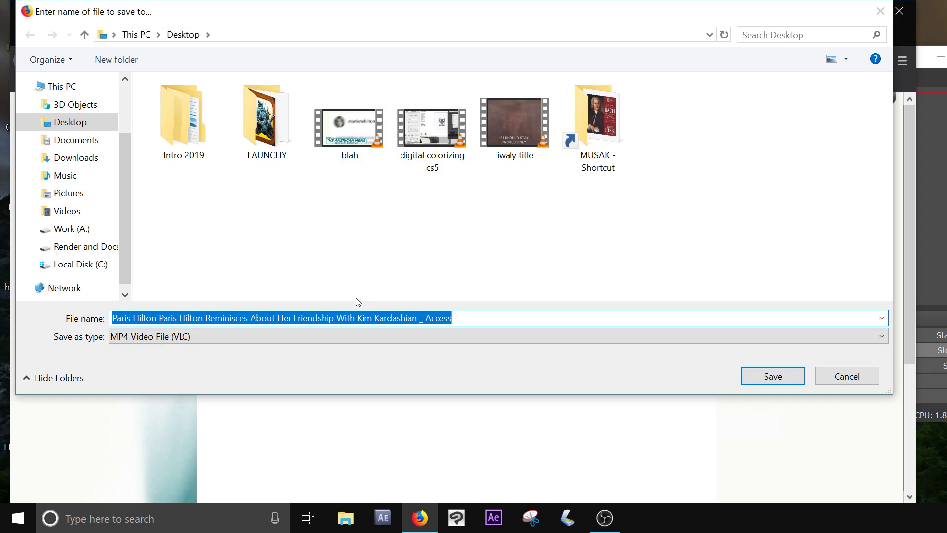
pyautogui.write('b')
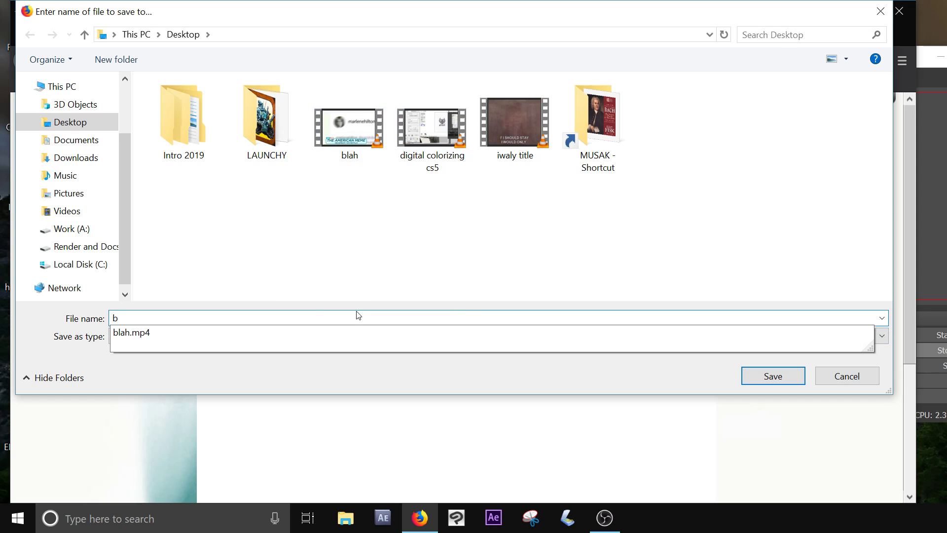
pyautogui.write('lah2')
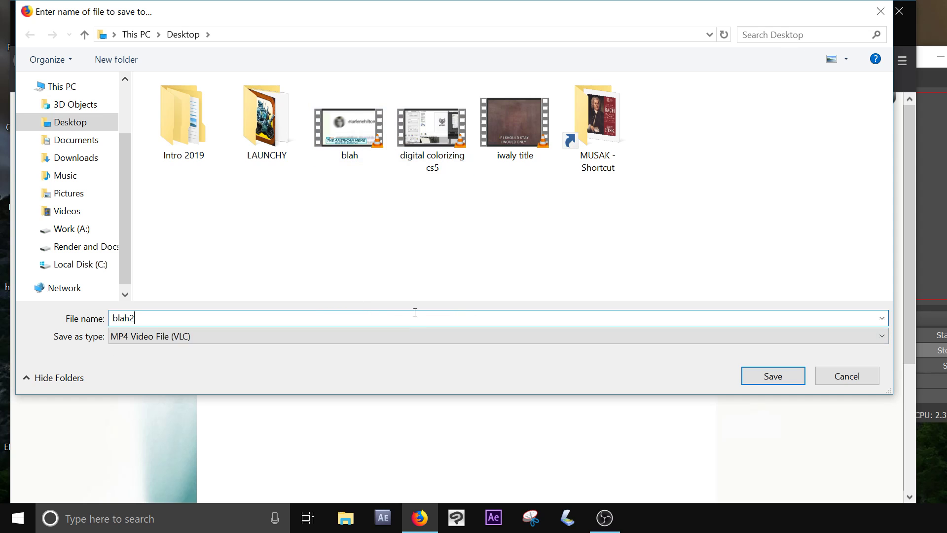
pyautogui.click(762, 371)
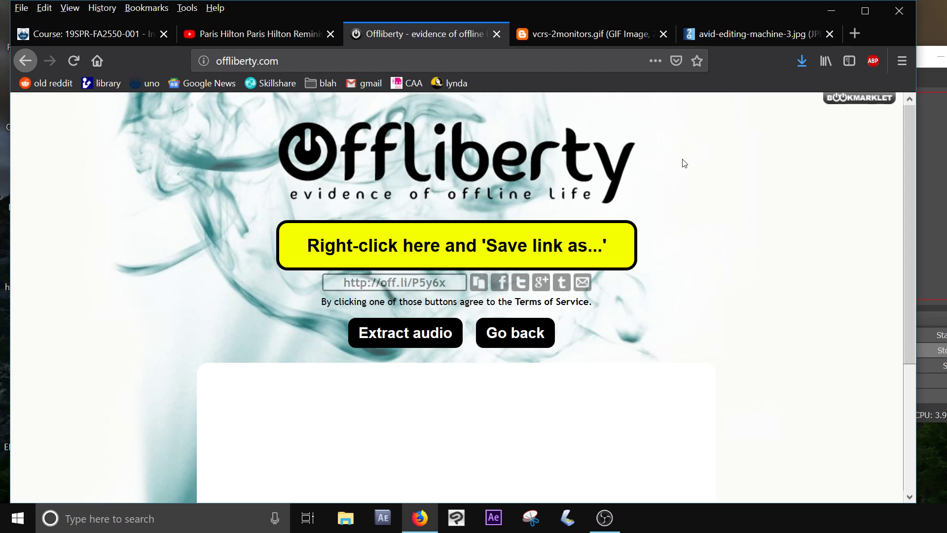
# View the film-editing machine photo and the Linear Editing System diagram, and close both image pages.
pyautogui.click(84, 34)
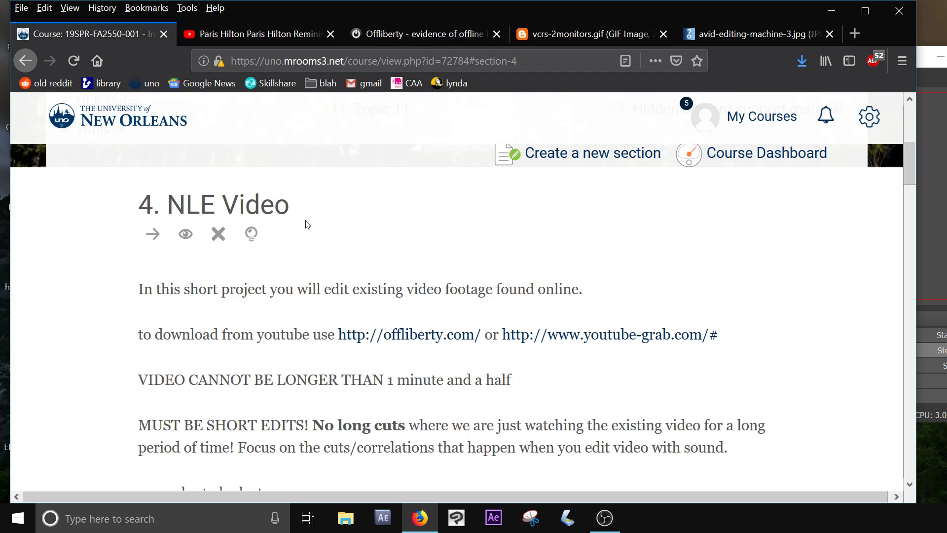
pyautogui.click(720, 38)
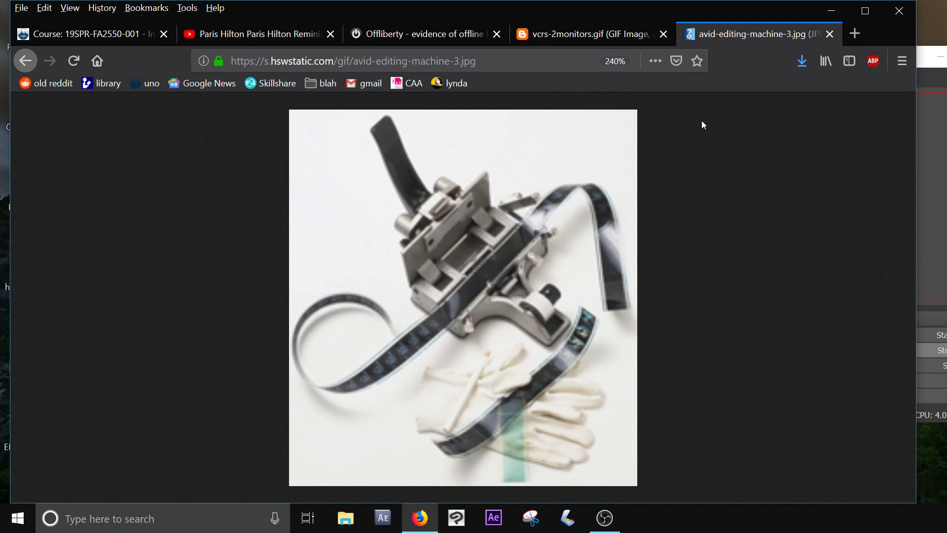
pyautogui.click(604, 35)
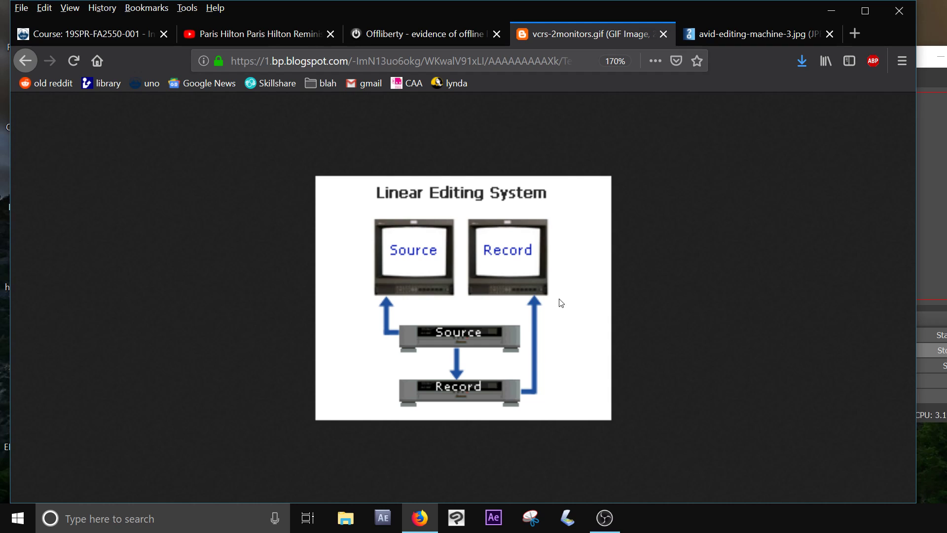
pyautogui.click(663, 33)
pyautogui.click(663, 34)
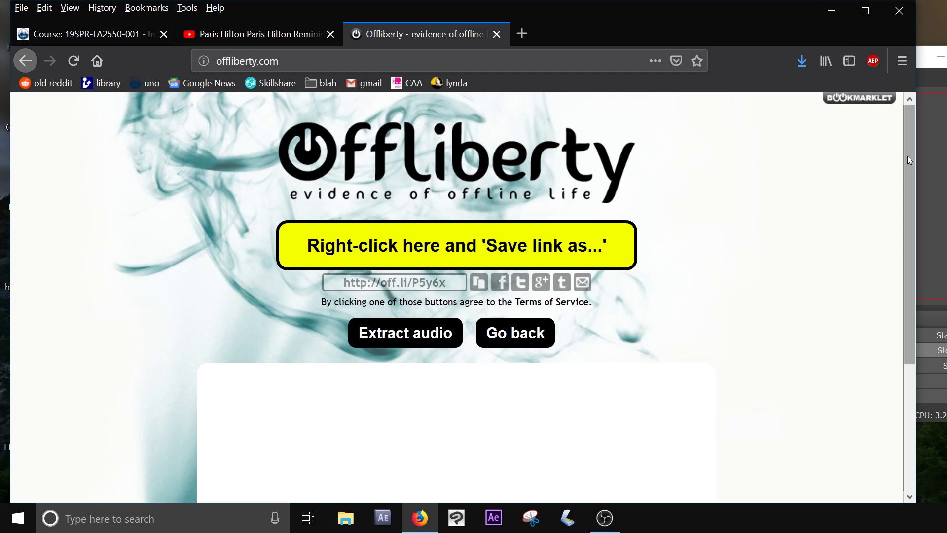
# Review the NLE Video assignment's rules on video length and short edits on the course page.
pyautogui.click(134, 33)
pyautogui.scroll(-2, 394, 351)
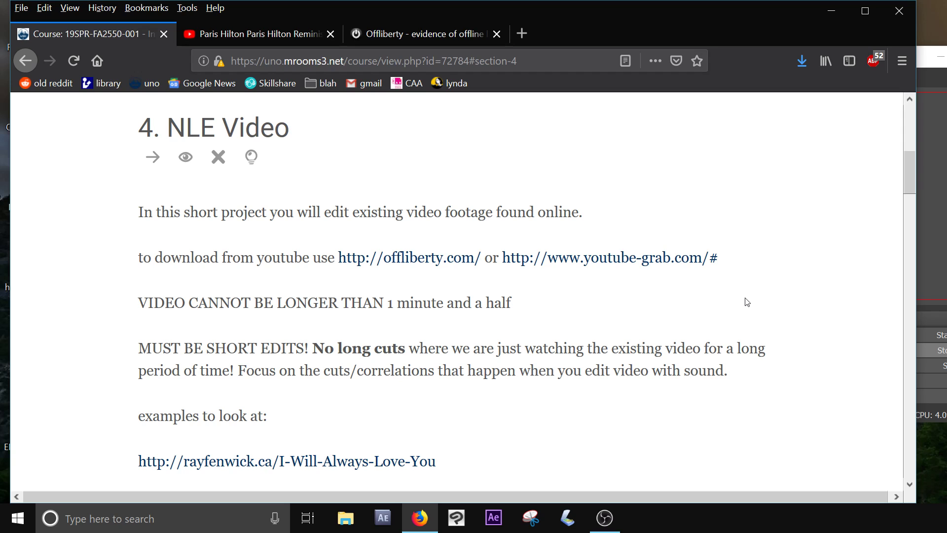
pyautogui.scroll(-3, 747, 302)
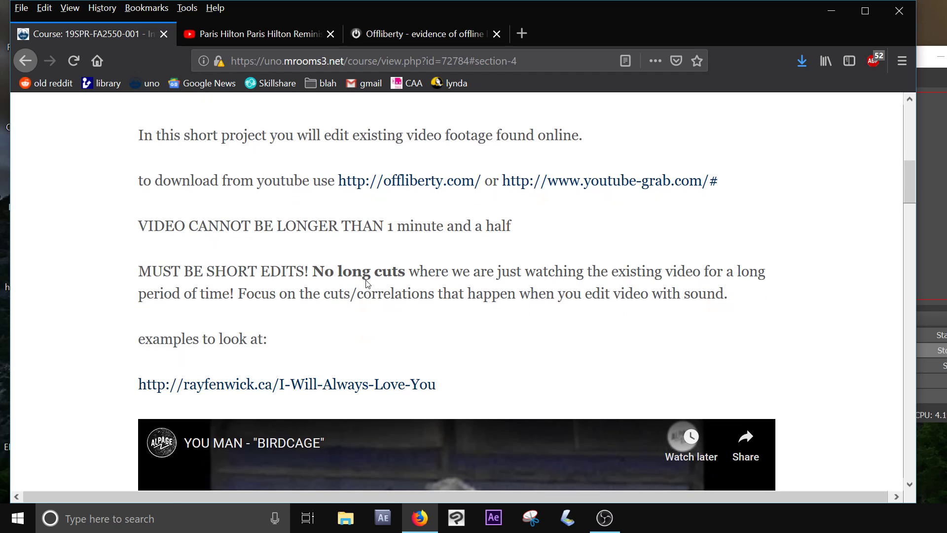
# Switch to Adobe Premiere Pro CS5 and start a new project.
pyautogui.click(7, 528)
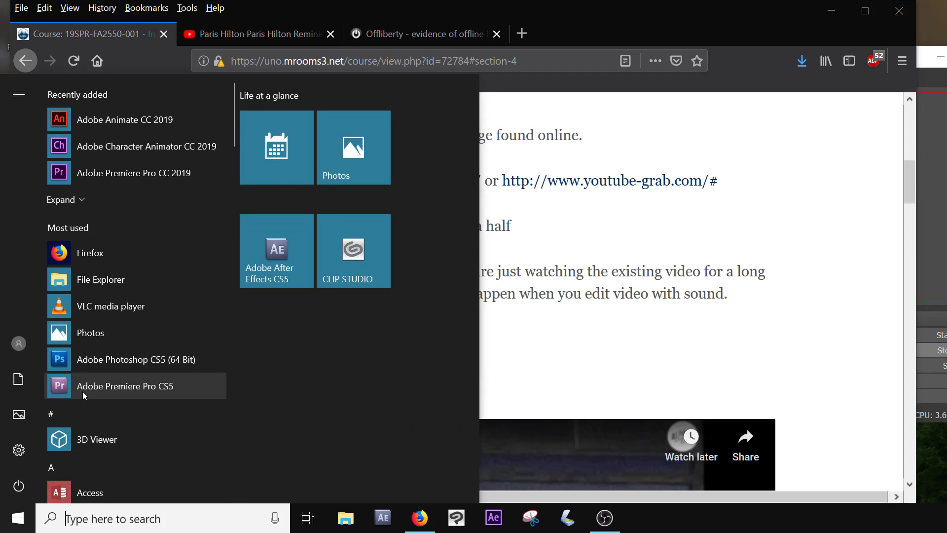
pyautogui.click(96, 387)
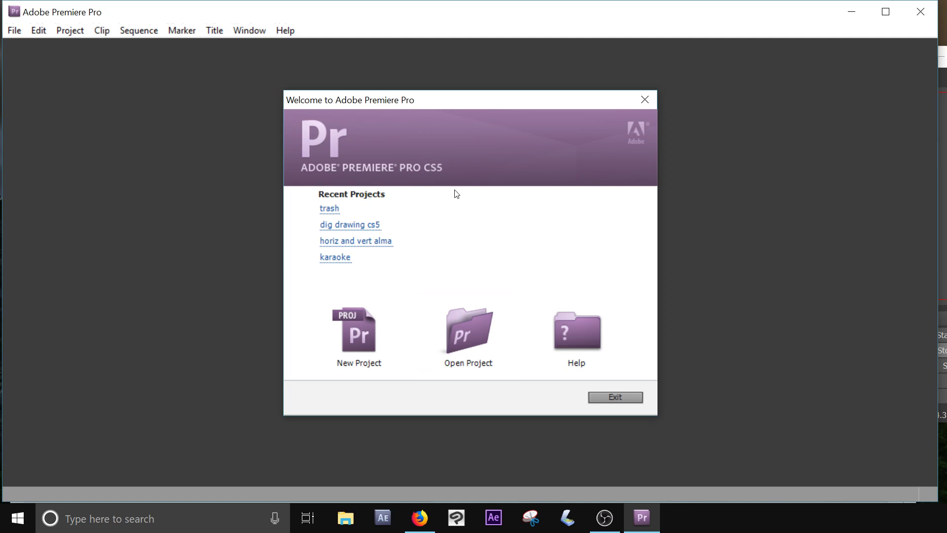
pyautogui.click(351, 348)
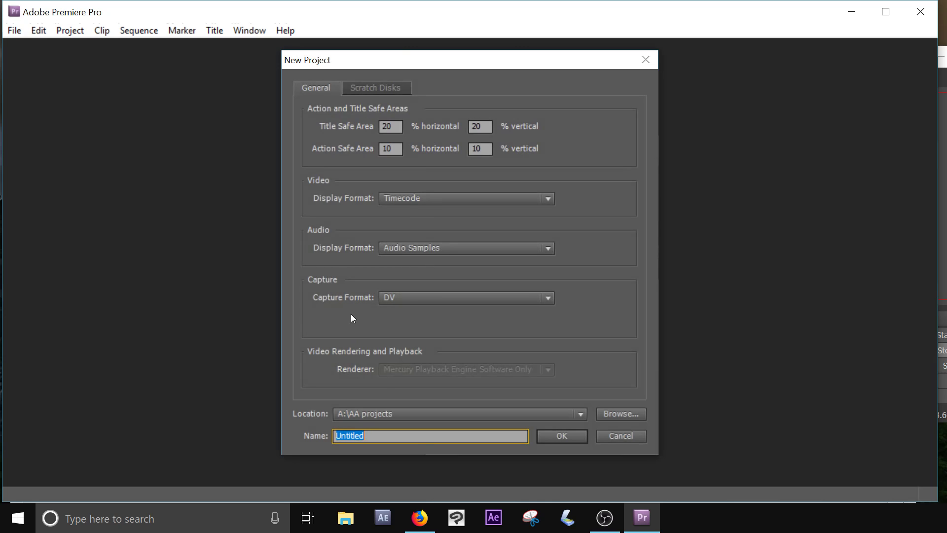
# Name the new project trash, keep its location as A:\AA projects, and create it, overwriting the existing project.
pyautogui.click(449, 415)
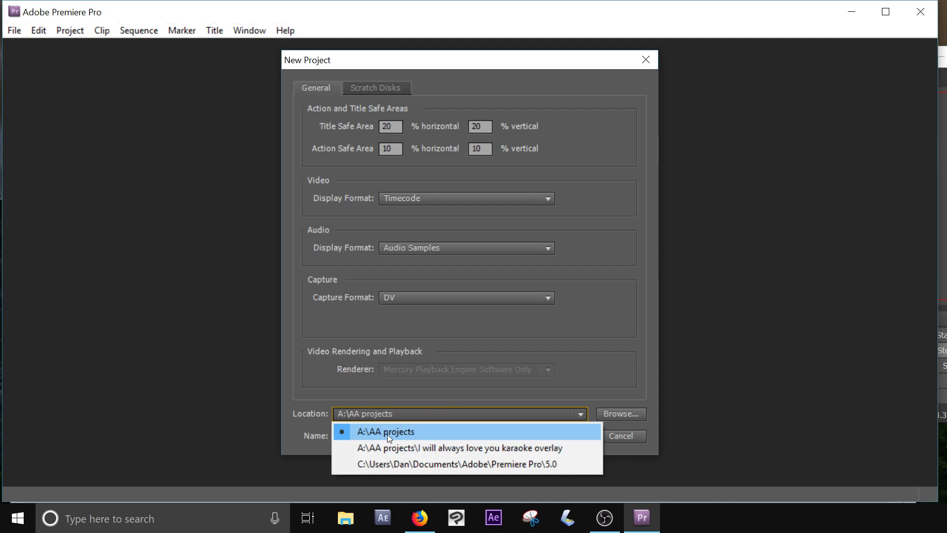
pyautogui.click(395, 389)
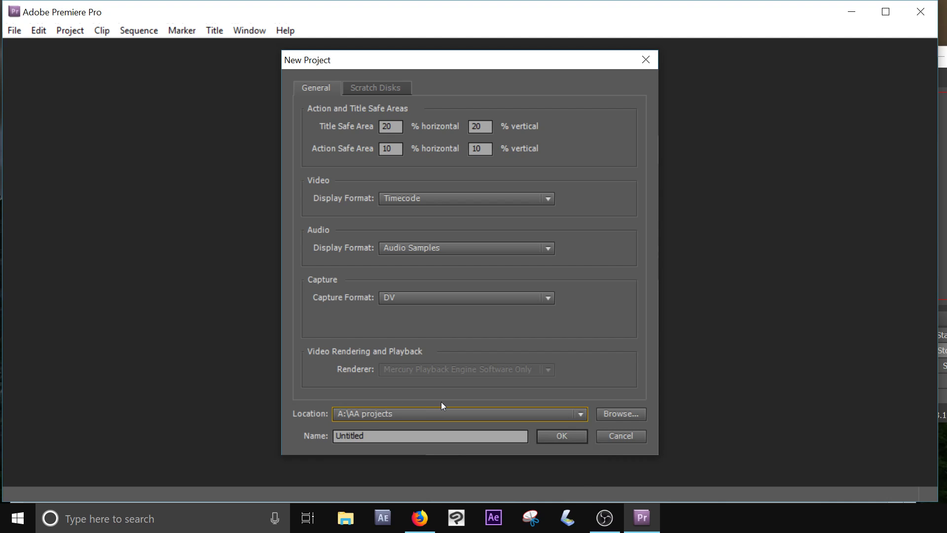
pyautogui.doubleClick(384, 441)
pyautogui.write('t')
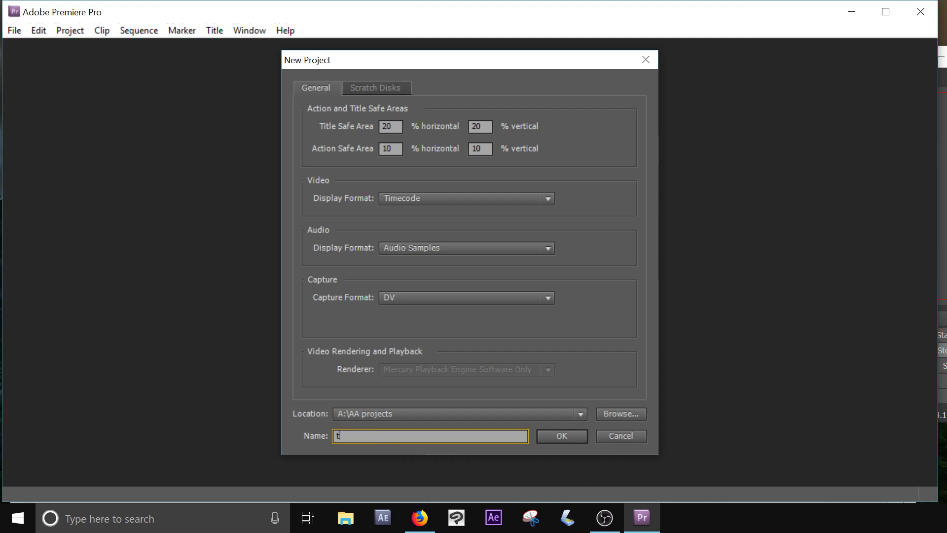
pyautogui.write('rash')
pyautogui.click(565, 434)
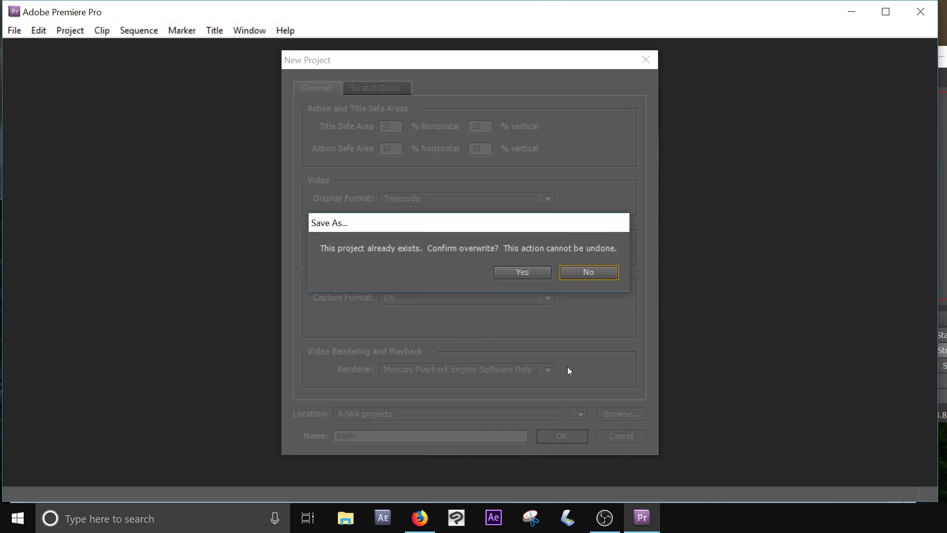
pyautogui.click(527, 271)
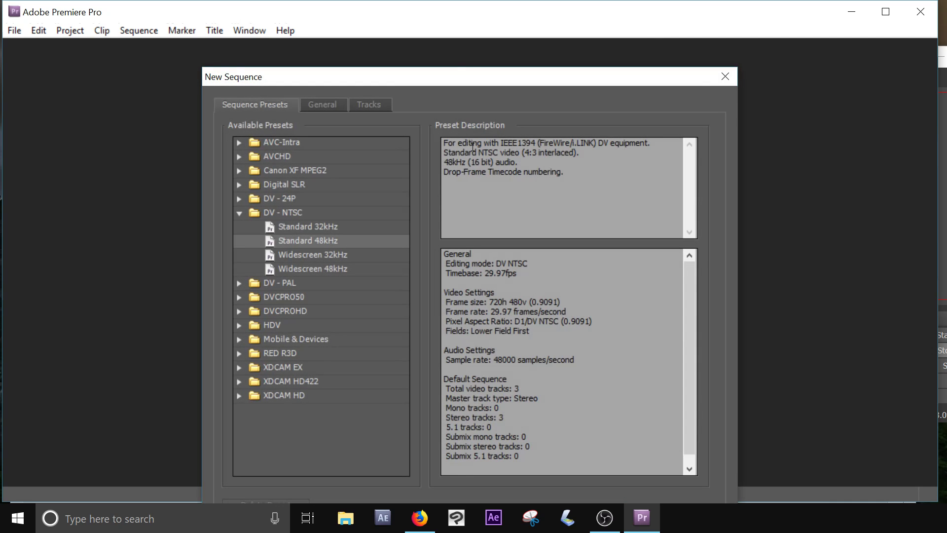
# Examine the descriptions and settings of the DV - NTSC, DV - PAL and AVCHD 1080p sequence presets.
pyautogui.moveTo(449, 71); pyautogui.dragTo(450, 23)
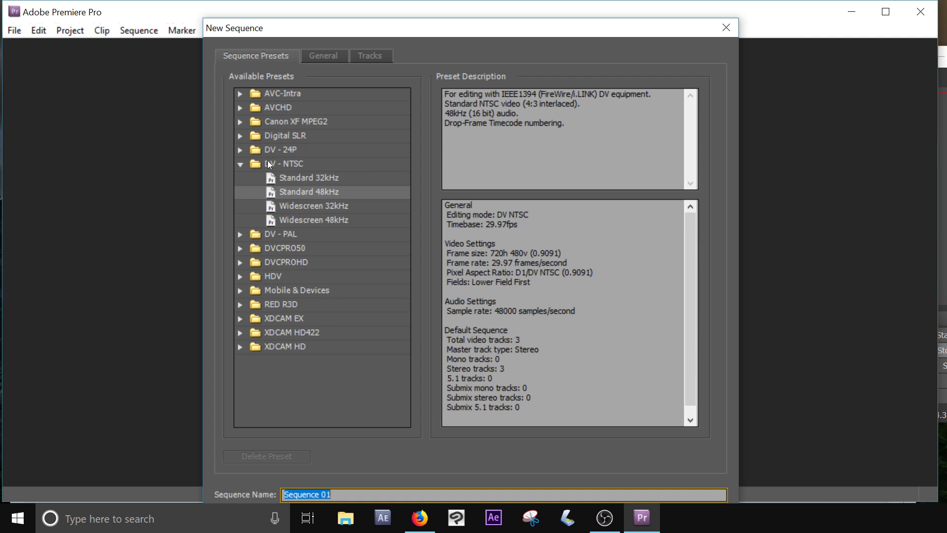
pyautogui.click(292, 165)
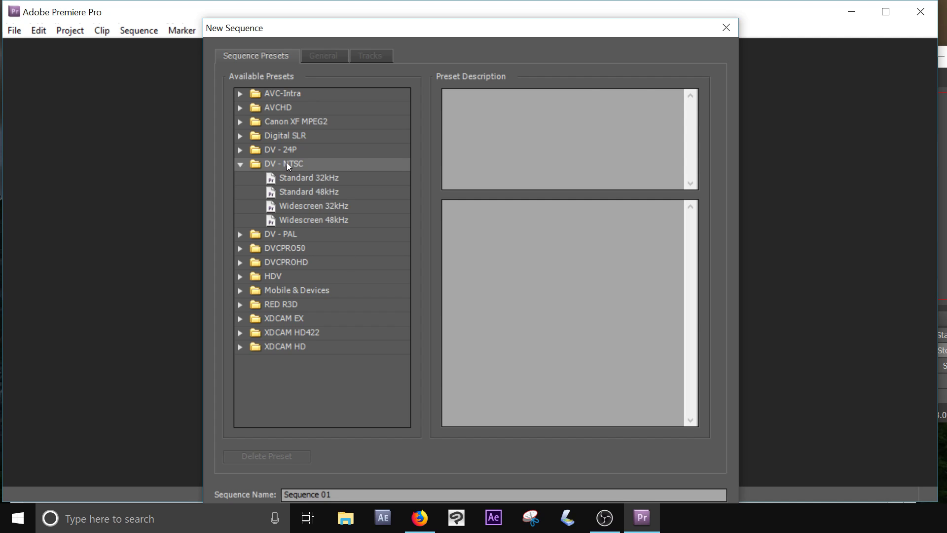
pyautogui.click(314, 179)
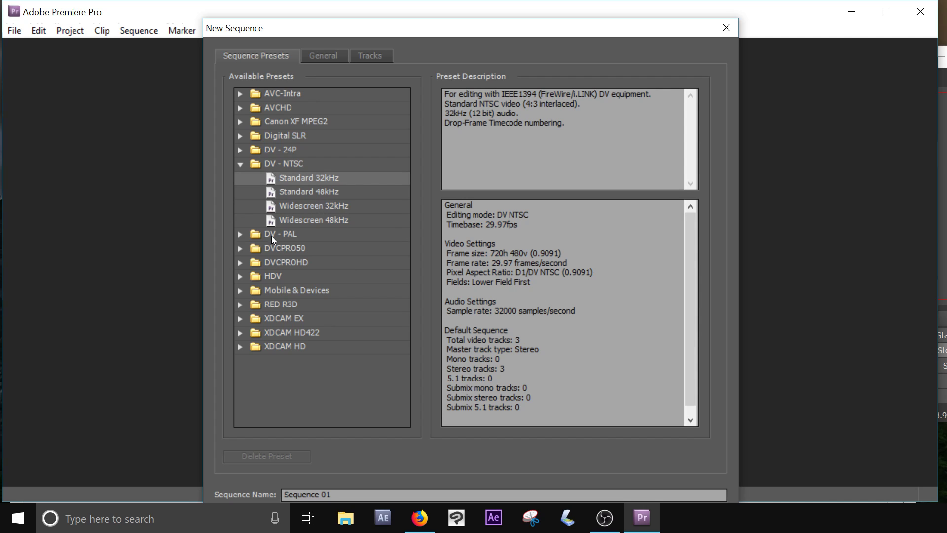
pyautogui.click(291, 236)
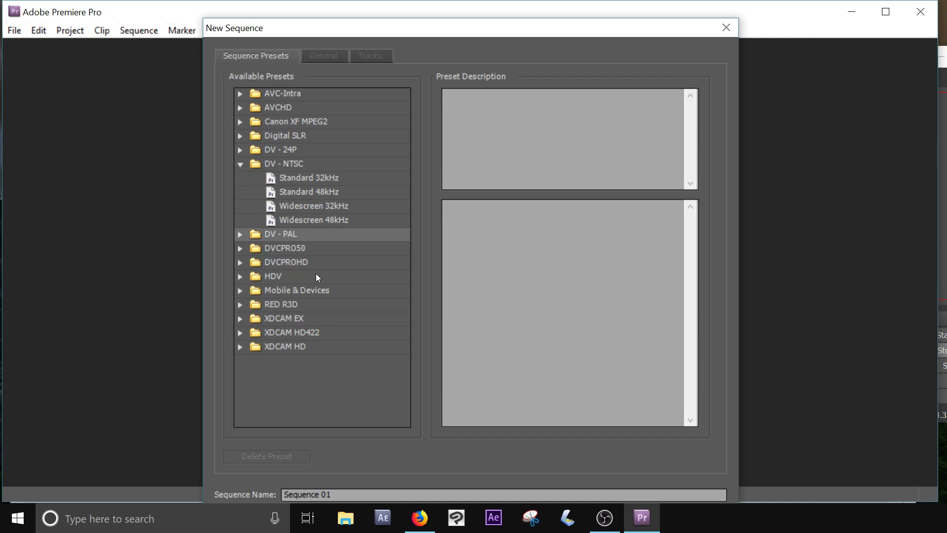
pyautogui.click(240, 107)
pyautogui.click(255, 136)
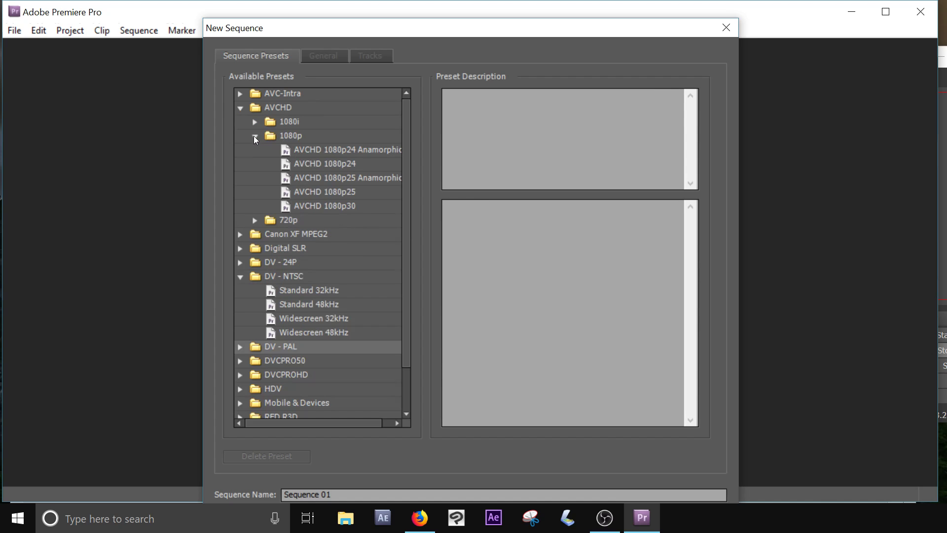
pyautogui.click(323, 150)
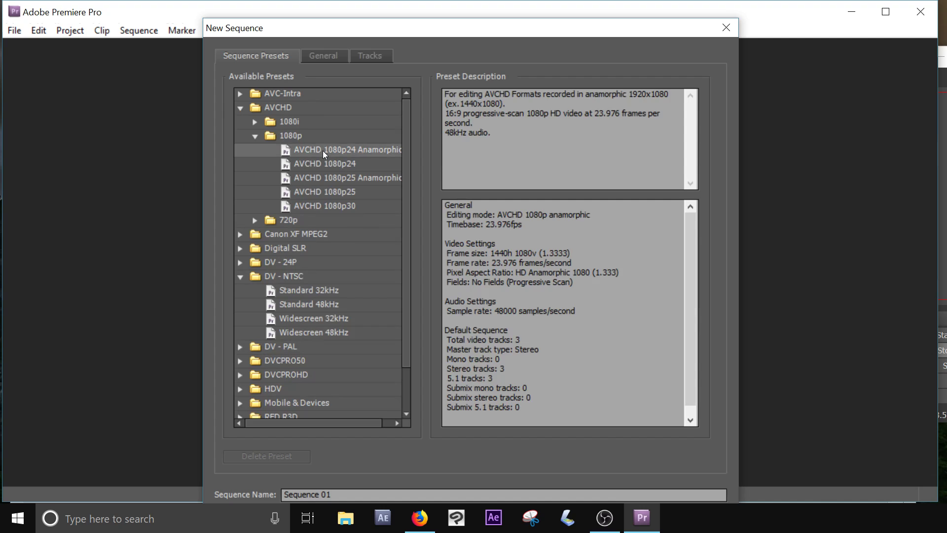
pyautogui.click(320, 165)
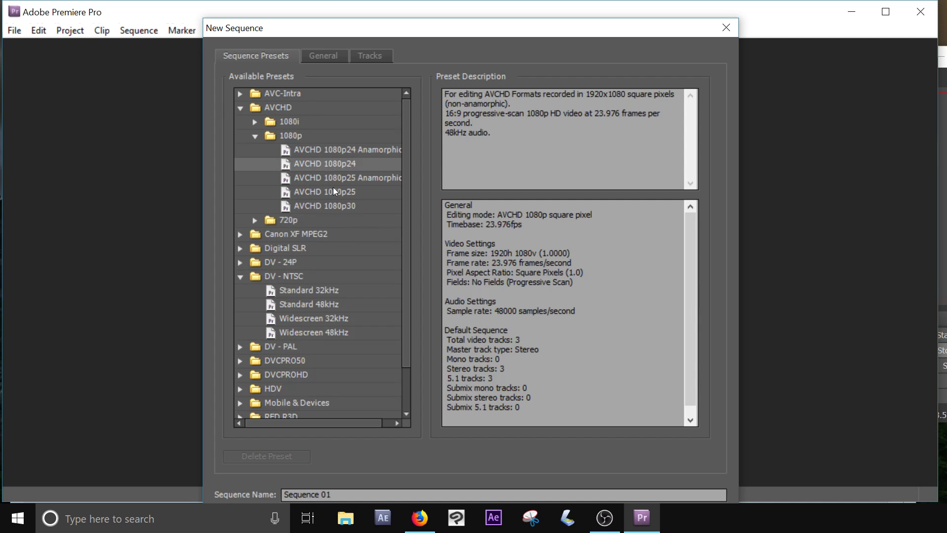
# Browse the DVCPROHD and HDV sequence presets, comparing the settings of HDV 1080i25 (50i), HDV 1080p24 and HDV 1080p30.
pyautogui.click(241, 377)
pyautogui.scroll(-1, 276, 367)
pyautogui.click(255, 356)
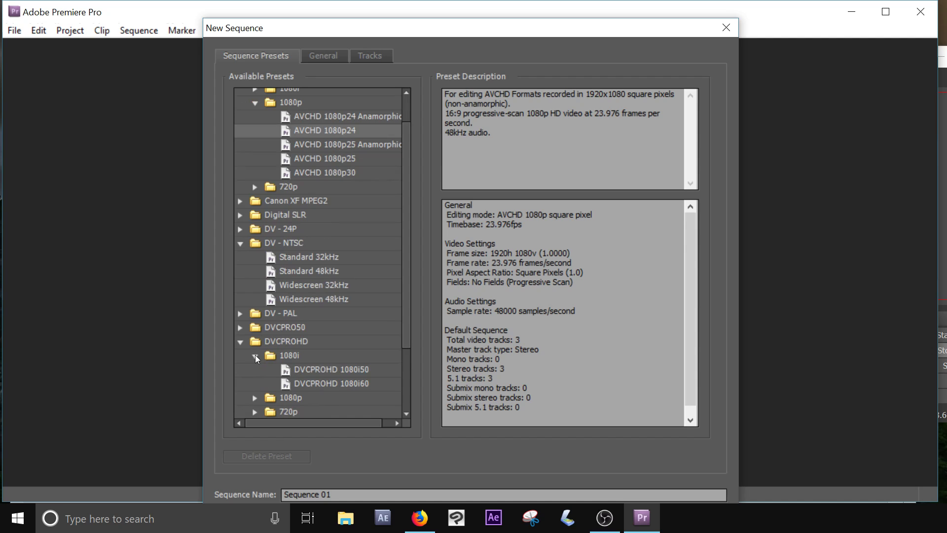
pyautogui.scroll(-2, 249, 398)
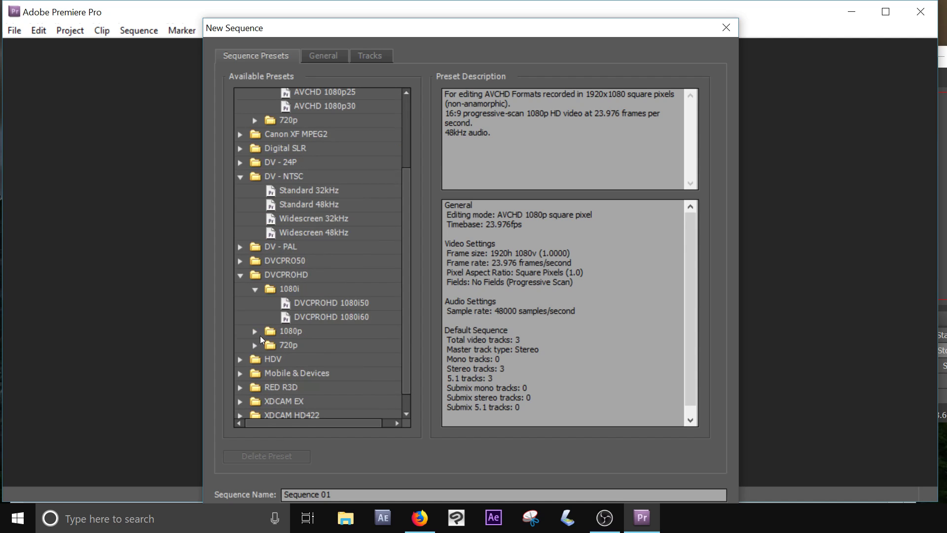
pyautogui.click(239, 360)
pyautogui.scroll(-2, 345, 347)
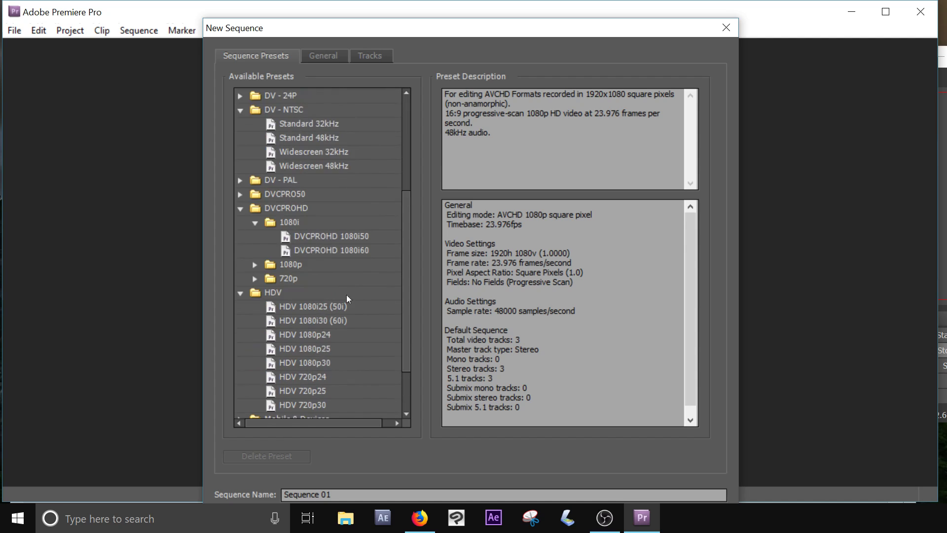
pyautogui.click(330, 310)
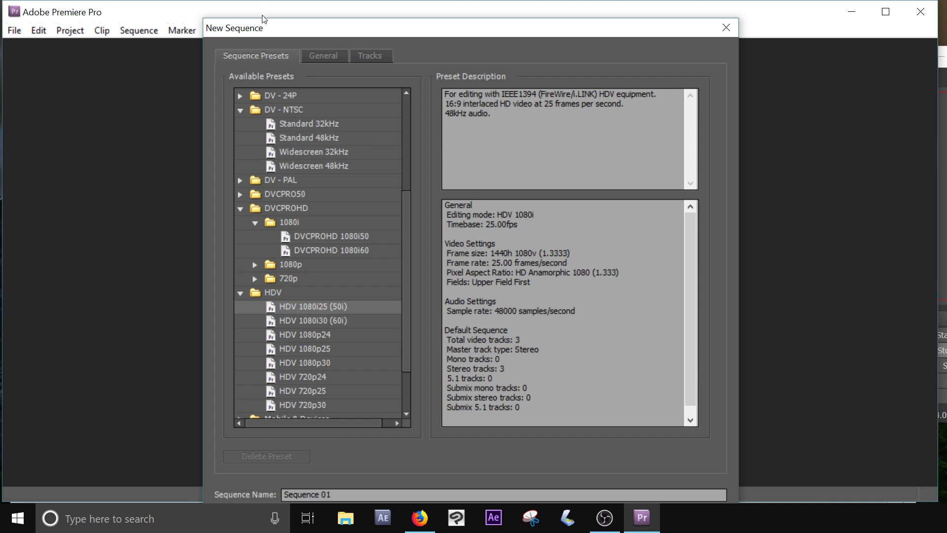
pyautogui.click(303, 364)
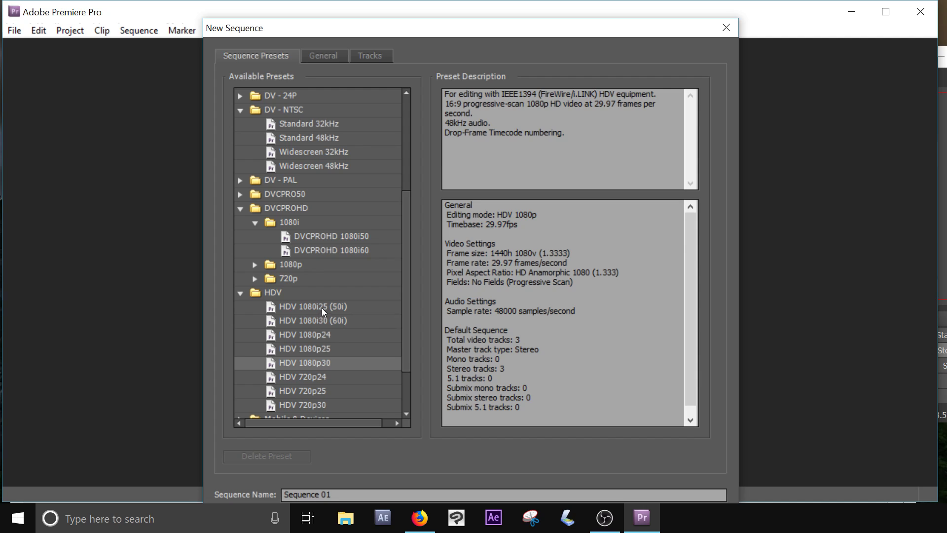
pyautogui.click(319, 334)
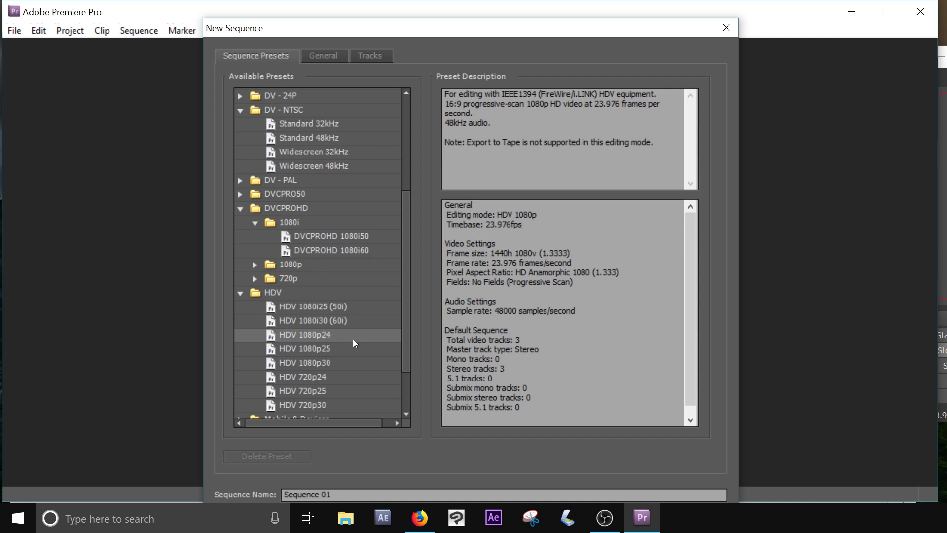
pyautogui.scroll(-4, 404, 310)
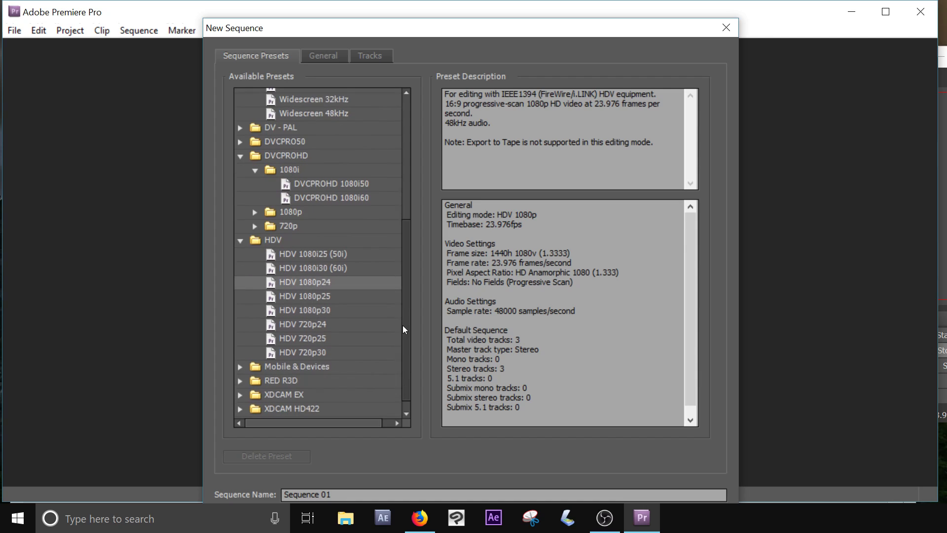
pyautogui.click(328, 310)
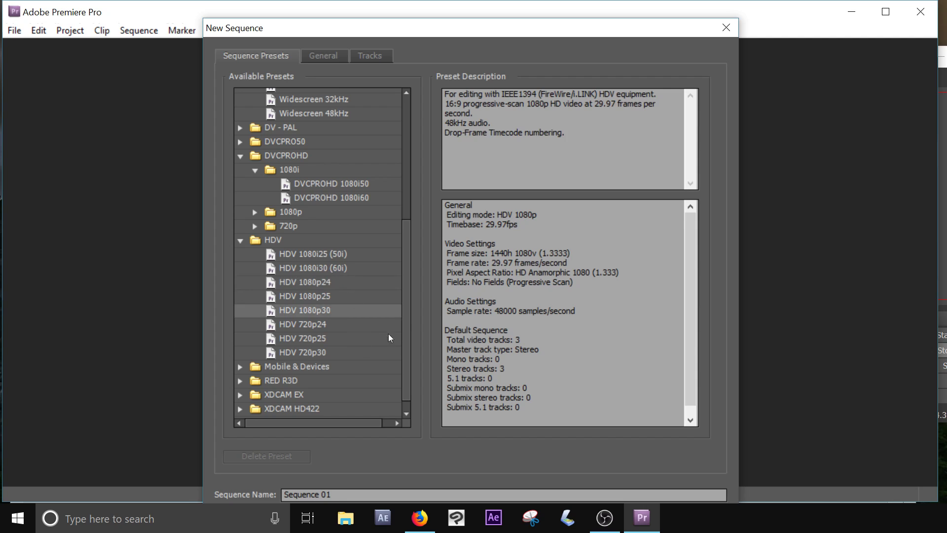
# Dismiss the New Sequence dialog without creating a sequence and enter the empty trash project.
pyautogui.moveTo(404, 318); pyautogui.dragTo(402, 329)
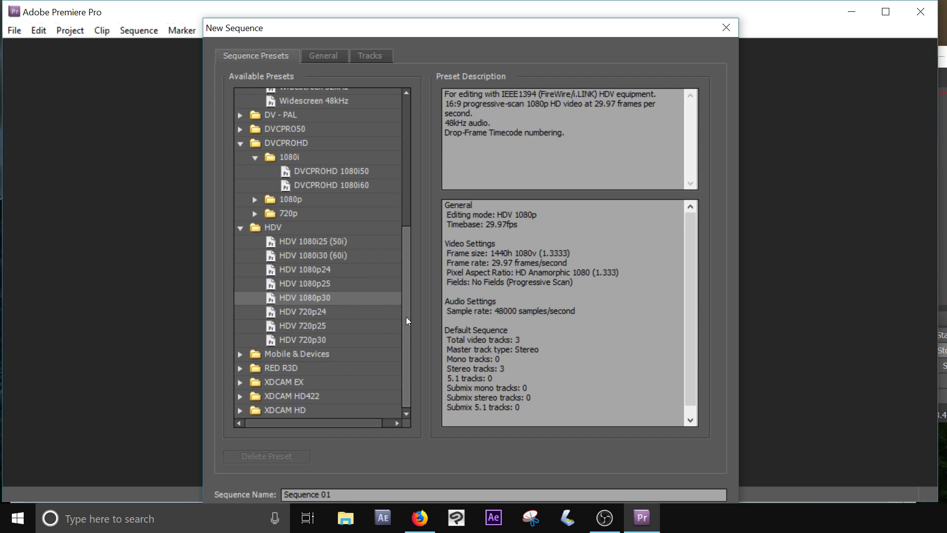
pyautogui.moveTo(450, 27); pyautogui.dragTo(434, 9)
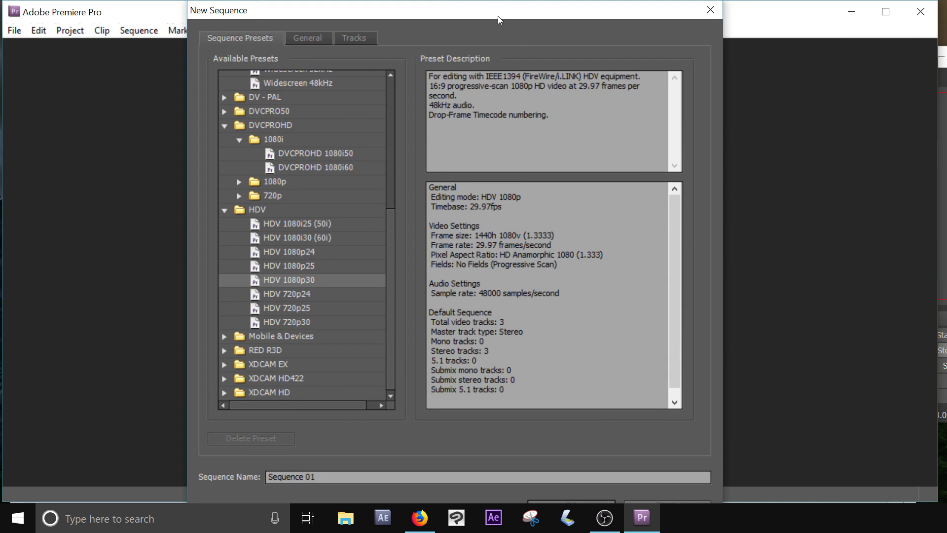
pyautogui.moveTo(498, 15); pyautogui.dragTo(457, 16)
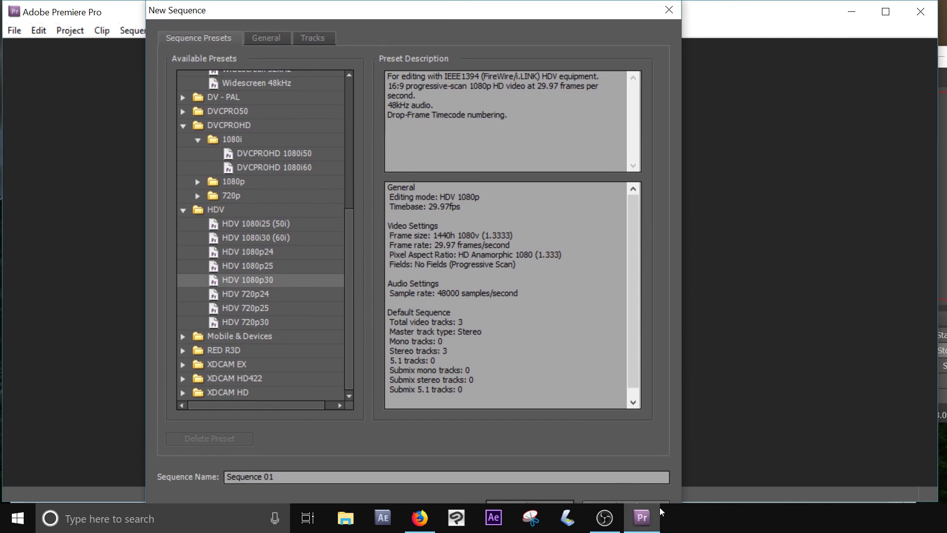
pyautogui.rightClick(686, 511)
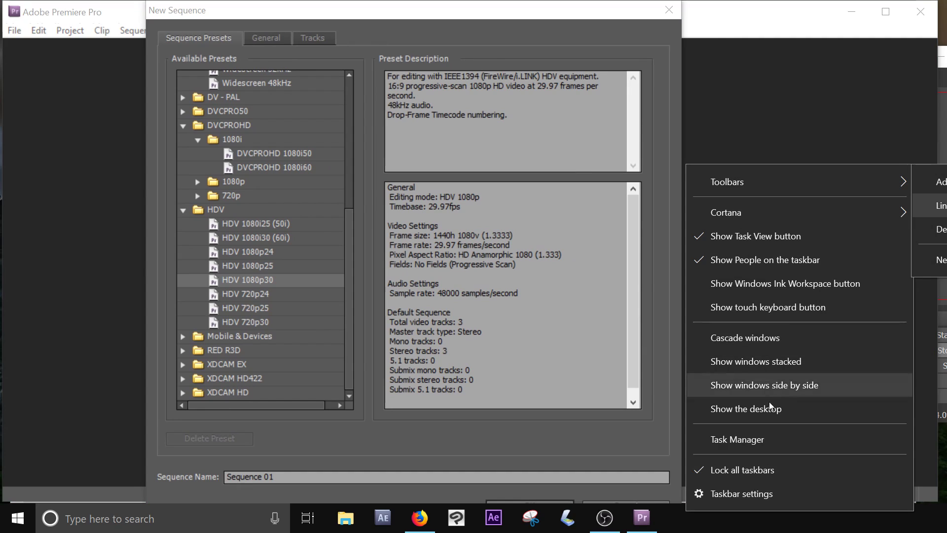
pyautogui.click(637, 490)
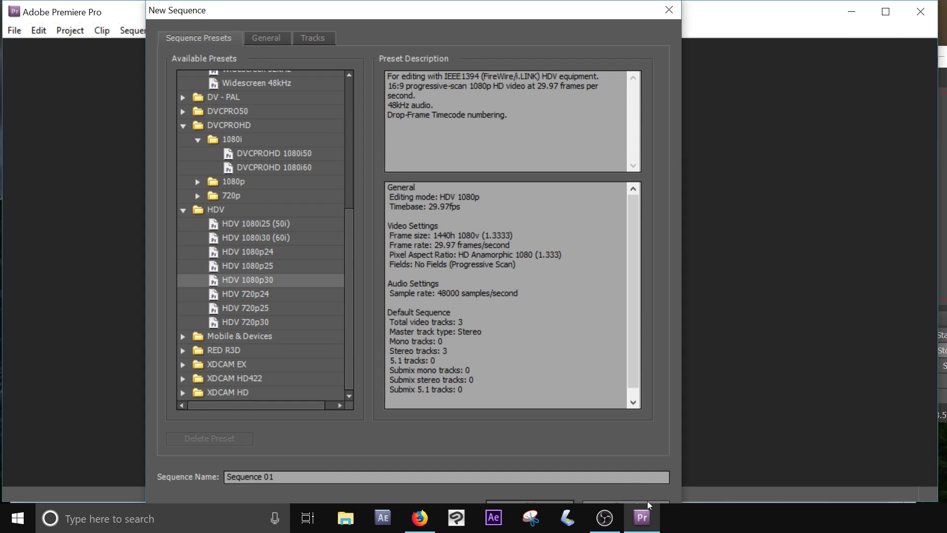
pyautogui.moveTo(524, 10); pyautogui.dragTo(513, 1)
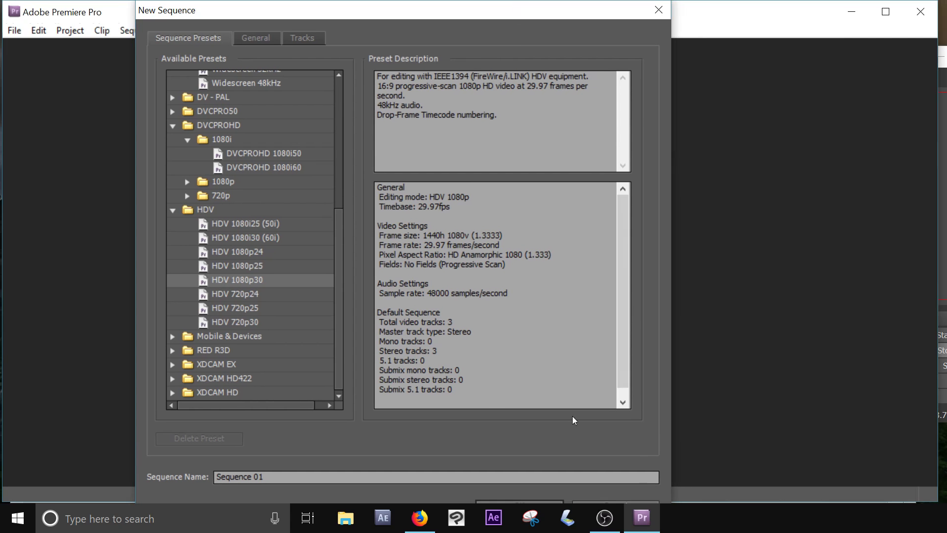
pyautogui.click(616, 502)
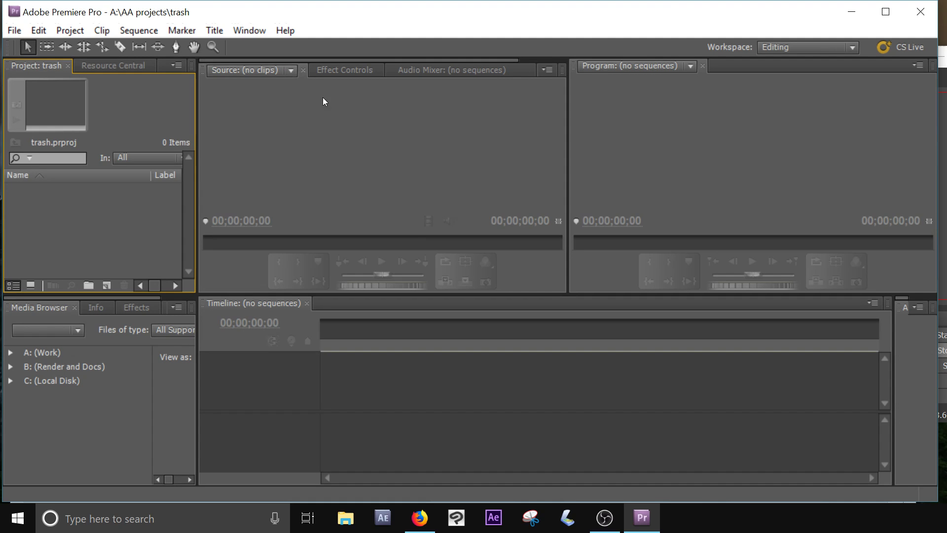
# Reset the current Editing workspace to its default layout and confirm the reset.
pyautogui.click(237, 29)
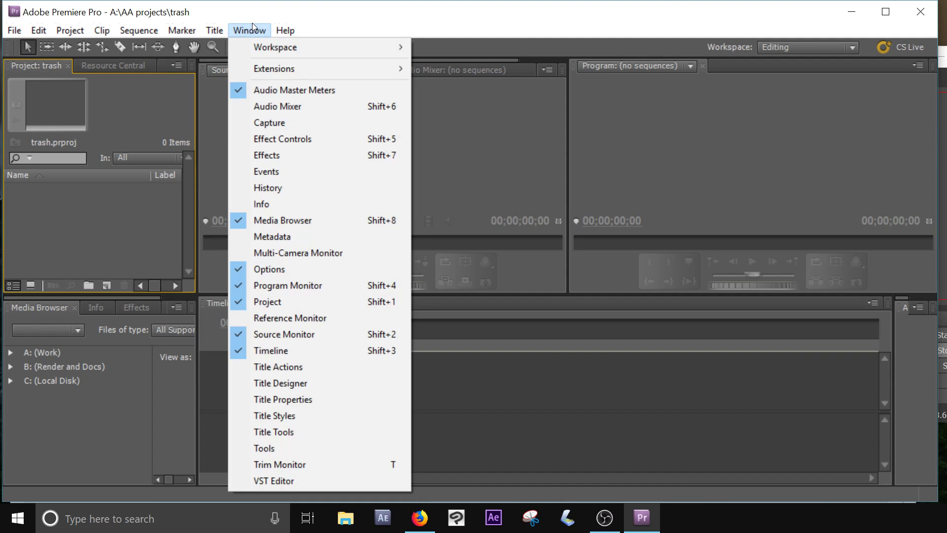
pyautogui.moveTo(276, 49)
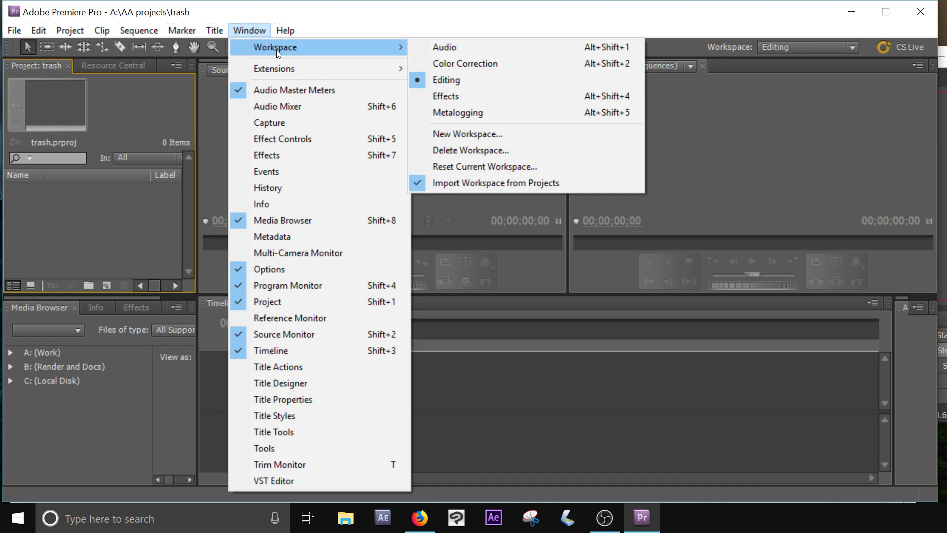
pyautogui.click(476, 168)
pyautogui.click(481, 272)
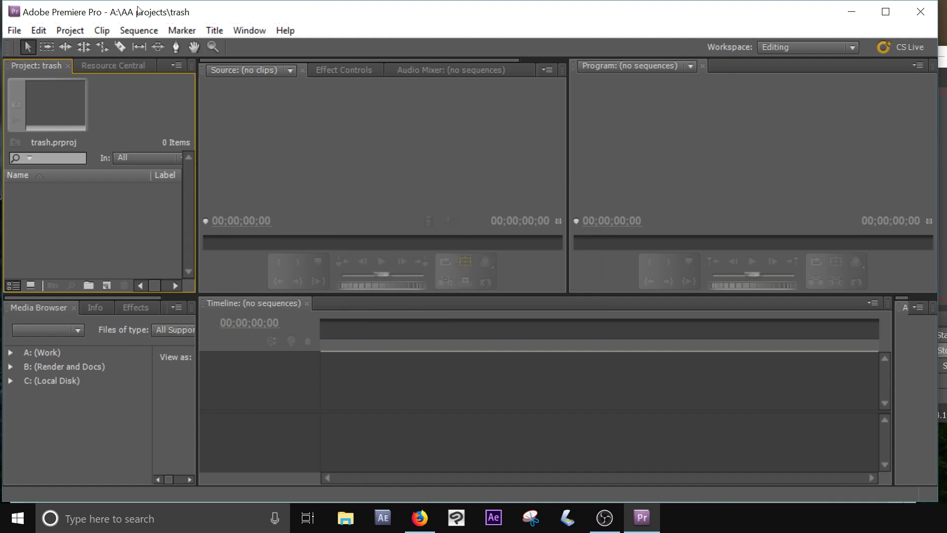
pyautogui.click(237, 32)
pyautogui.moveTo(297, 49)
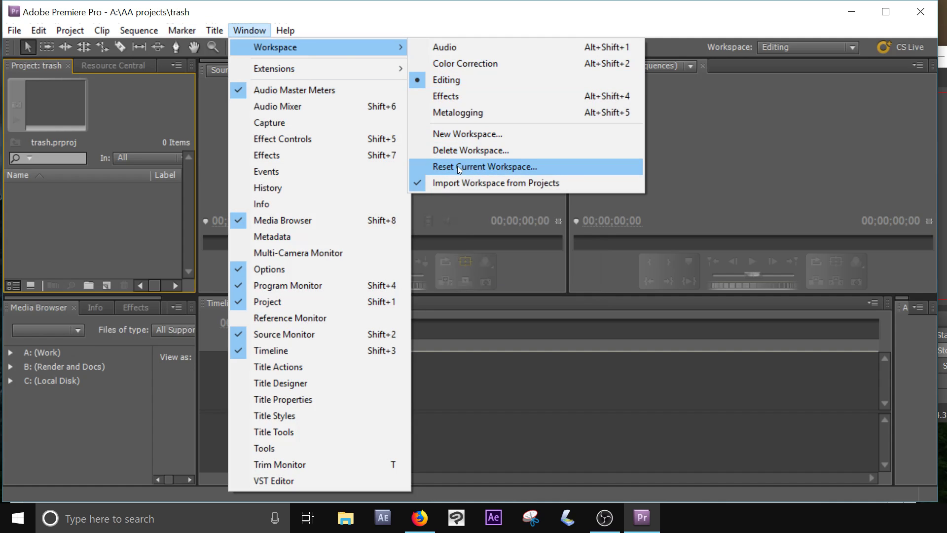
pyautogui.click(158, 235)
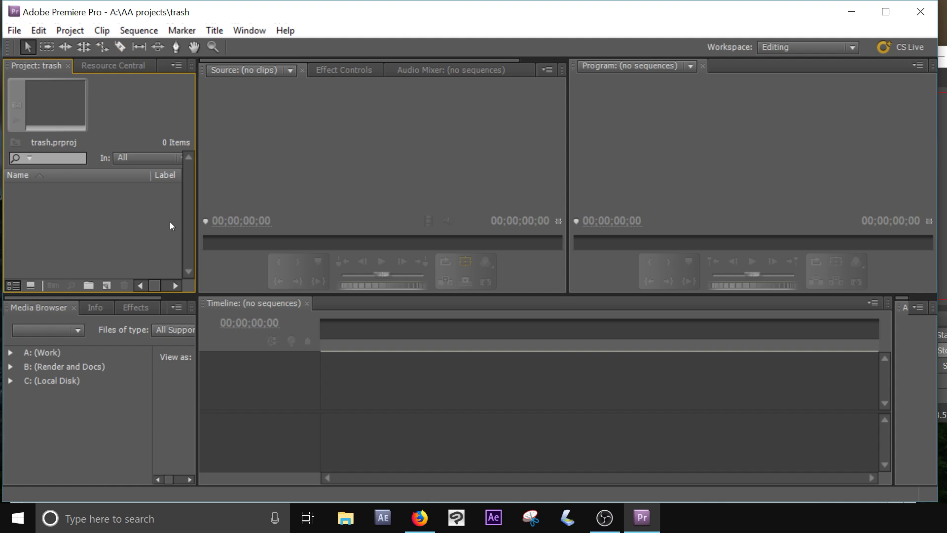
pyautogui.rightClick(88, 212)
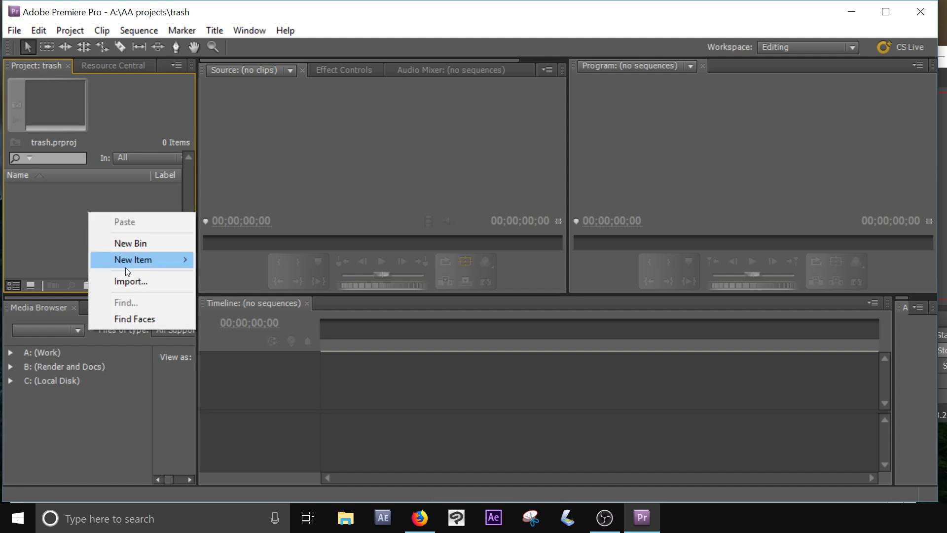
pyautogui.click(57, 248)
pyautogui.click(15, 30)
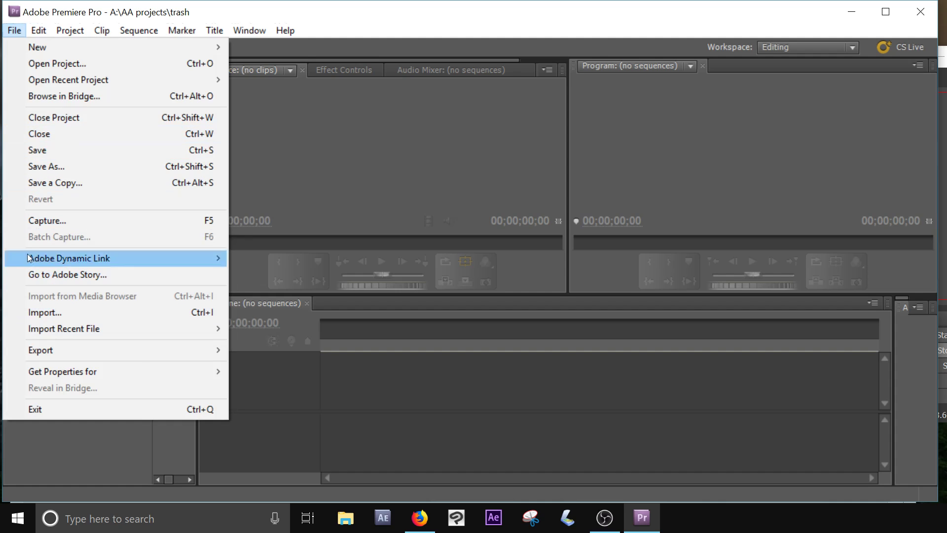
pyautogui.click(302, 137)
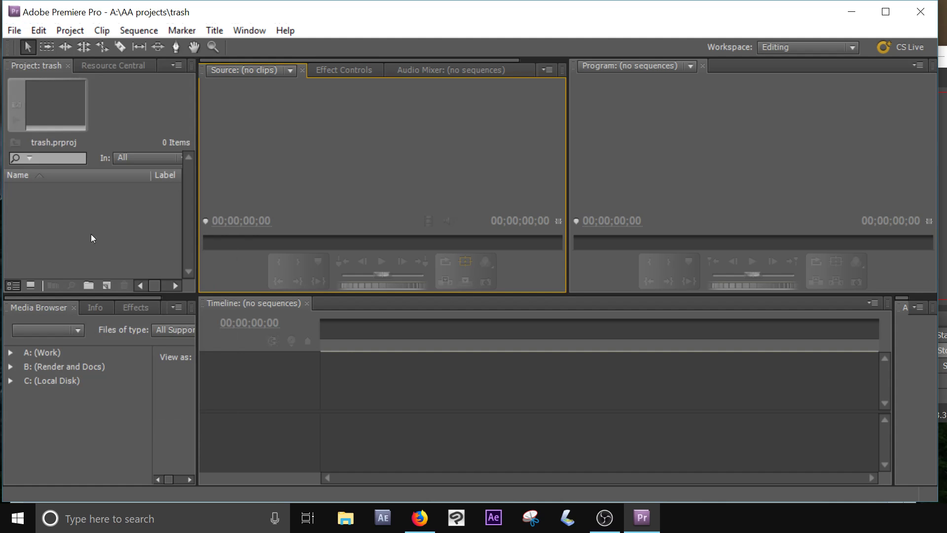
# Import the blah2 video from the Desktop into the project.
pyautogui.doubleClick(98, 209)
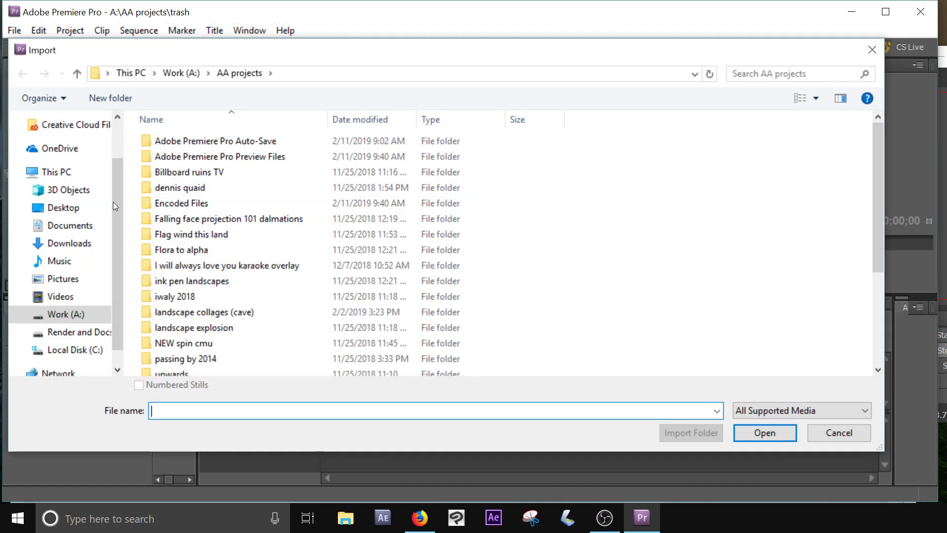
pyautogui.click(62, 208)
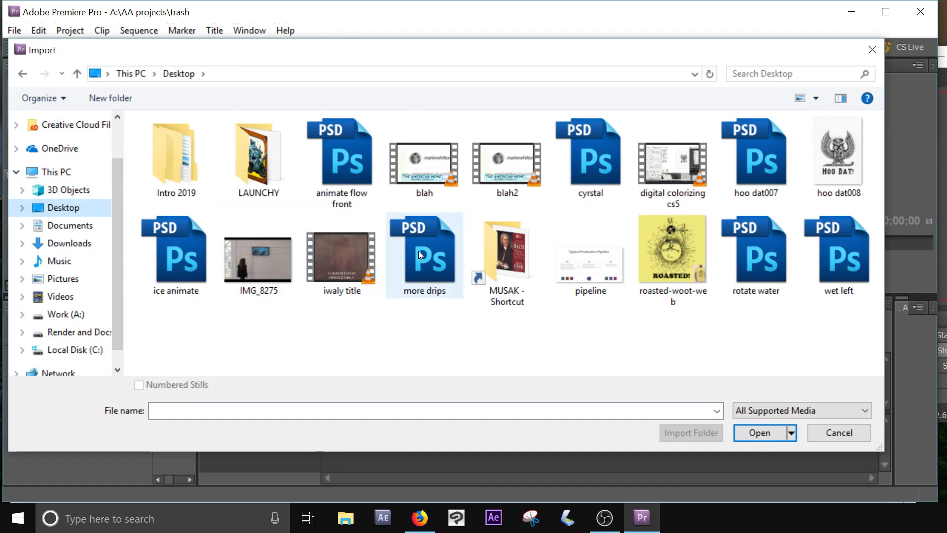
pyautogui.click(424, 165)
pyautogui.click(508, 171)
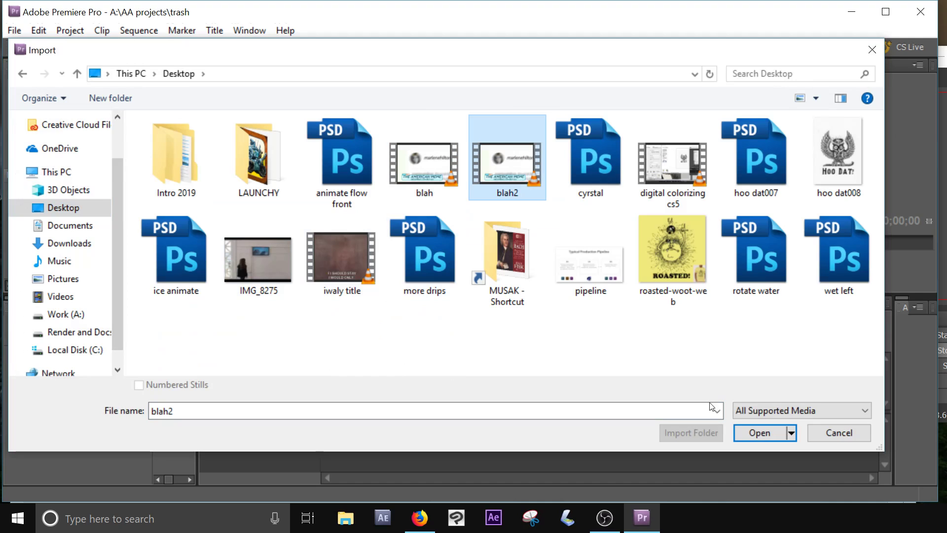
pyautogui.click(758, 432)
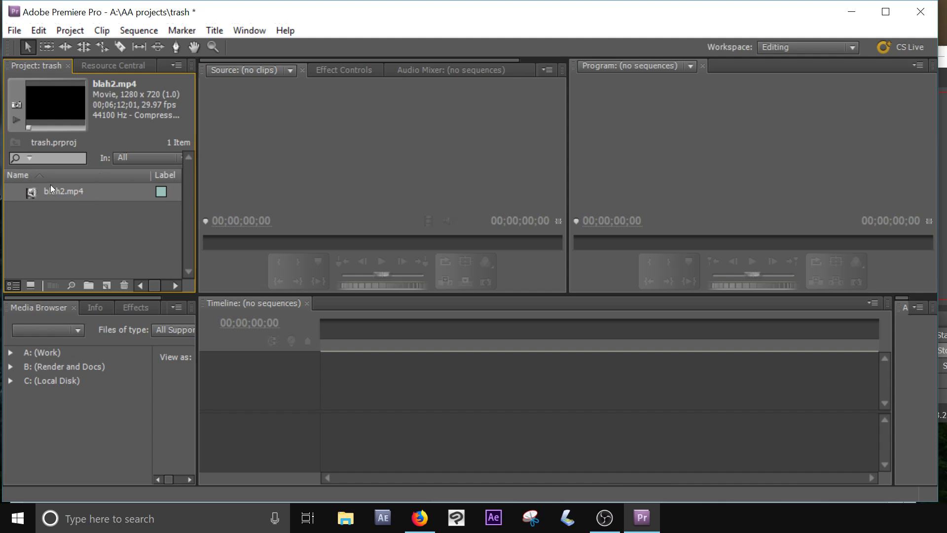
# Load blah2.mp4 into the Source monitor and move its playhead to about 00;02;04;04.
pyautogui.doubleClick(30, 193)
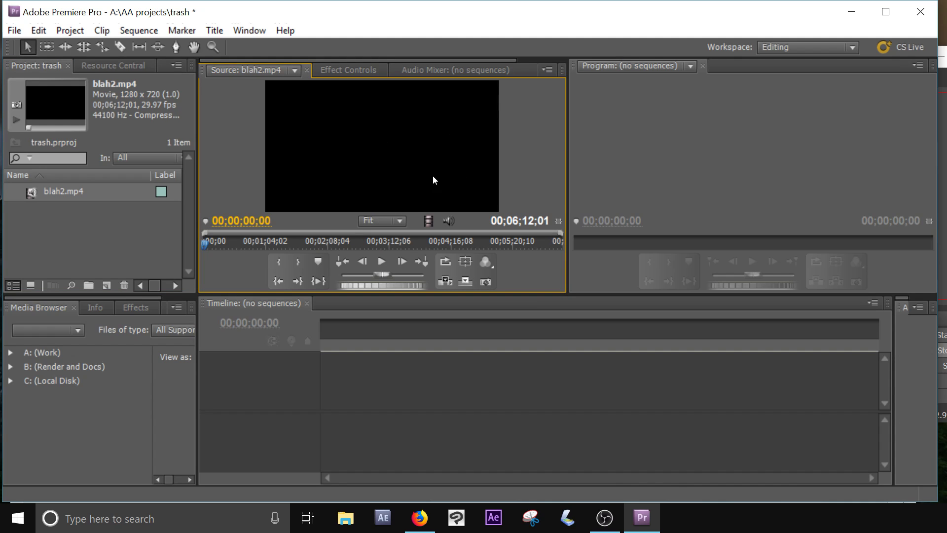
pyautogui.moveTo(215, 249); pyautogui.dragTo(321, 249)
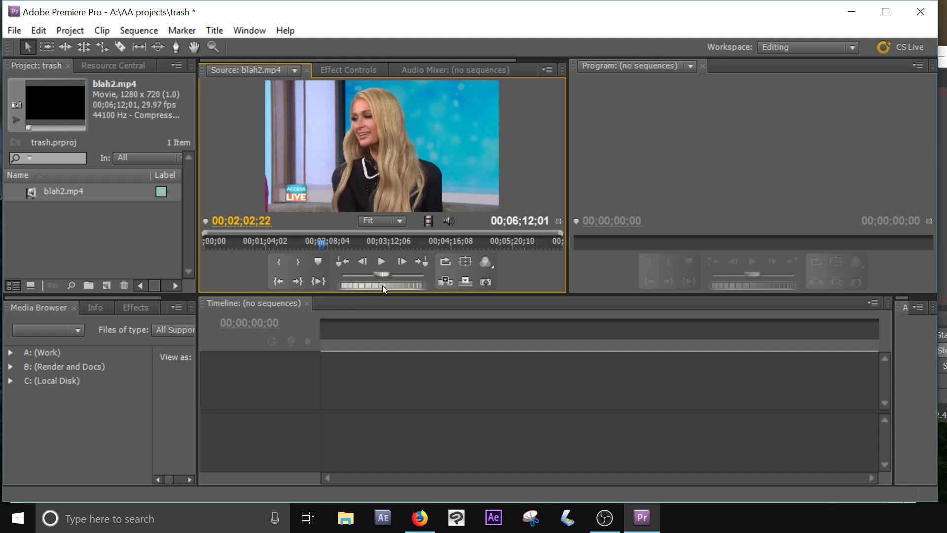
pyautogui.moveTo(384, 284)
pyautogui.mouseDown()
pyautogui.moveTo(373, 284)
pyautogui.moveTo(441, 283)
pyautogui.moveTo(387, 285)
pyautogui.mouseUp()
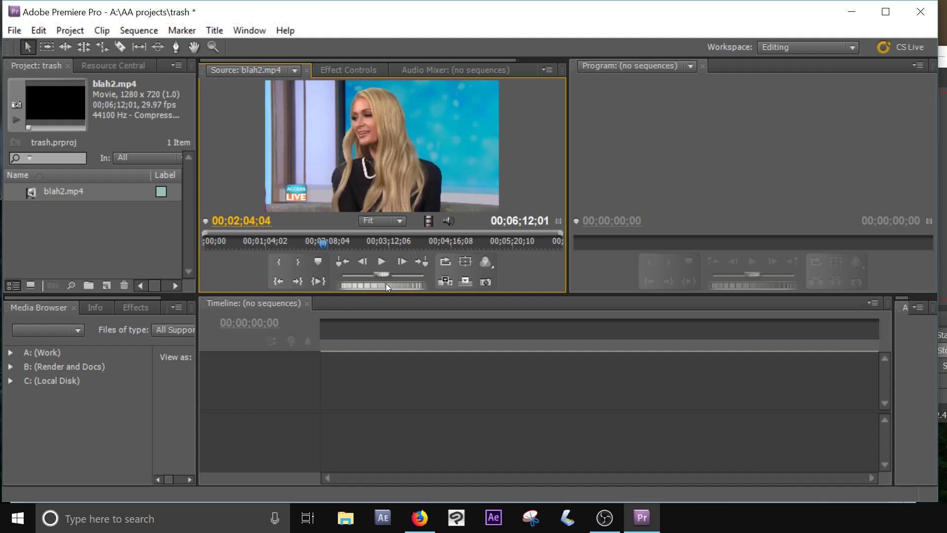
# Preview blah2.mp4 in the Source monitor, playing it forward and in reverse with several stops past the two-minute mark.
pyautogui.press('space')
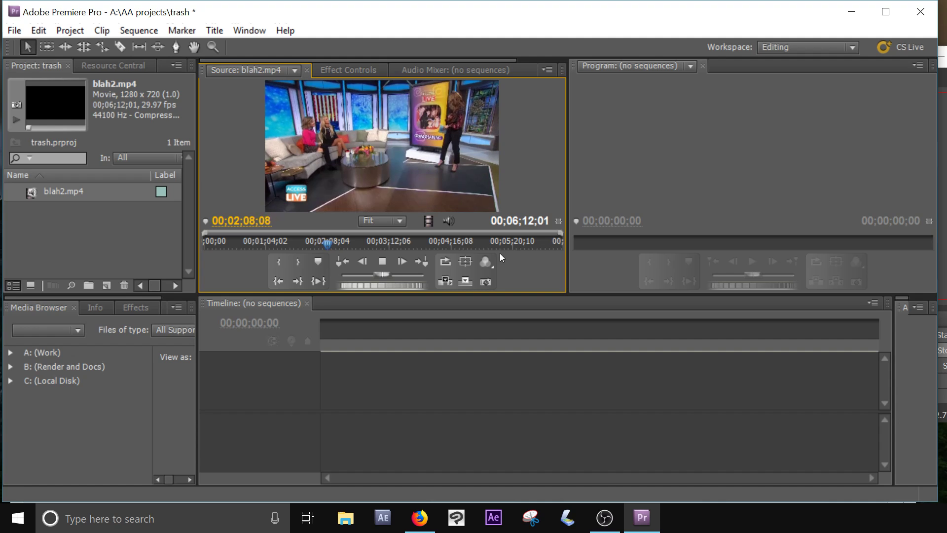
pyautogui.press('space')
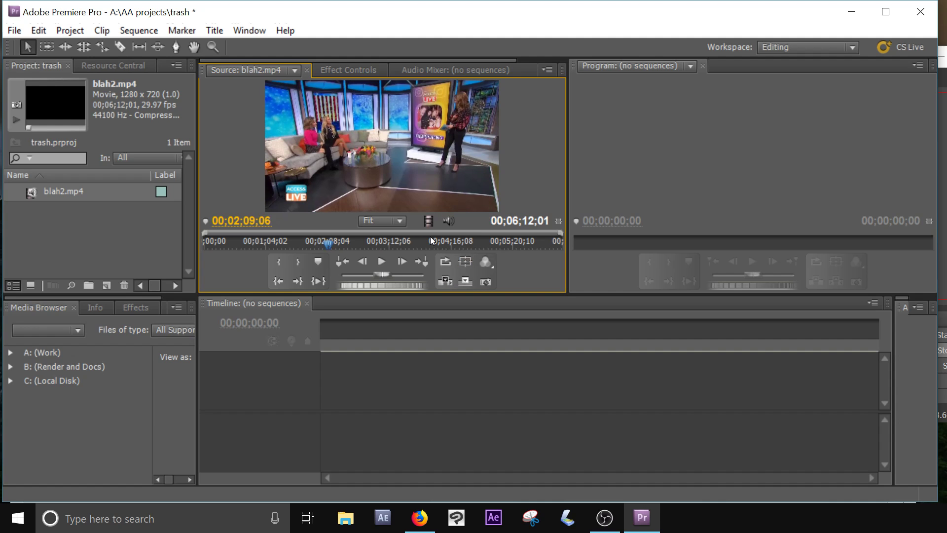
pyautogui.press('j')
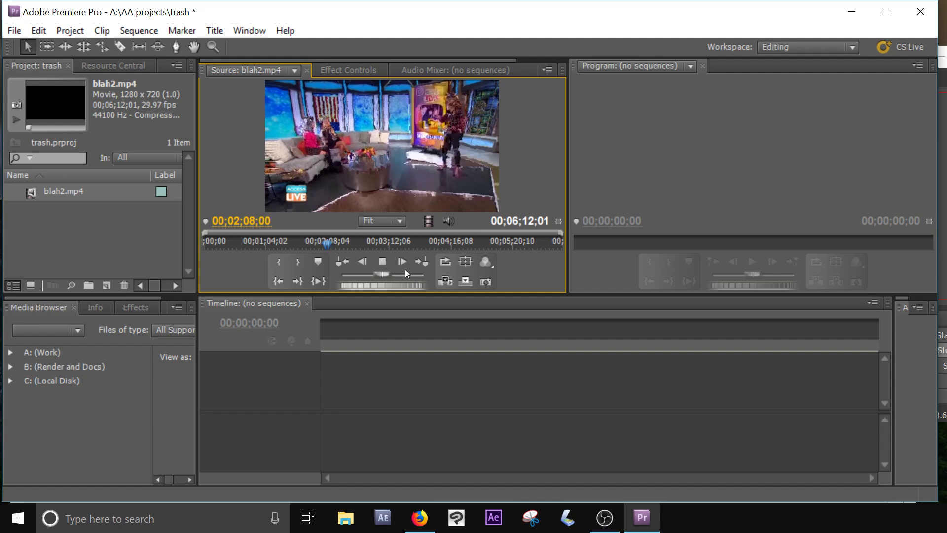
pyautogui.click(400, 263)
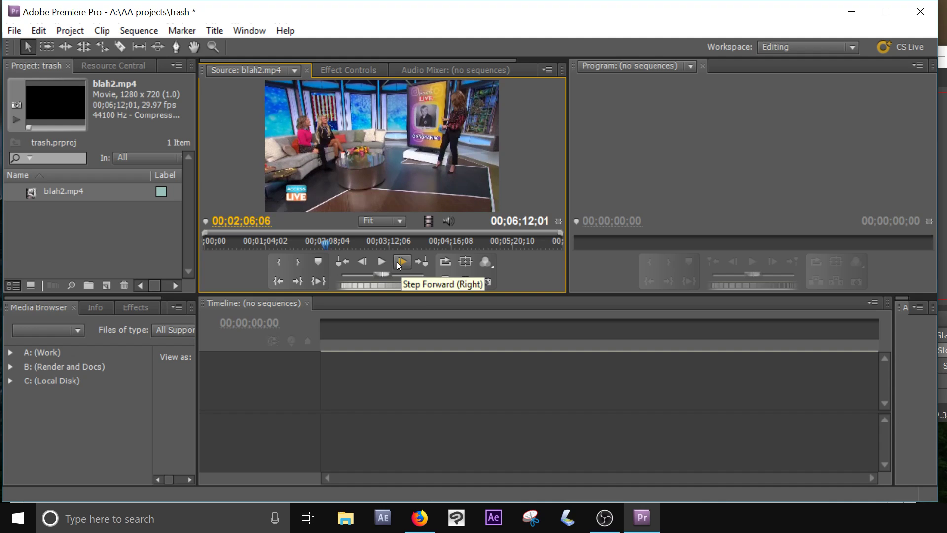
pyautogui.press('l')
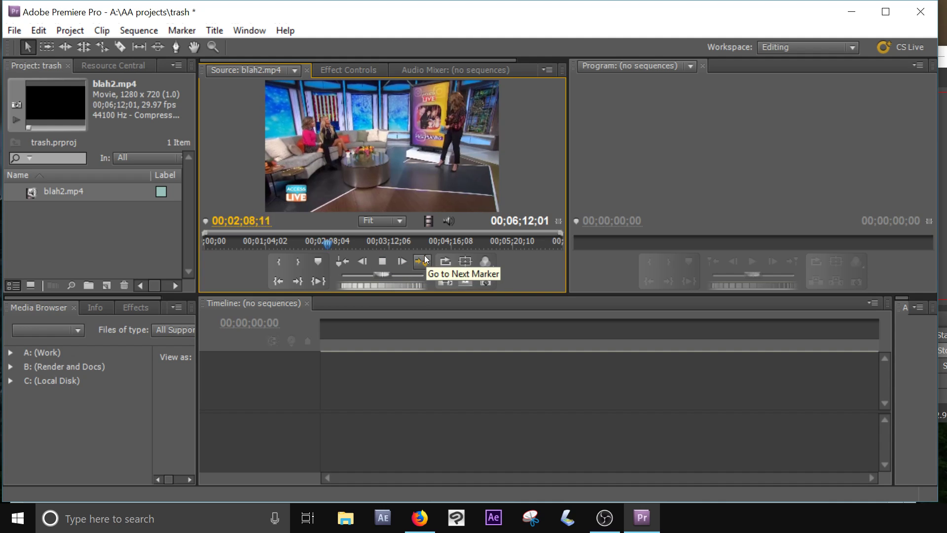
pyautogui.press('k')
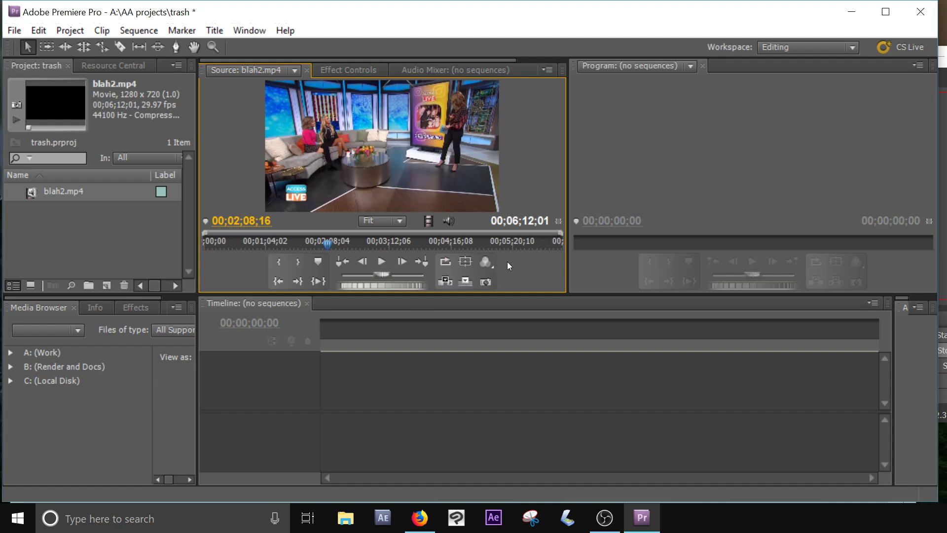
pyautogui.press('space')
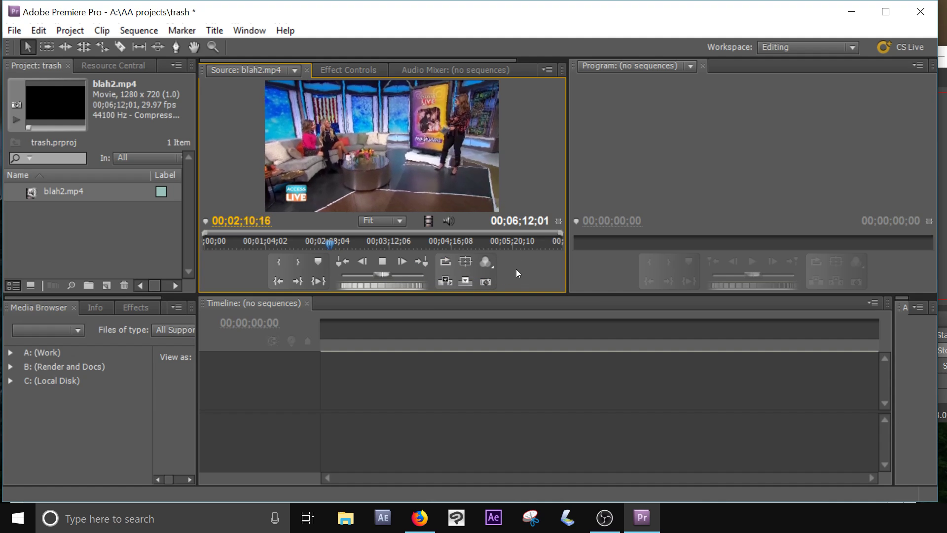
pyautogui.press('space')
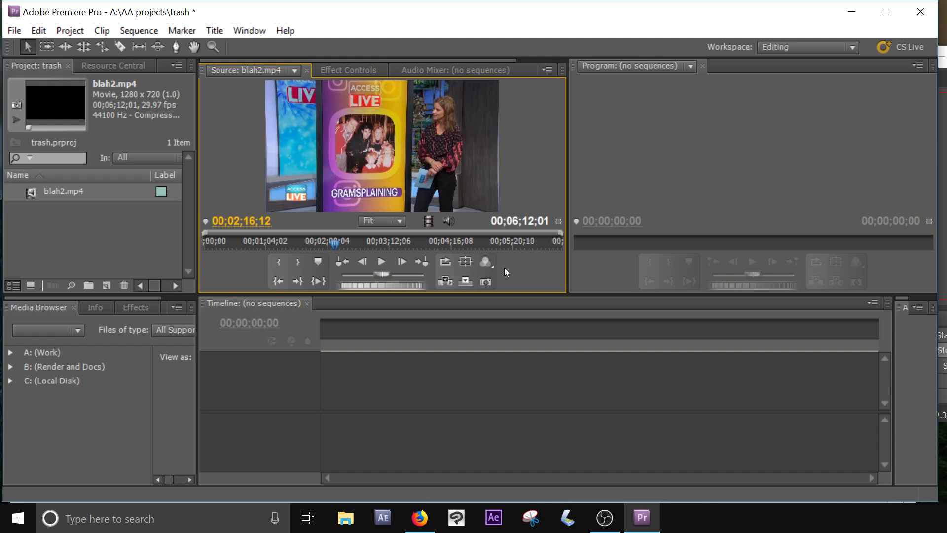
pyautogui.press('space')
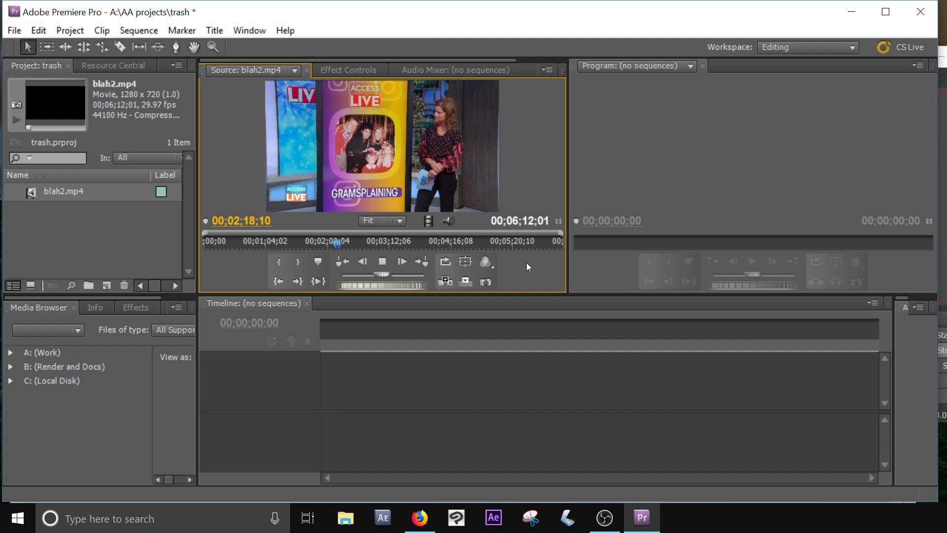
pyautogui.press('space')
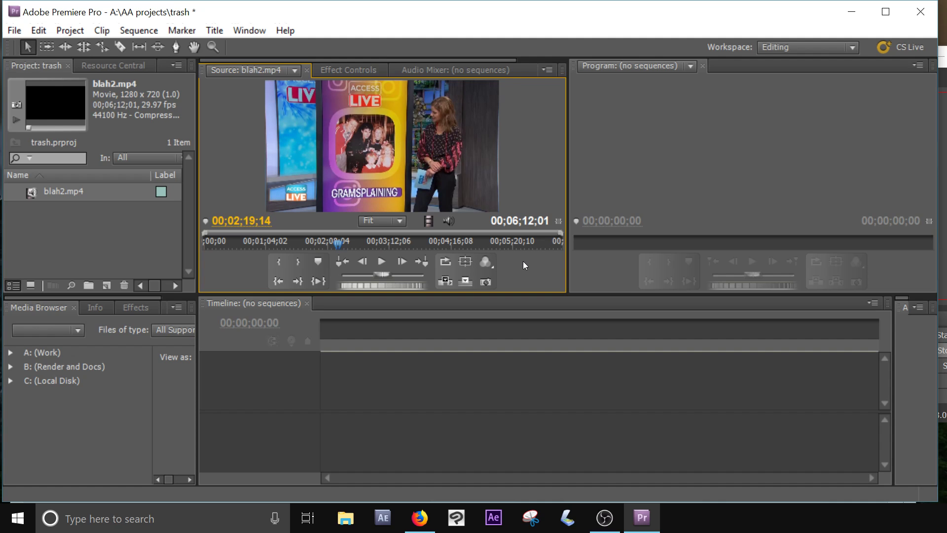
pyautogui.press('space')
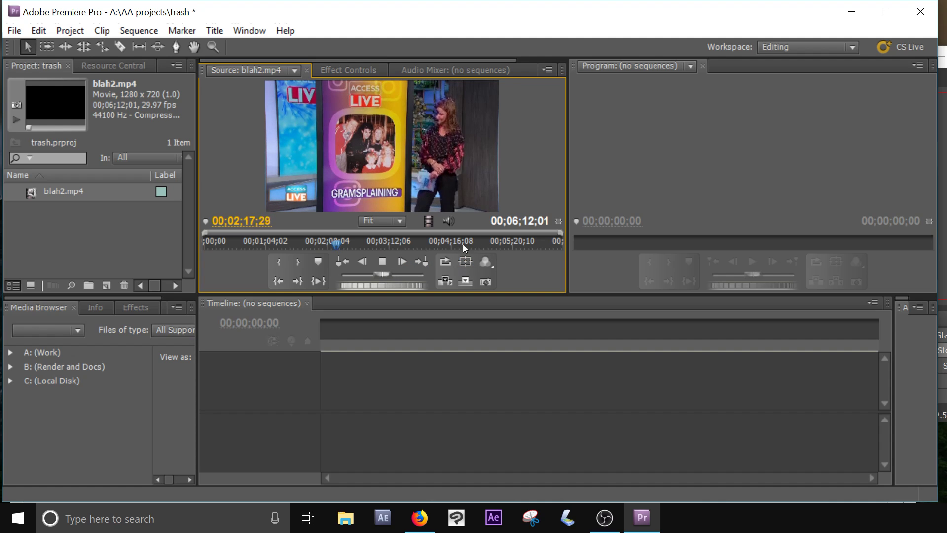
pyautogui.press('space')
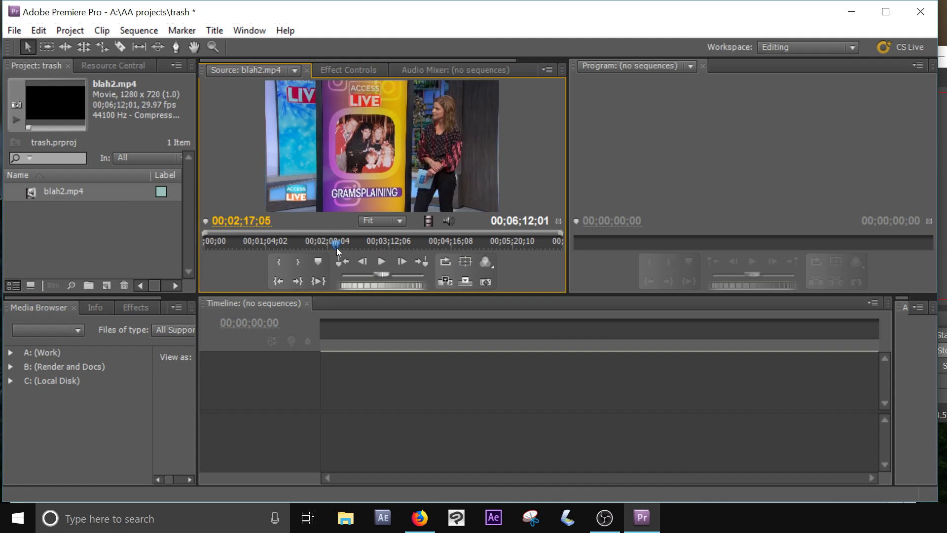
# Set an In point on the source clip at 00;01;55;21, the first frame of the close-up of the seated guest.
pyautogui.moveTo(336, 243); pyautogui.dragTo(315, 250)
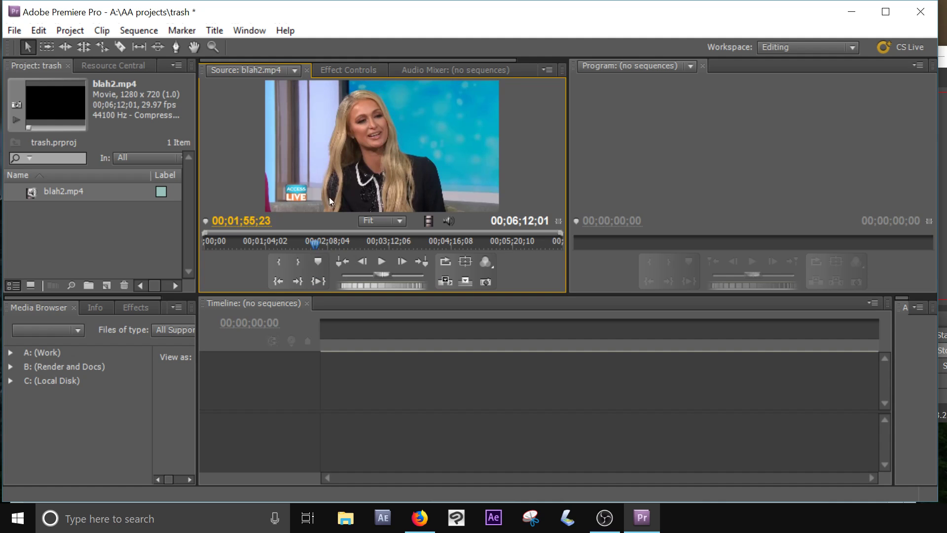
pyautogui.press('Left')
pyautogui.press('Left')
pyautogui.press('Left')
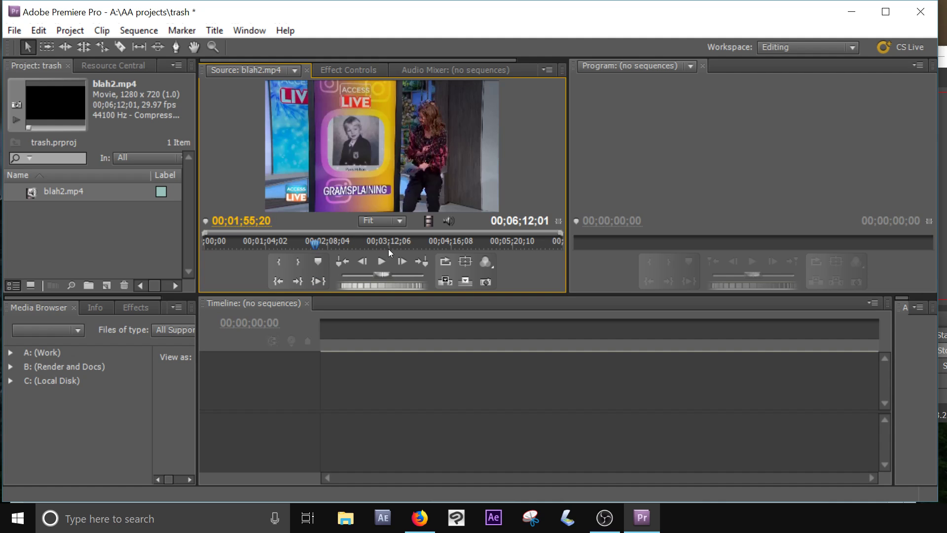
pyautogui.press('Right')
pyautogui.press('Left')
pyautogui.press('Right')
pyautogui.press('Left')
pyautogui.press('Right')
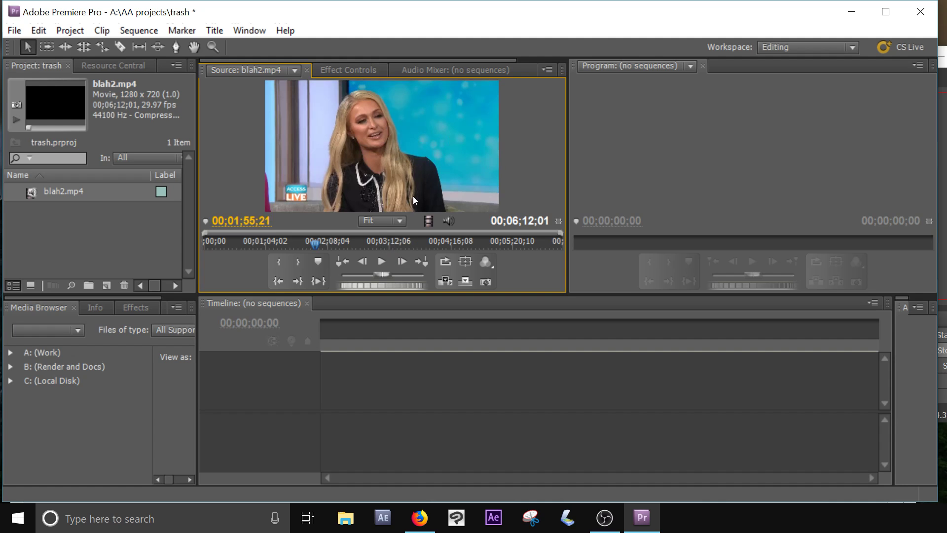
pyautogui.press('Left')
pyautogui.press('Right')
pyautogui.click(281, 269)
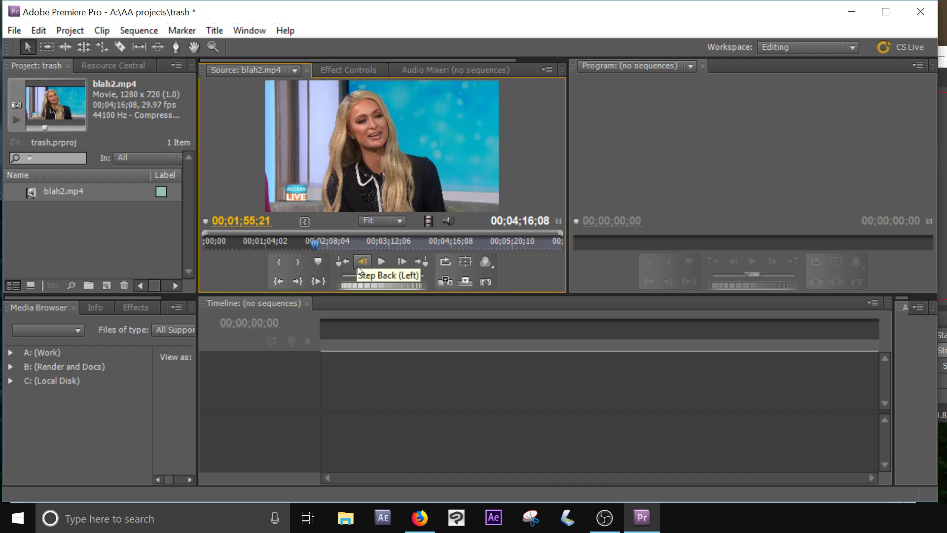
# Set an Out point on the source clip at 00;02;03;02, before the cut to the wide studio shot.
pyautogui.press('space')
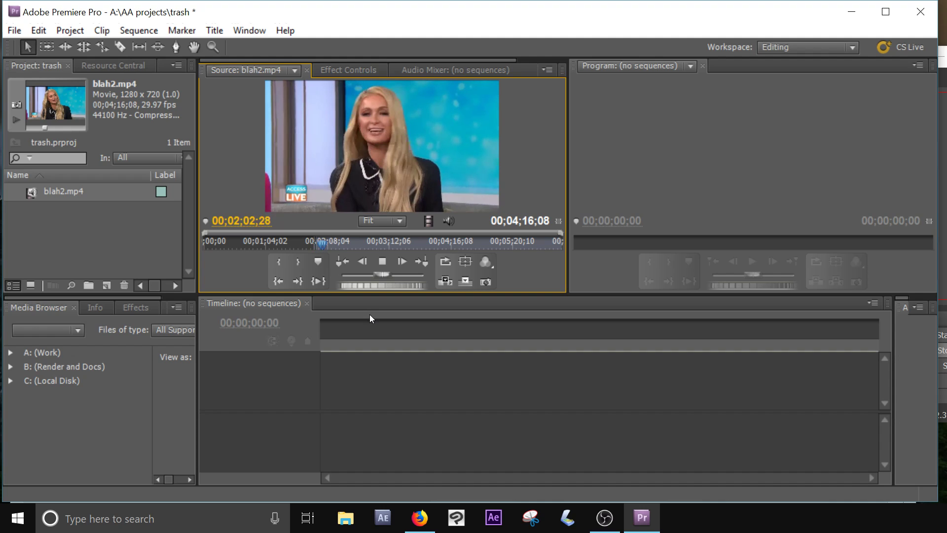
pyautogui.press('space')
pyautogui.press('space')
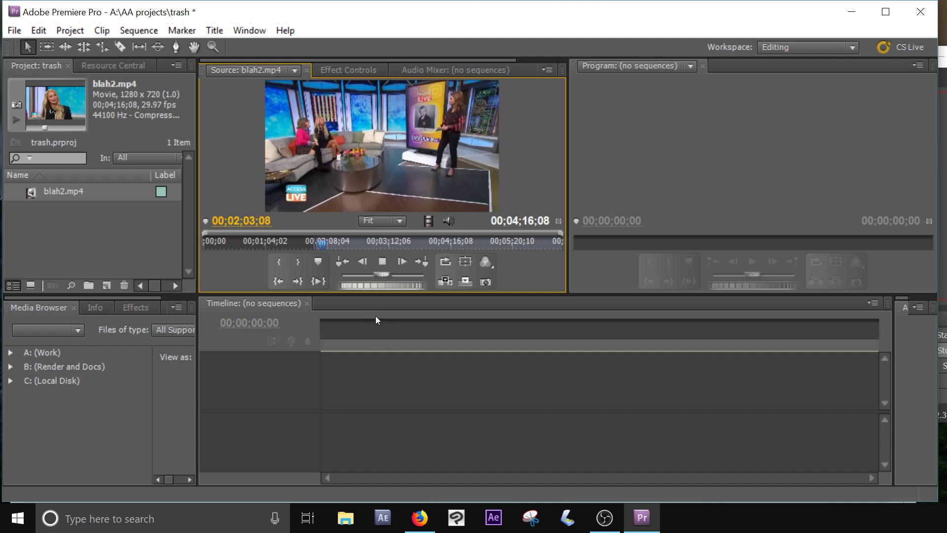
pyautogui.press('space')
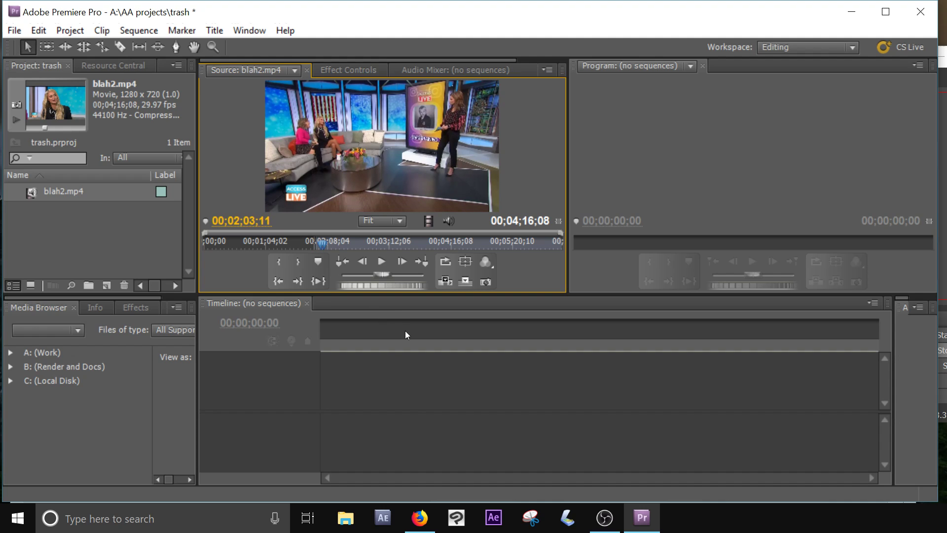
pyautogui.press('Left')
pyautogui.press('Left')
pyautogui.press('Left')
pyautogui.press('Left')
pyautogui.press('Left')
pyautogui.press('Left')
pyautogui.press('Left')
pyautogui.press('Left')
pyautogui.press('Left')
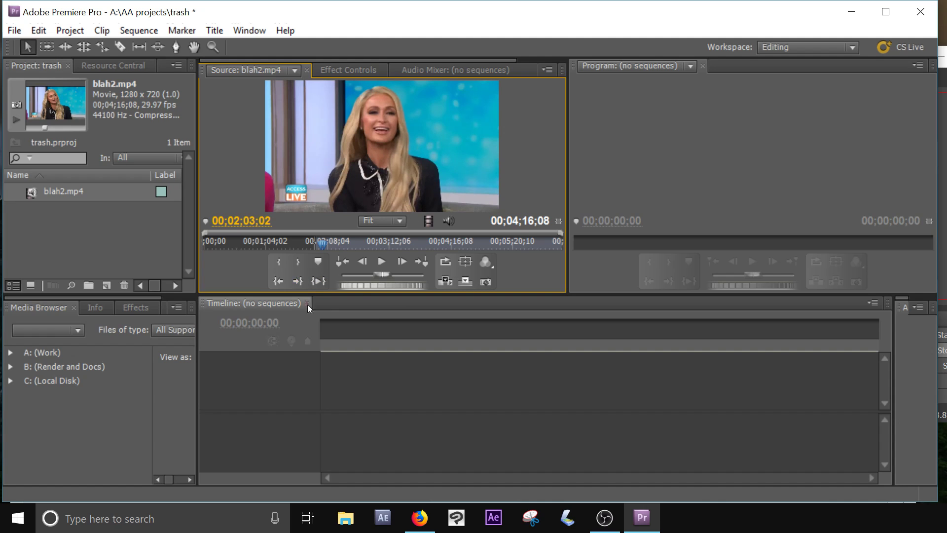
pyautogui.click(299, 262)
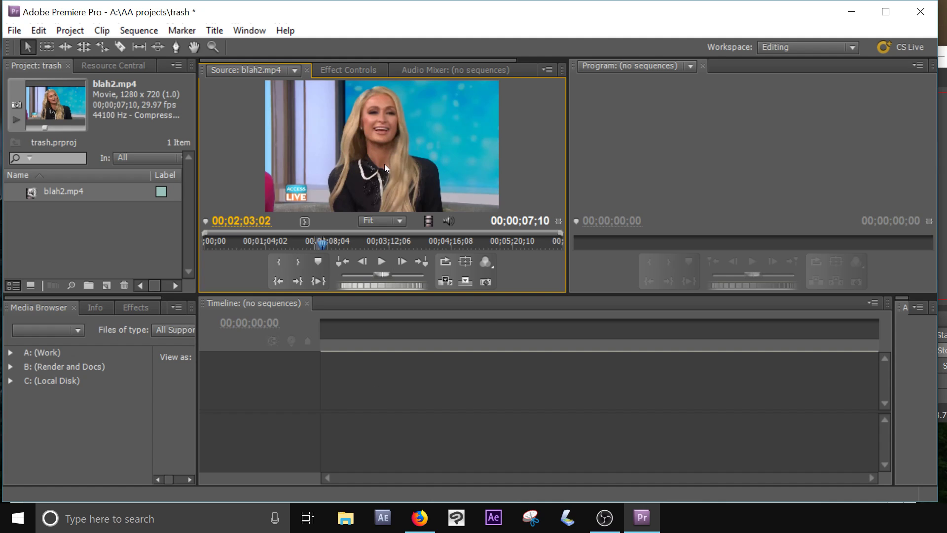
# Create a new sequence with matching settings from the marked blah2.mp4 range and clear the selection in the project.
pyautogui.moveTo(361, 163); pyautogui.dragTo(391, 175)
pyautogui.moveTo(109, 286)
pyautogui.mouseDown()
pyautogui.moveTo(275, 171)
pyautogui.moveTo(107, 285)
pyautogui.mouseUp()
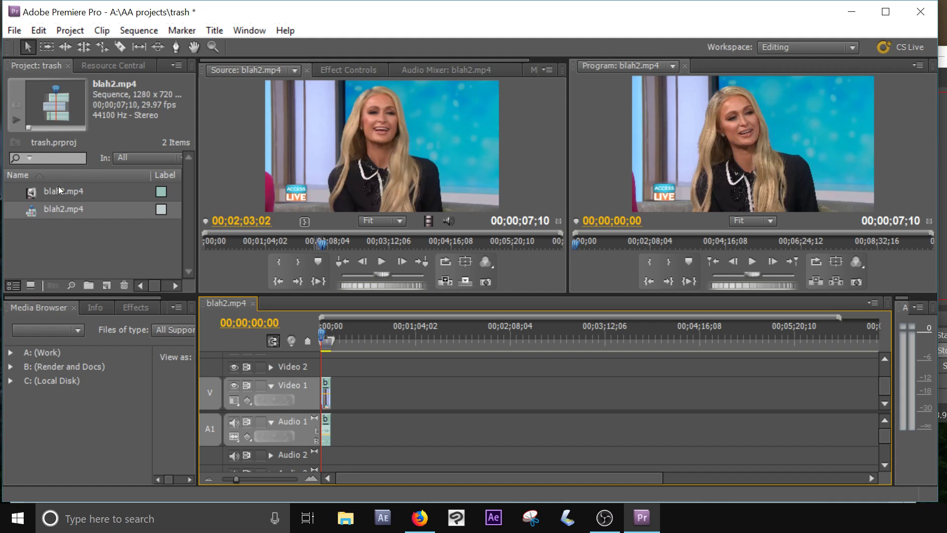
pyautogui.click(44, 192)
pyautogui.click(43, 192)
pyautogui.click(79, 218)
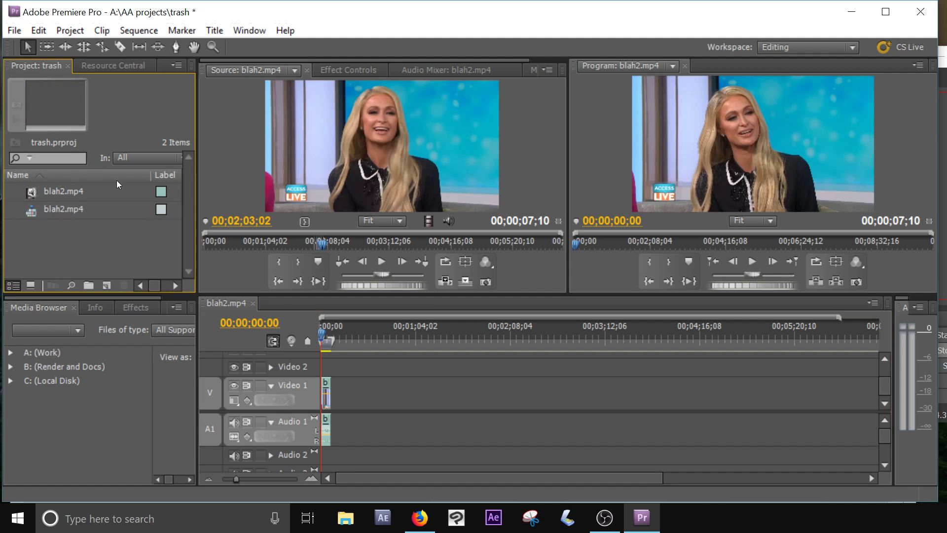
# Review the presets offered for a new sequence and dismiss the dialog without creating one.
pyautogui.click(13, 31)
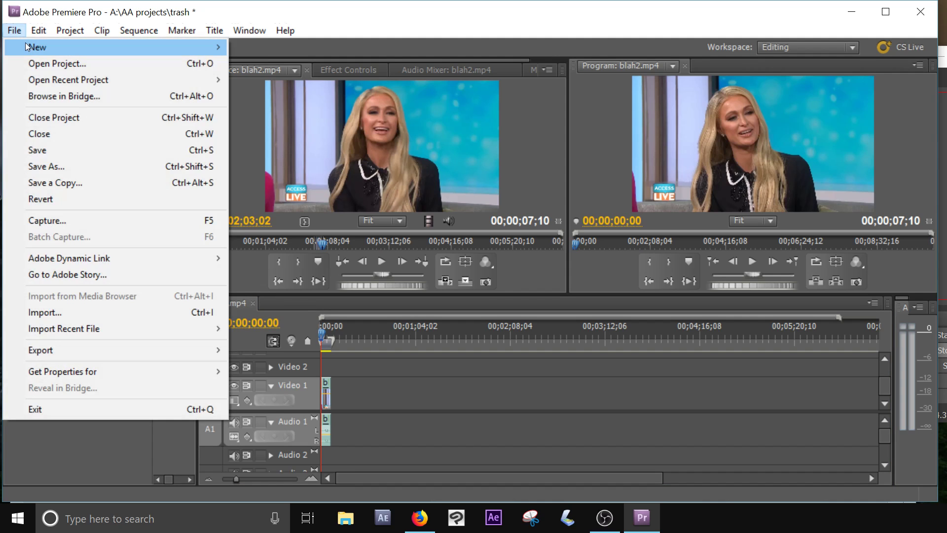
pyautogui.moveTo(26, 44)
pyautogui.click(280, 65)
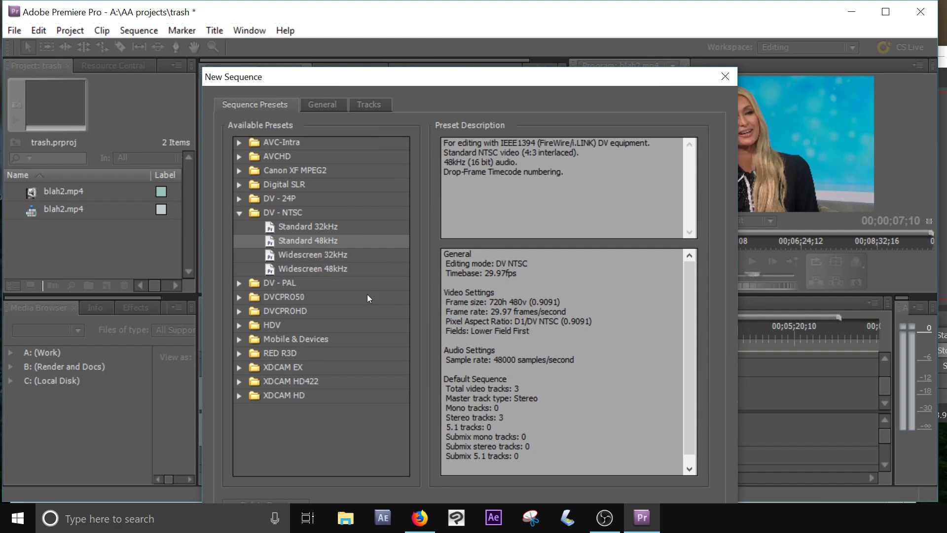
pyautogui.click(724, 76)
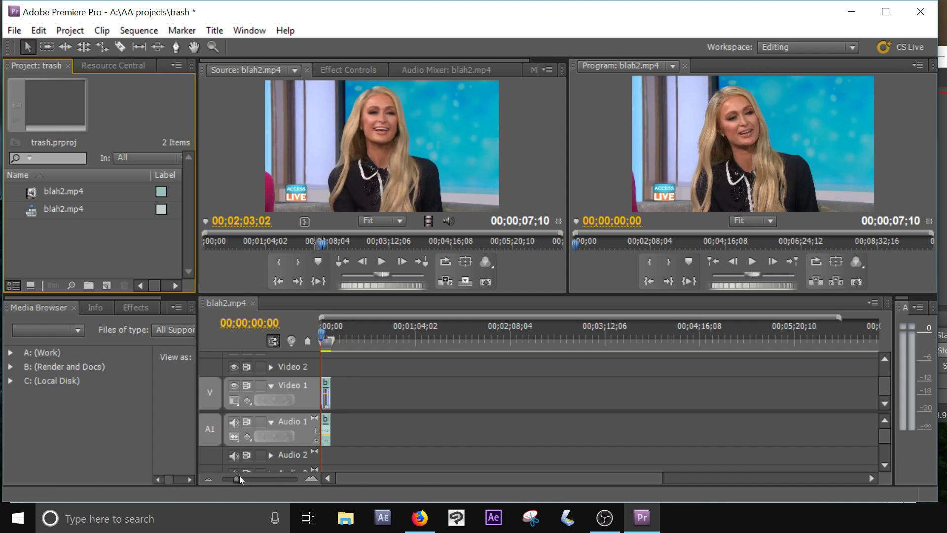
# Adjust the timeline zoom so the blah2.mp4 clip is readable with empty time left after it.
pyautogui.moveTo(238, 478); pyautogui.dragTo(265, 477)
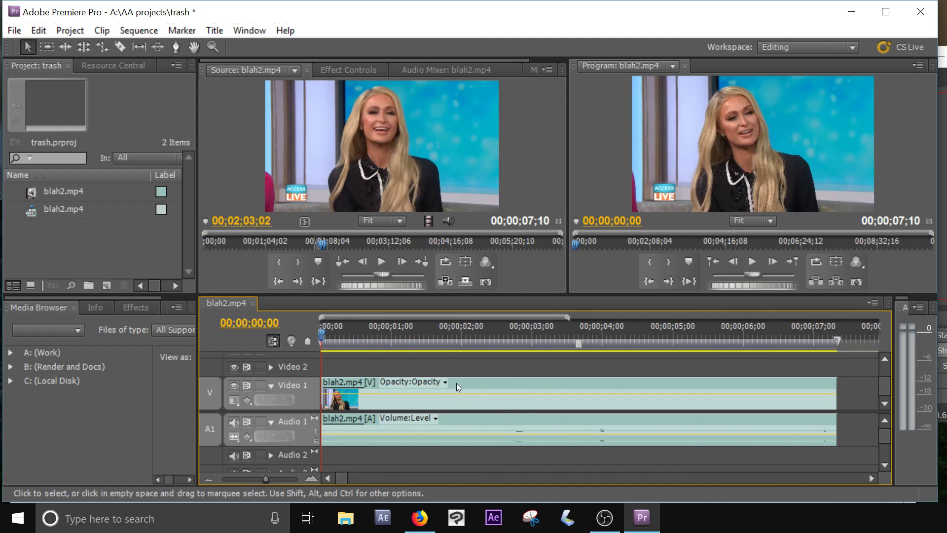
pyautogui.moveTo(262, 478); pyautogui.dragTo(250, 481)
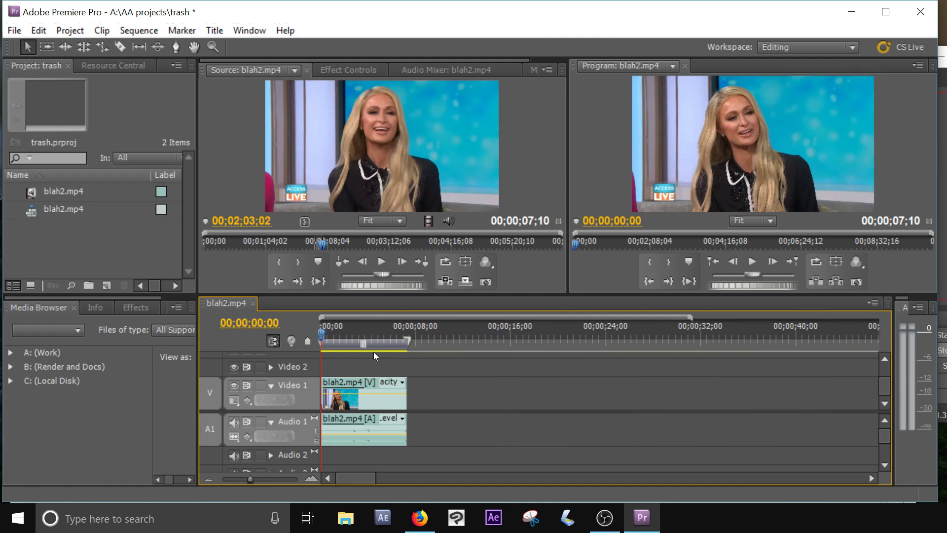
# Scrub the playhead through the first clip in the sequence and step frame by frame around 00;00;03;26 to preview the footage.
pyautogui.moveTo(331, 339); pyautogui.dragTo(365, 337)
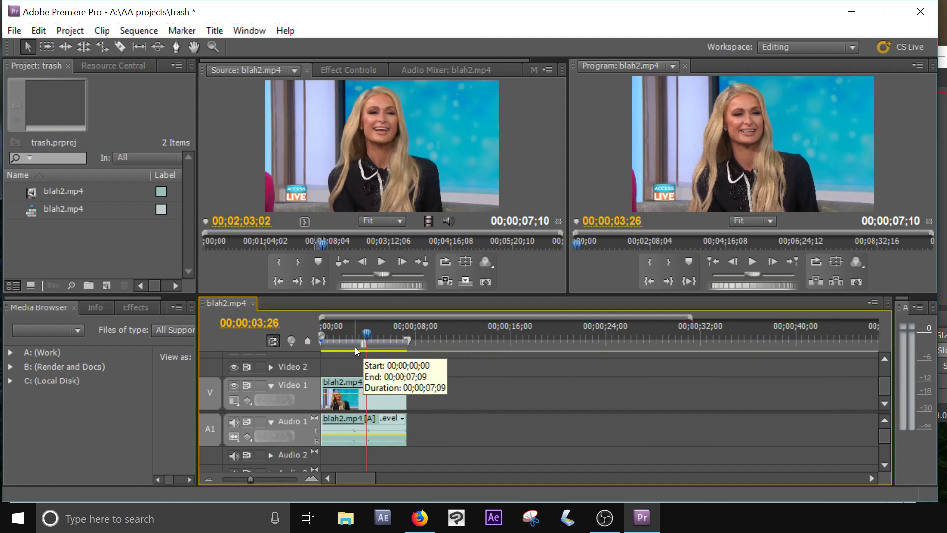
pyautogui.press('Left')
pyautogui.press('Left')
pyautogui.press('Left')
pyautogui.press('Right')
pyautogui.press('Right')
pyautogui.press('Right')
pyautogui.press('Right')
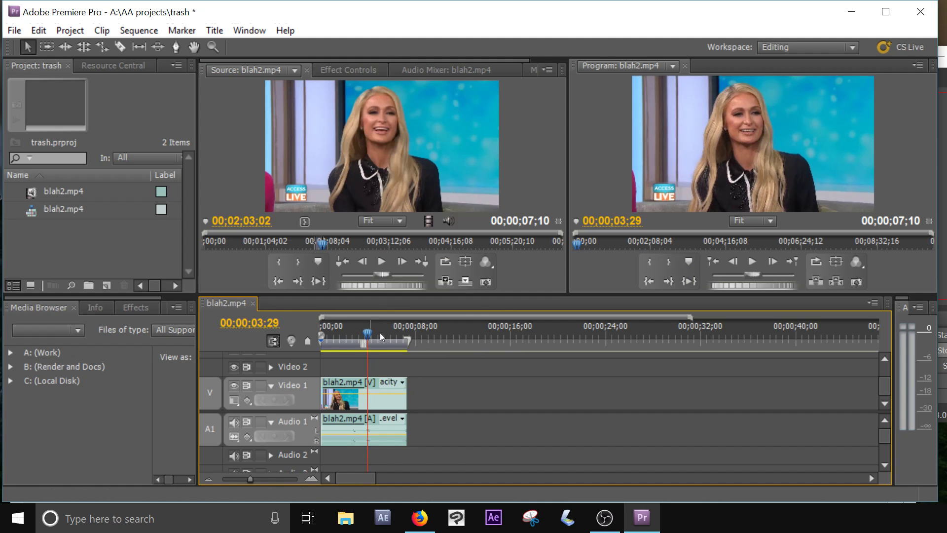
pyautogui.moveTo(365, 333); pyautogui.dragTo(375, 356)
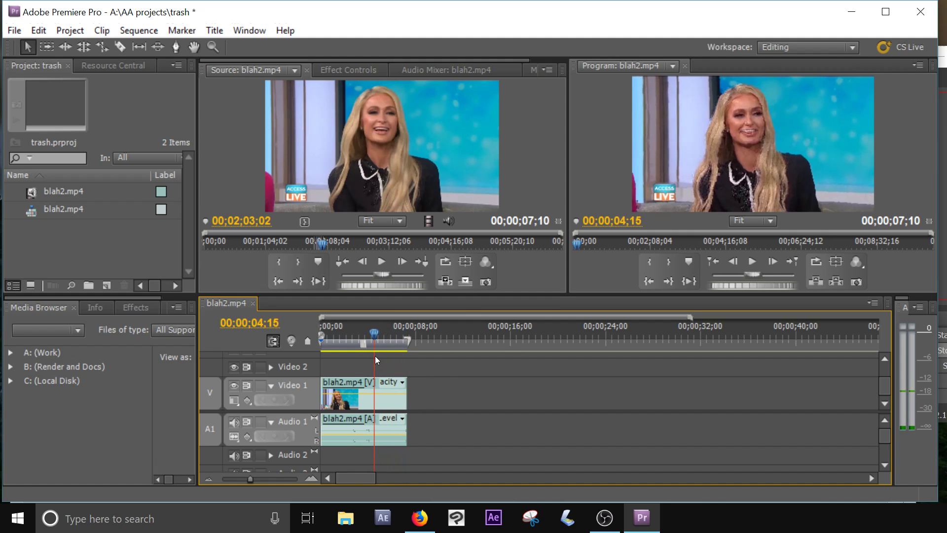
pyautogui.press('Left')
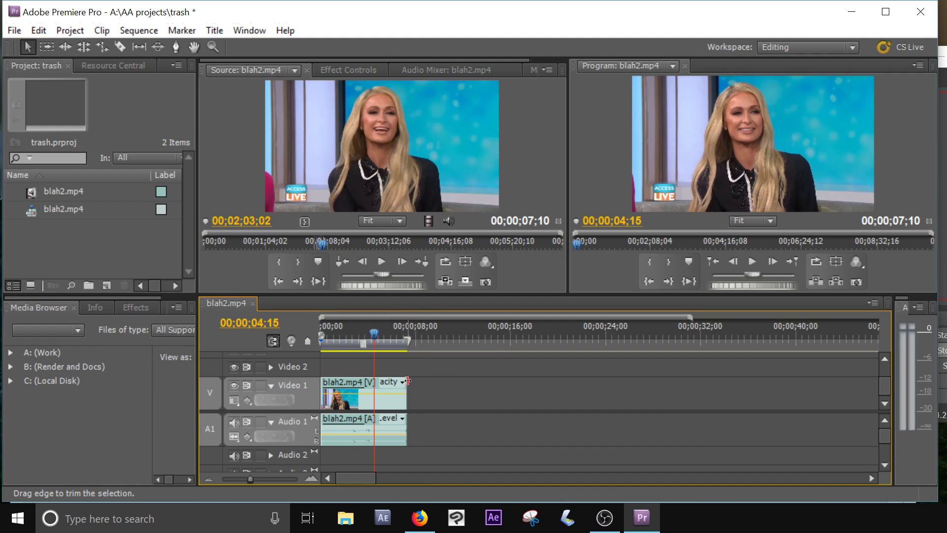
# Try extending the end of the first sequence clip into the wide studio shot, and undo the trim.
pyautogui.moveTo(407, 381); pyautogui.dragTo(433, 382)
pyautogui.moveTo(408, 330)
pyautogui.mouseDown()
pyautogui.moveTo(418, 329)
pyautogui.moveTo(413, 340)
pyautogui.mouseUp()
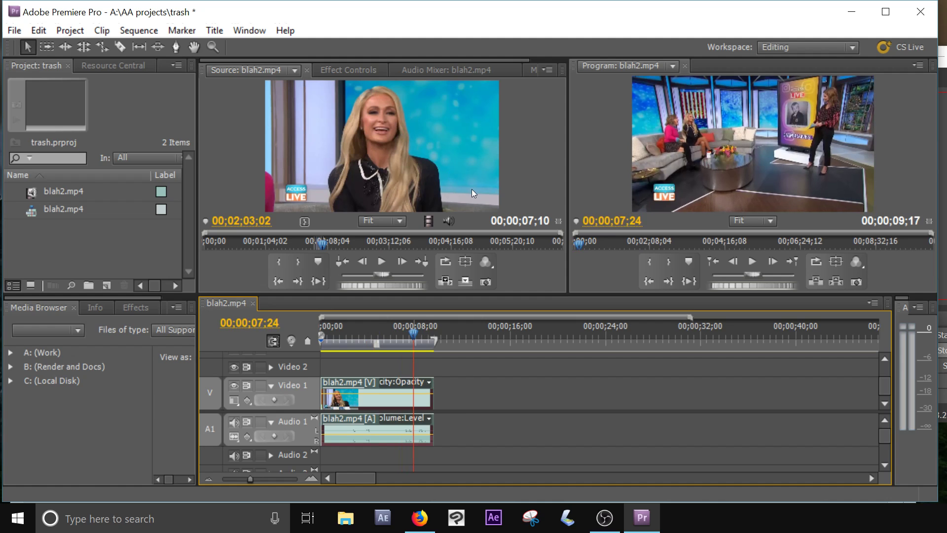
pyautogui.hotkey('ctrl', 'z')
pyautogui.moveTo(410, 328); pyautogui.dragTo(346, 353)
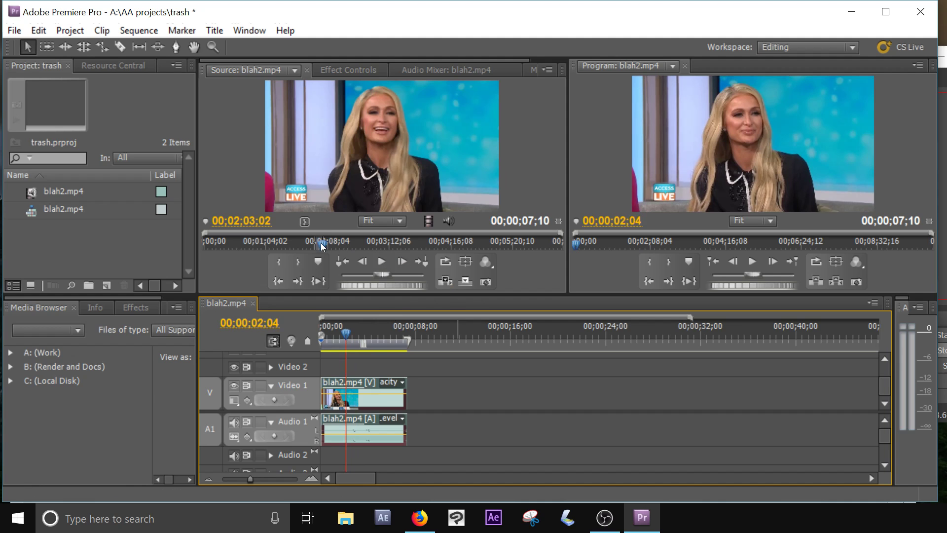
# Set an In point on the source clip at 00;02;27;25, just after the cut to the split-screen shot.
pyautogui.moveTo(322, 245); pyautogui.dragTo(346, 240)
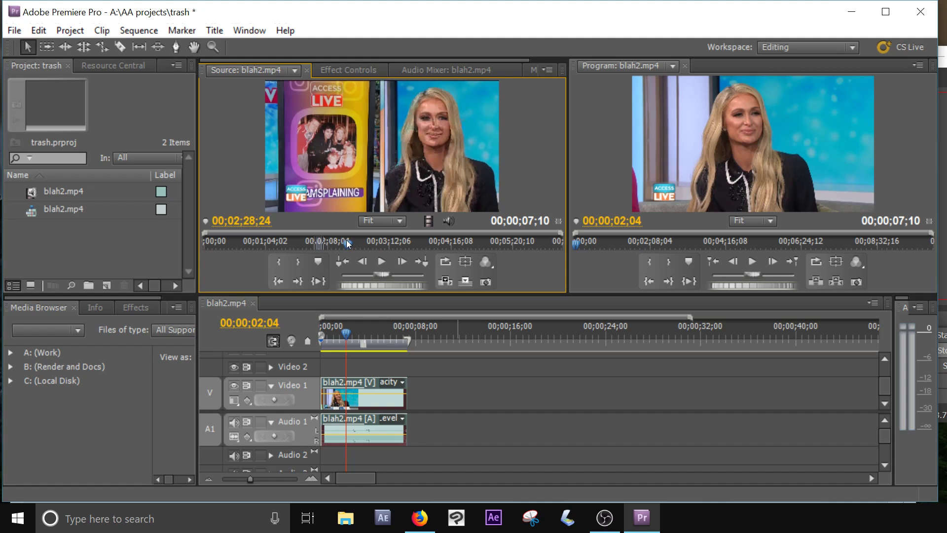
pyautogui.press('Left')
pyautogui.press('Left')
pyautogui.press('Left')
pyautogui.press('Left')
pyautogui.press('Left')
pyautogui.press('Left')
pyautogui.press('Left')
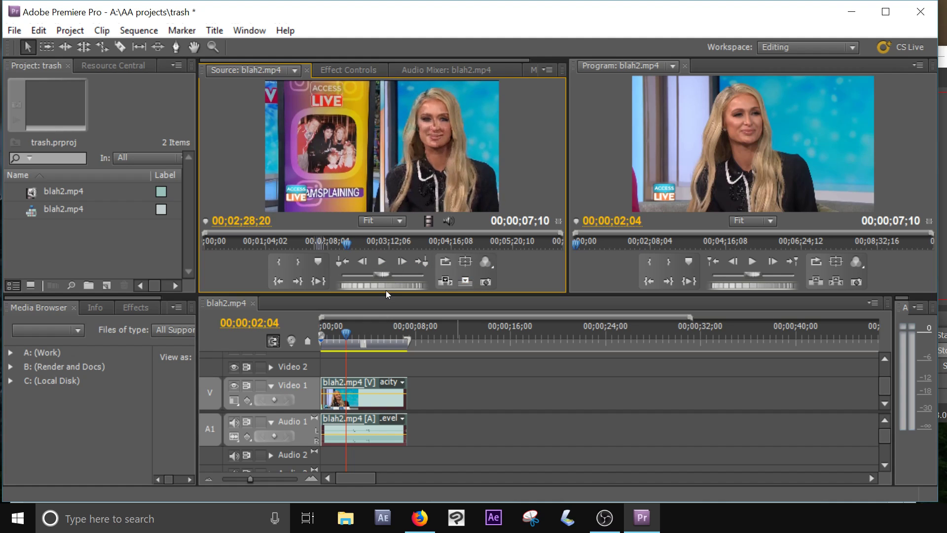
pyautogui.press('Left')
pyautogui.press('Left')
pyautogui.press('Left')
pyautogui.press('Left')
pyautogui.press('Left')
pyautogui.press('Left')
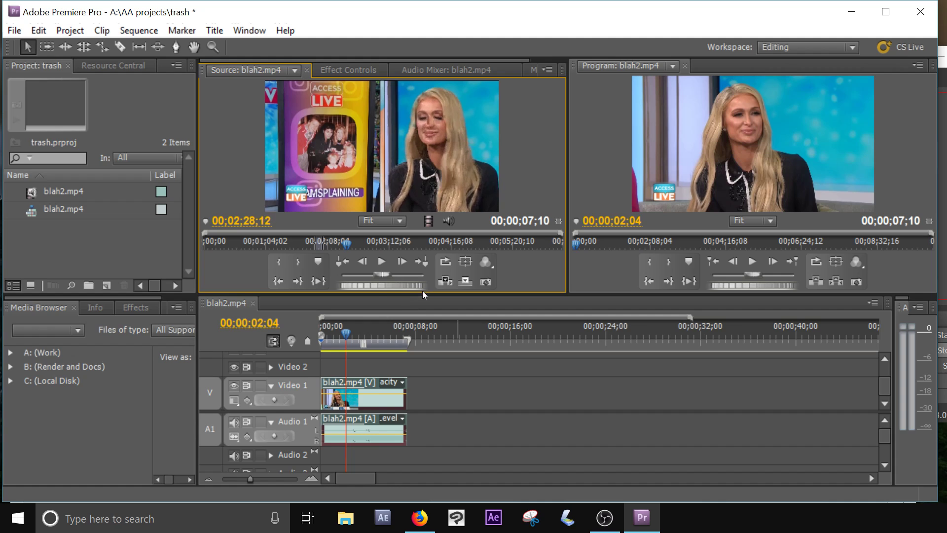
pyautogui.press('Left')
pyautogui.press('Left')
pyautogui.press('Left')
pyautogui.press('Left')
pyautogui.press('Left')
pyautogui.press('Left')
pyautogui.press('Left')
pyautogui.press('Left')
pyautogui.press('Left')
pyautogui.press('Left')
pyautogui.press('Left')
pyautogui.press('Left')
pyautogui.press('Left')
pyautogui.press('Left')
pyautogui.press('Left')
pyautogui.press('Left')
pyautogui.press('Left')
pyautogui.press('Left')
pyautogui.press('Left')
pyautogui.press('Left')
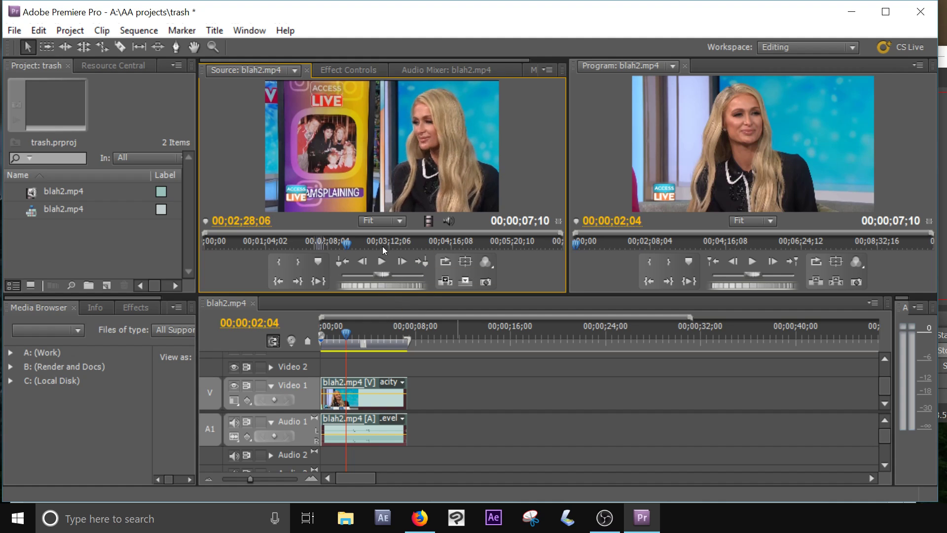
pyautogui.press('Left')
pyautogui.press('Left')
pyautogui.press('Left')
pyautogui.press('Left')
pyautogui.press('Right')
pyautogui.press('Right')
pyautogui.press('Right')
pyautogui.press('Right')
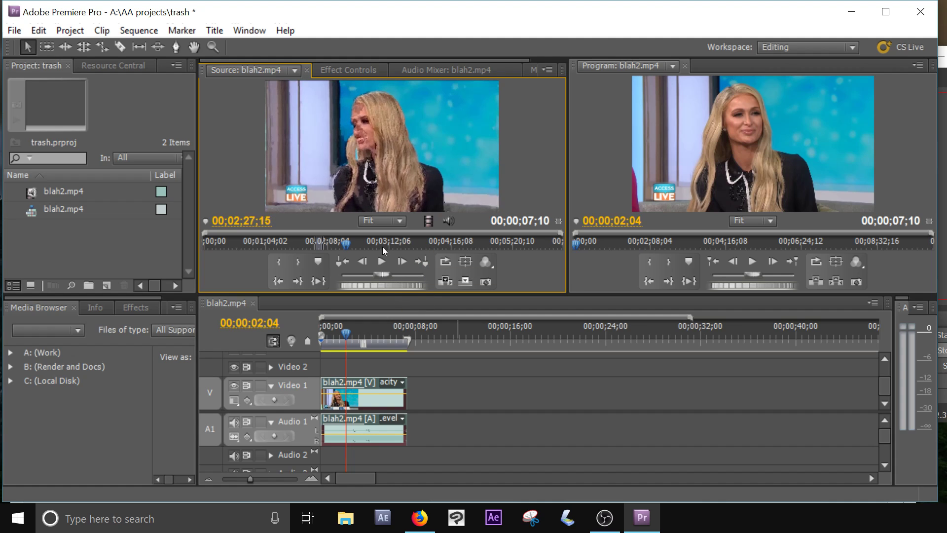
pyautogui.press('Right')
pyautogui.press('Right')
pyautogui.press('Right')
pyautogui.press('Right')
pyautogui.press('Right')
pyautogui.press('Right')
pyautogui.press('Right')
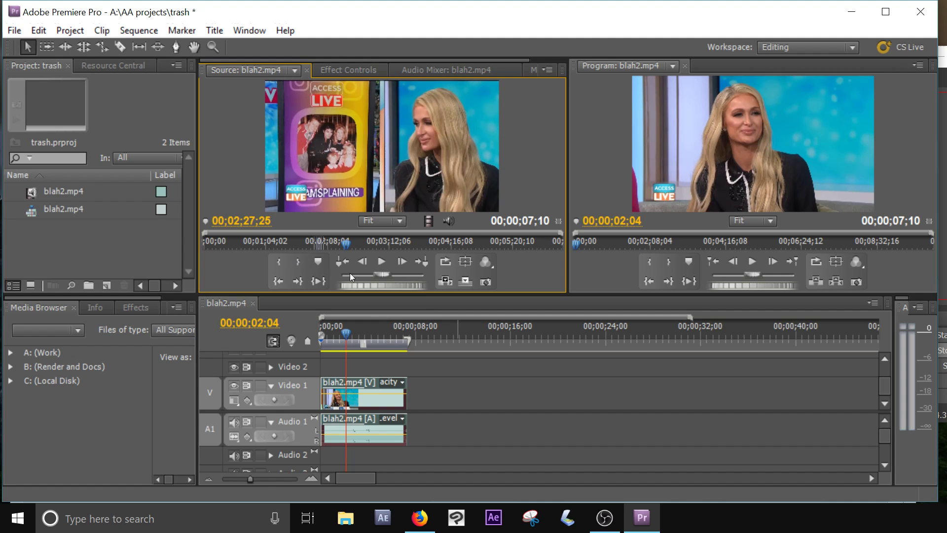
pyautogui.click(279, 261)
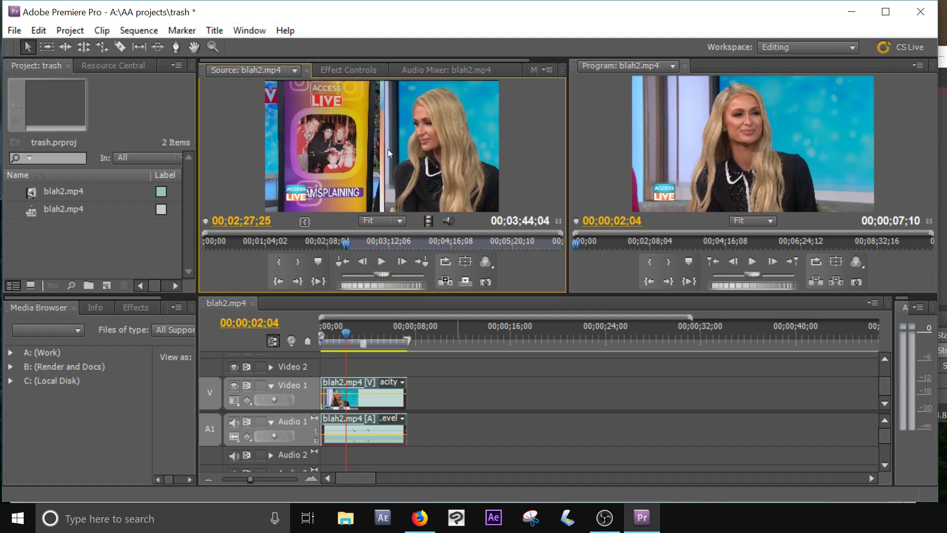
# Set the source Out point at 00;02;31;26 and place the marked excerpt on Video 1, leaving a gap after the first clip.
pyautogui.moveTo(347, 242); pyautogui.dragTo(350, 242)
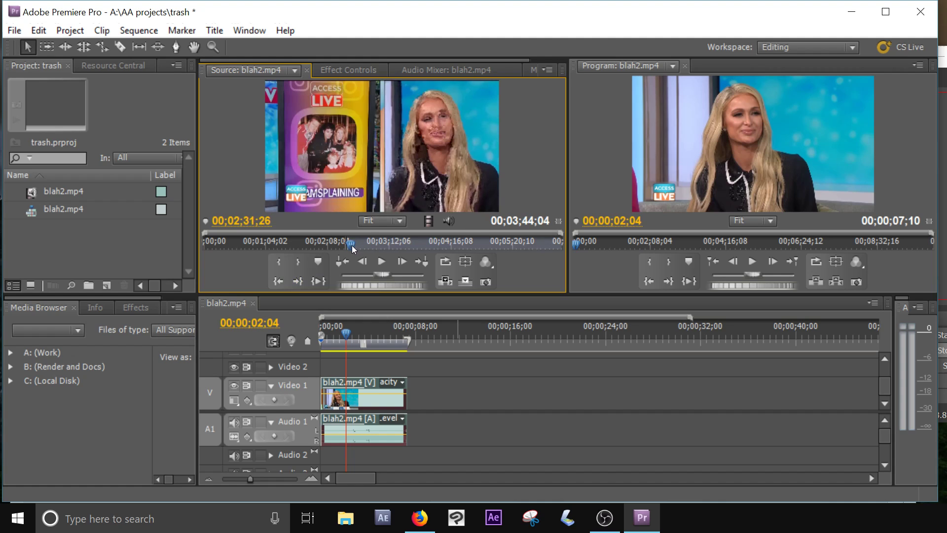
pyautogui.press('o')
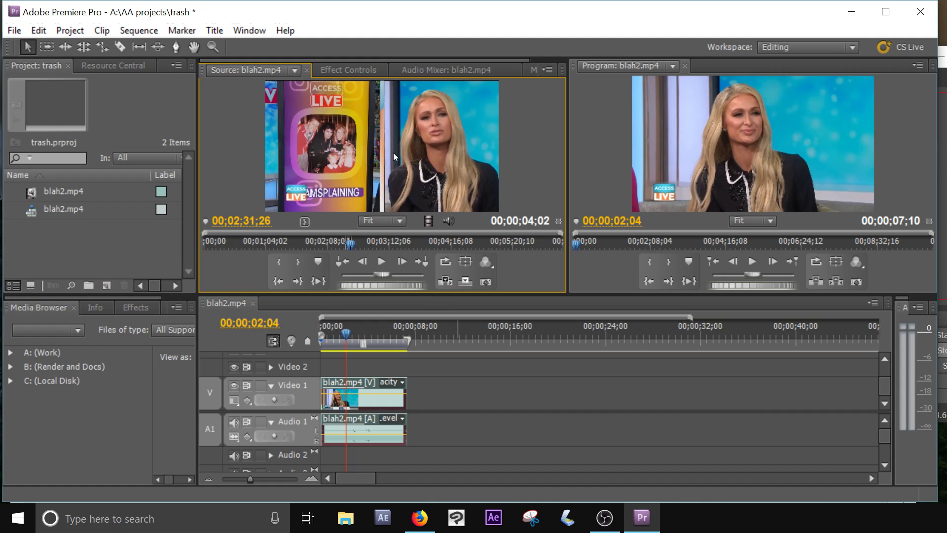
pyautogui.moveTo(386, 110); pyautogui.dragTo(465, 404)
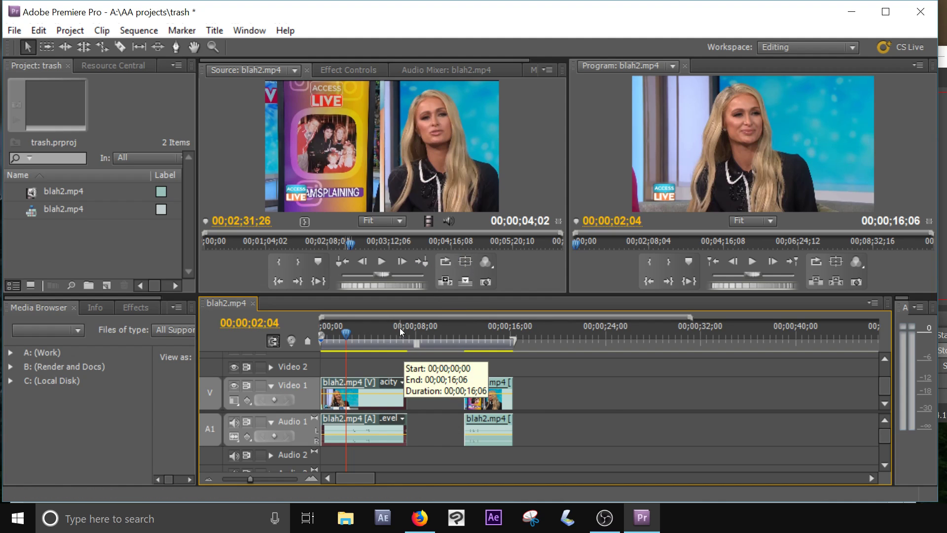
pyautogui.moveTo(430, 329); pyautogui.dragTo(382, 342)
# Turn off Snap, shift the second clip slightly earlier on Video 1, and turn Snap back on.
pyautogui.moveTo(491, 390)
pyautogui.mouseDown()
pyautogui.moveTo(435, 391)
pyautogui.moveTo(492, 391)
pyautogui.mouseUp()
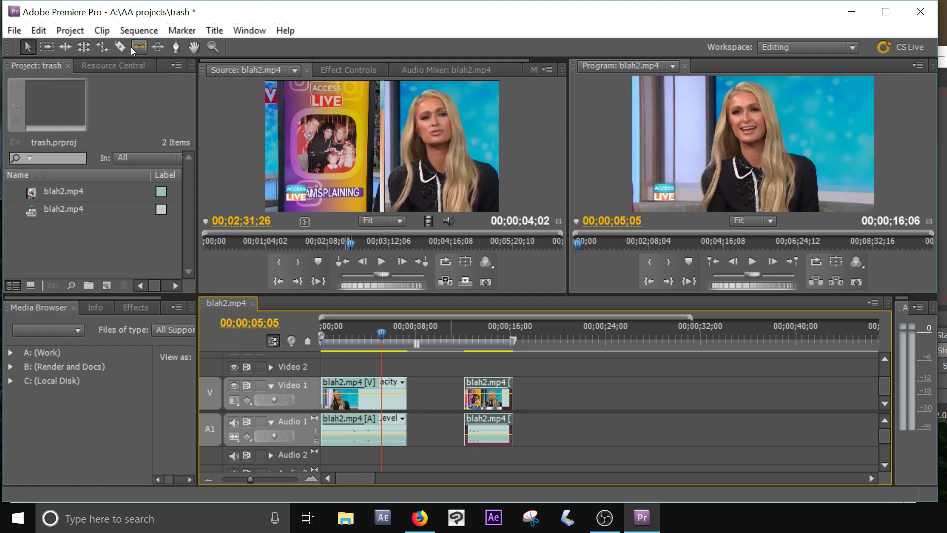
pyautogui.click(150, 29)
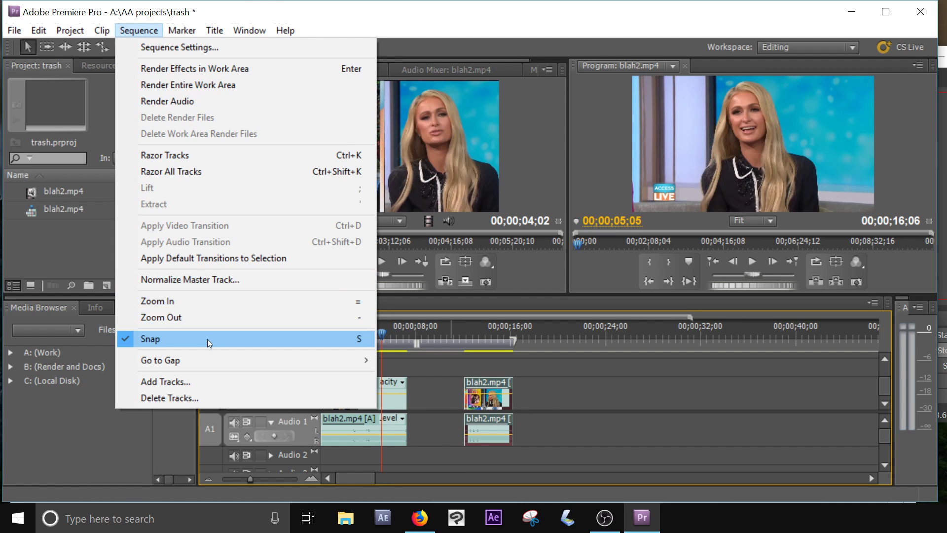
pyautogui.click(207, 338)
pyautogui.moveTo(485, 390)
pyautogui.mouseDown()
pyautogui.moveTo(432, 390)
pyautogui.moveTo(479, 392)
pyautogui.mouseUp()
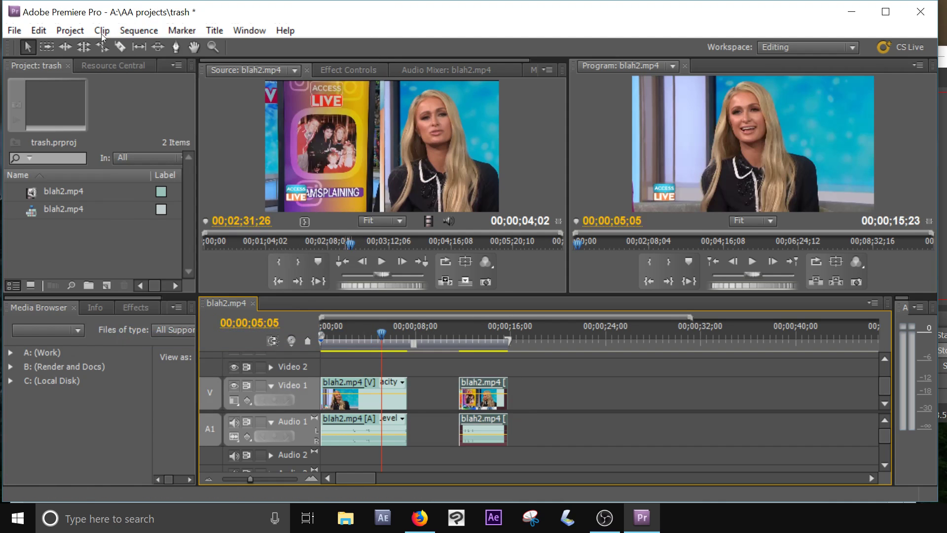
pyautogui.click(137, 32)
pyautogui.click(181, 337)
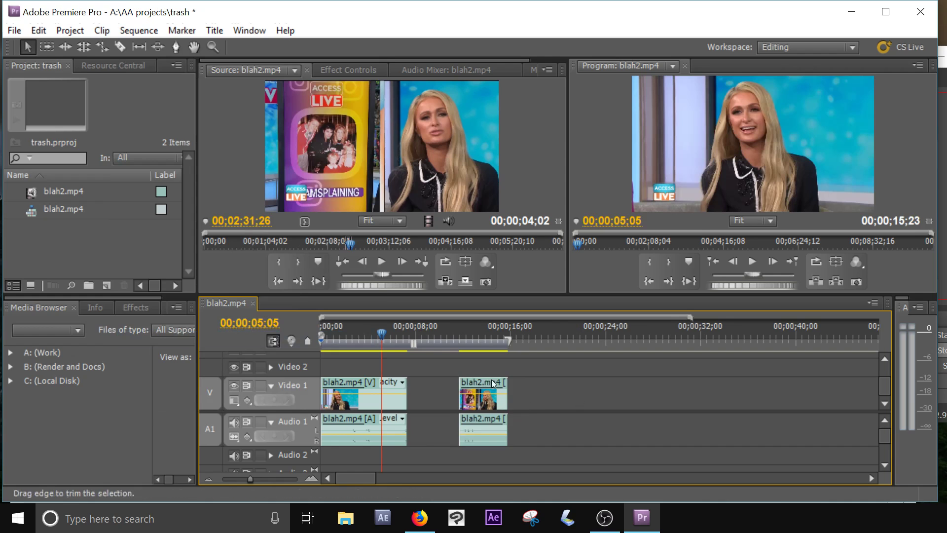
# Snap the second clip against the end of the first clip and preview the footage just before the join.
pyautogui.moveTo(491, 380); pyautogui.dragTo(434, 380)
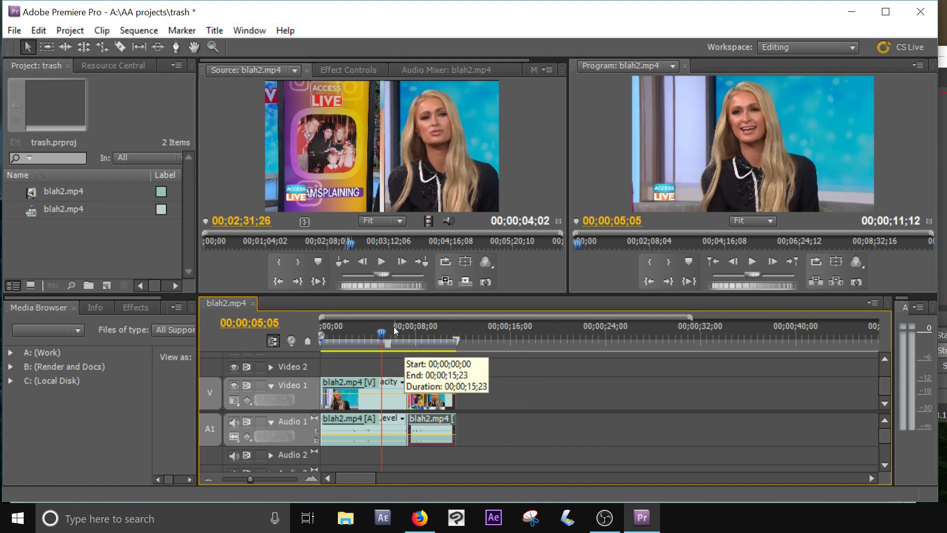
pyautogui.moveTo(394, 326); pyautogui.dragTo(402, 347)
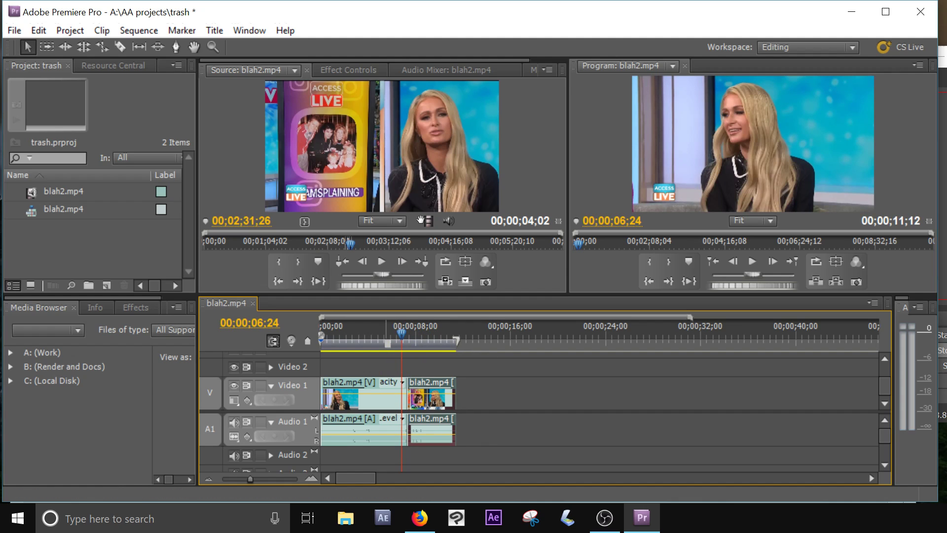
# Mark the source from 00;03;34;00 to 00;04;00;26 and add that excerpt to Video 1 directly after the second clip.
pyautogui.click(409, 242)
pyautogui.click(279, 261)
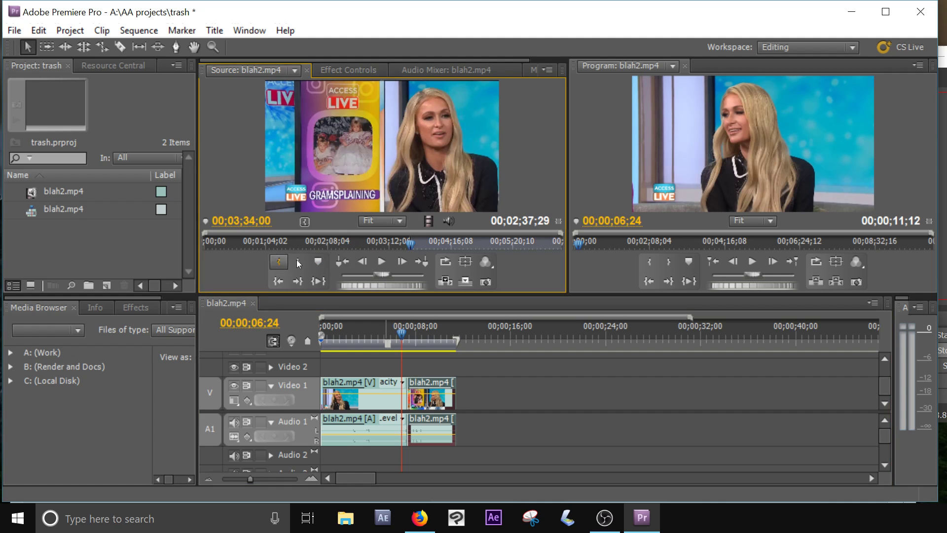
pyautogui.click(434, 241)
pyautogui.click(298, 261)
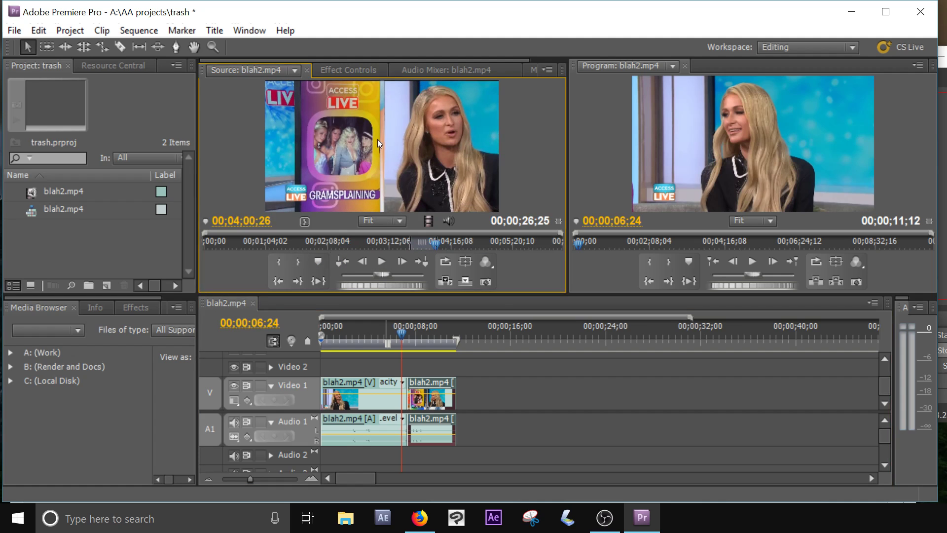
pyautogui.moveTo(377, 139); pyautogui.dragTo(517, 395)
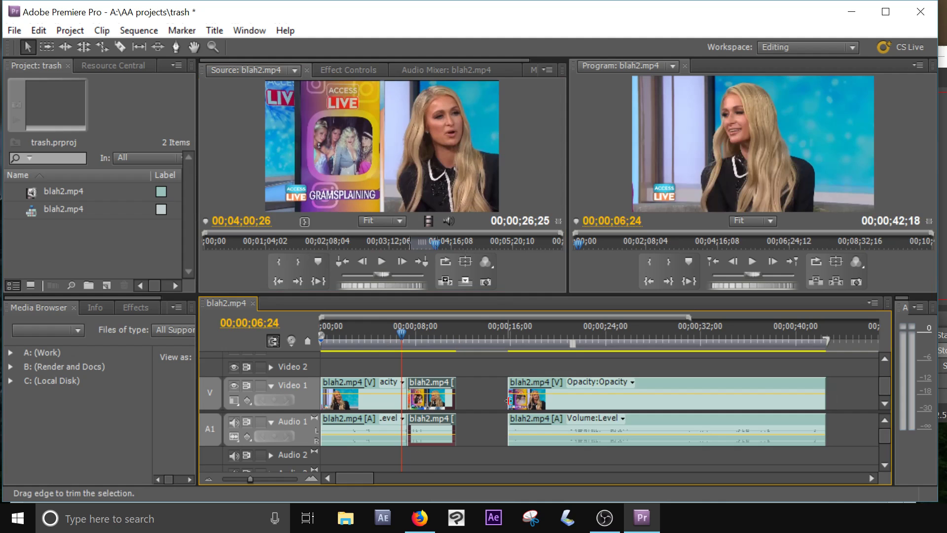
pyautogui.moveTo(757, 384); pyautogui.dragTo(697, 382)
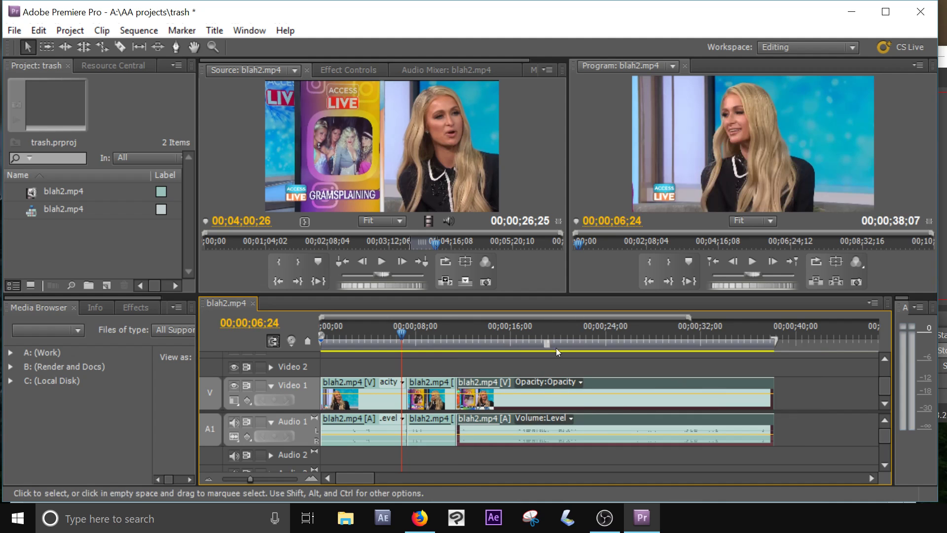
# Try overwriting the second clip by moving the third clip to the end of the first clip, and undo the move.
pyautogui.moveTo(412, 338); pyautogui.dragTo(409, 339)
pyautogui.moveTo(640, 377); pyautogui.dragTo(653, 397)
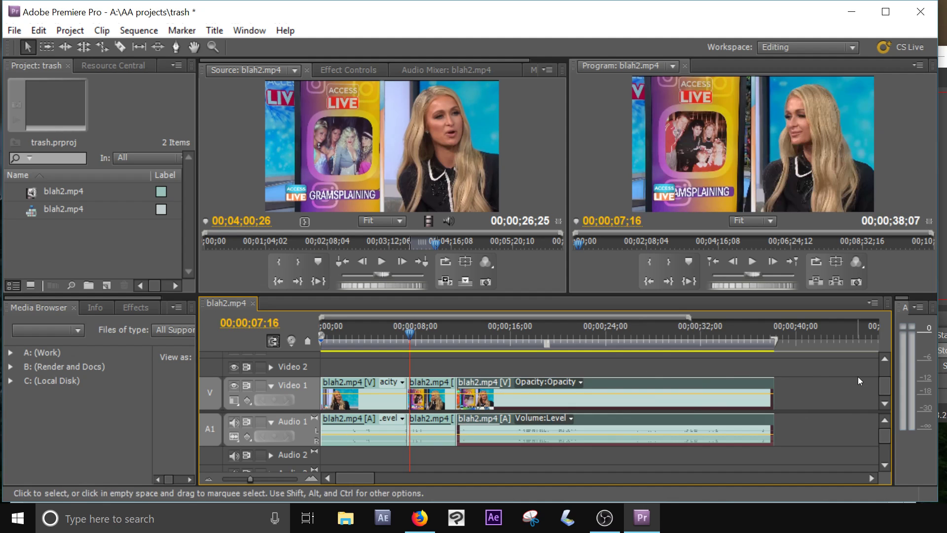
pyautogui.moveTo(629, 385); pyautogui.dragTo(582, 401)
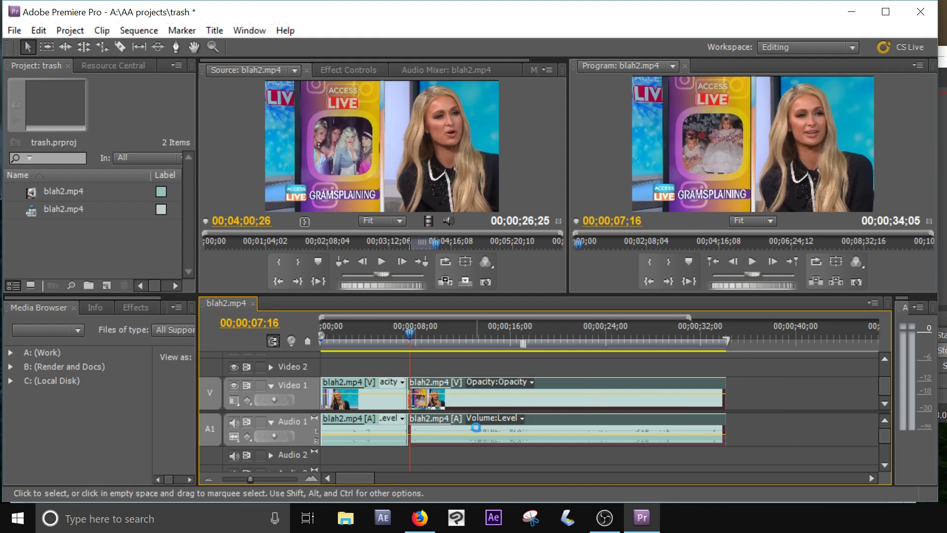
pyautogui.click(479, 397)
pyautogui.hotkey('ctrl', 'z')
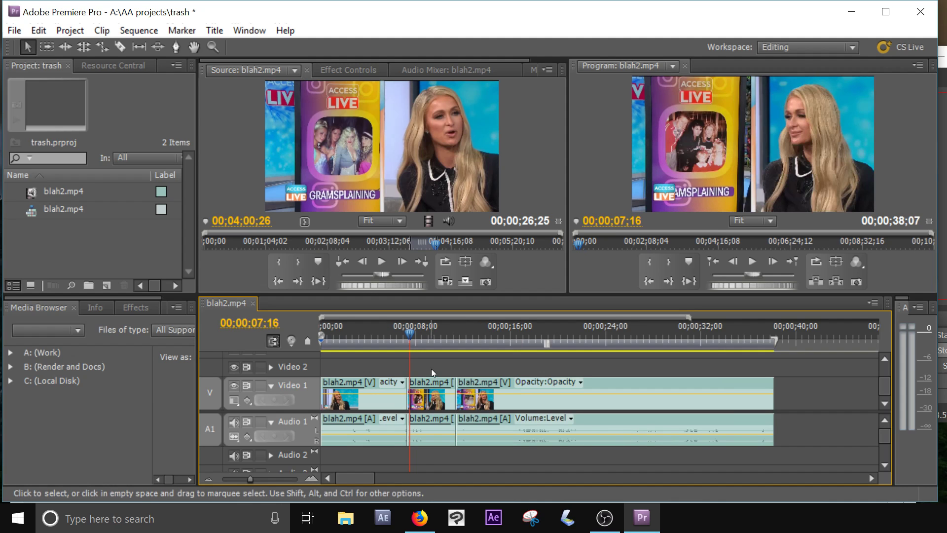
# Try inserting the third clip between the first and second clips without overwriting either, and undo the rearrangement.
pyautogui.click(431, 384)
pyautogui.moveTo(634, 381); pyautogui.dragTo(592, 391)
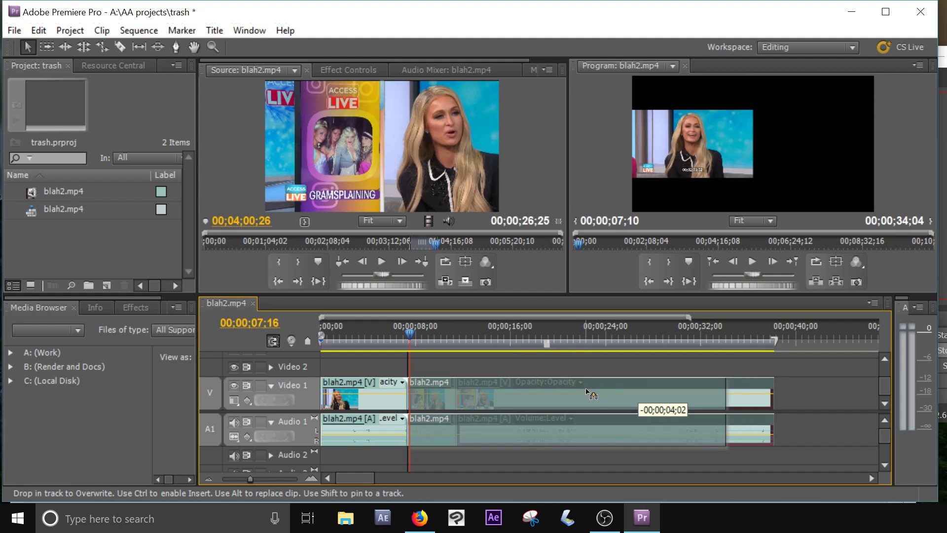
pyautogui.moveTo(588, 391)
pyautogui.mouseDown()
pyautogui.moveTo(633, 380)
pyautogui.moveTo(590, 392)
pyautogui.mouseUp()
pyautogui.press('ctrl')
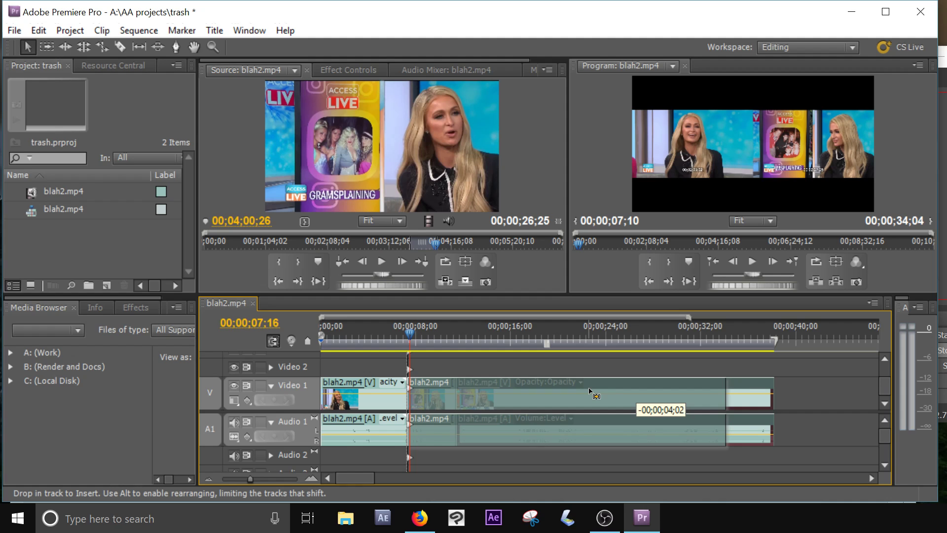
pyautogui.moveTo(590, 391); pyautogui.dragTo(589, 392)
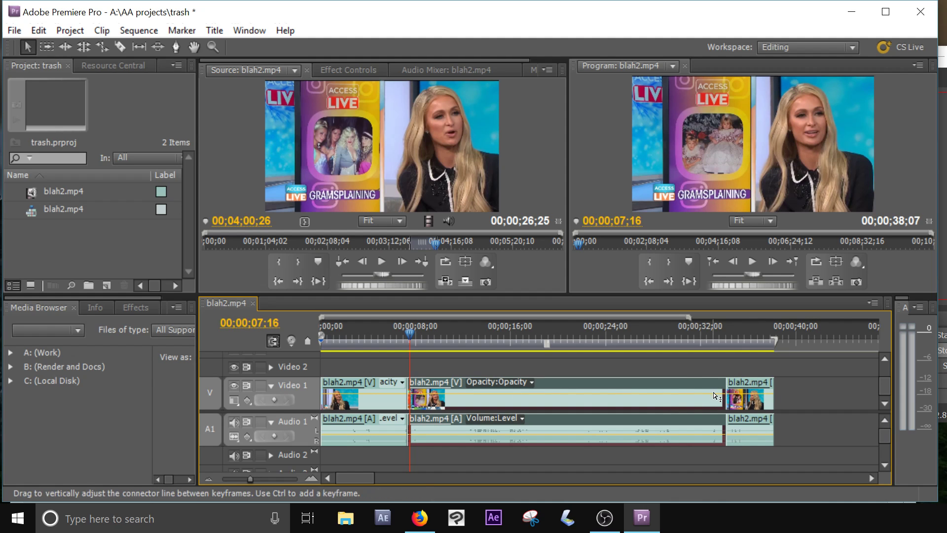
pyautogui.hotkey('ctrl', 'z')
pyautogui.moveTo(625, 381); pyautogui.dragTo(576, 391)
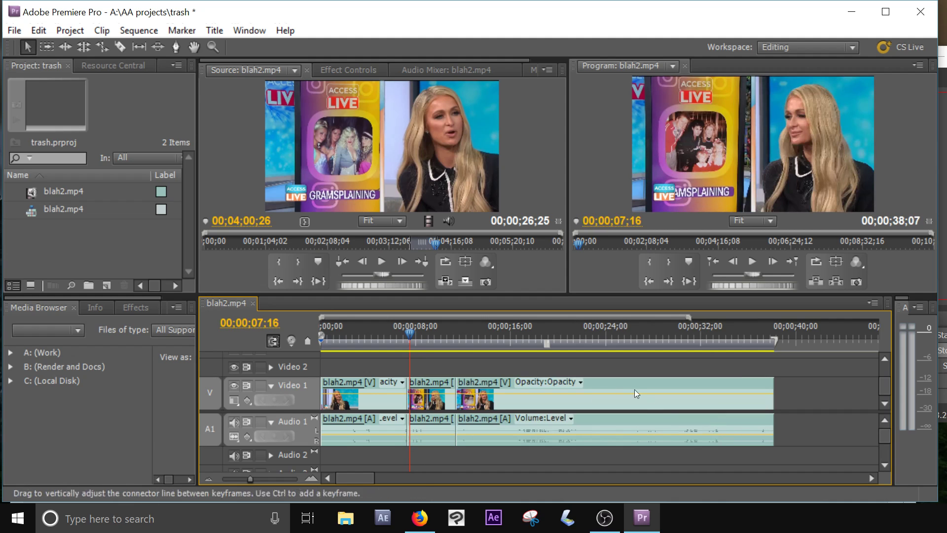
# Move the playhead past the start of the third clip to the wide studio shot at 00;00;16;28.
pyautogui.click(458, 329)
pyautogui.moveTo(457, 327); pyautogui.dragTo(458, 331)
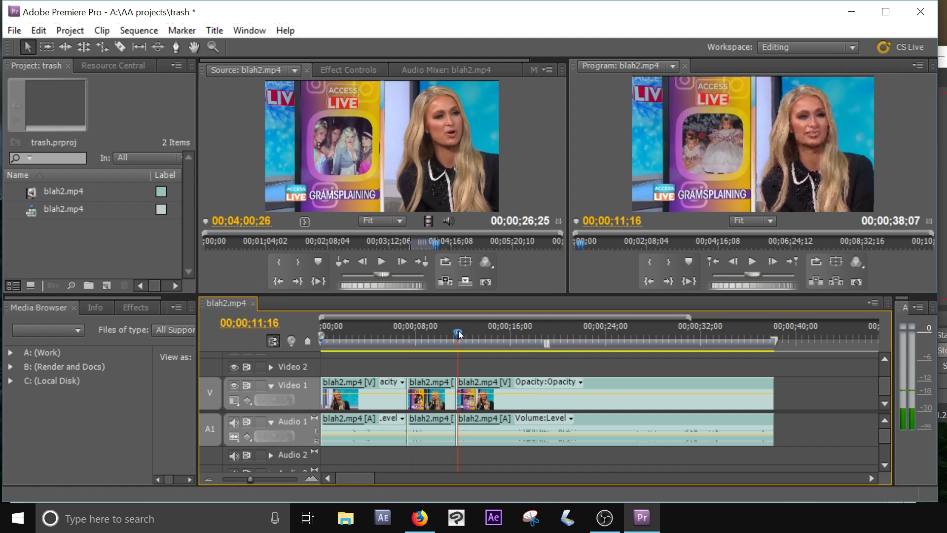
pyautogui.click(521, 333)
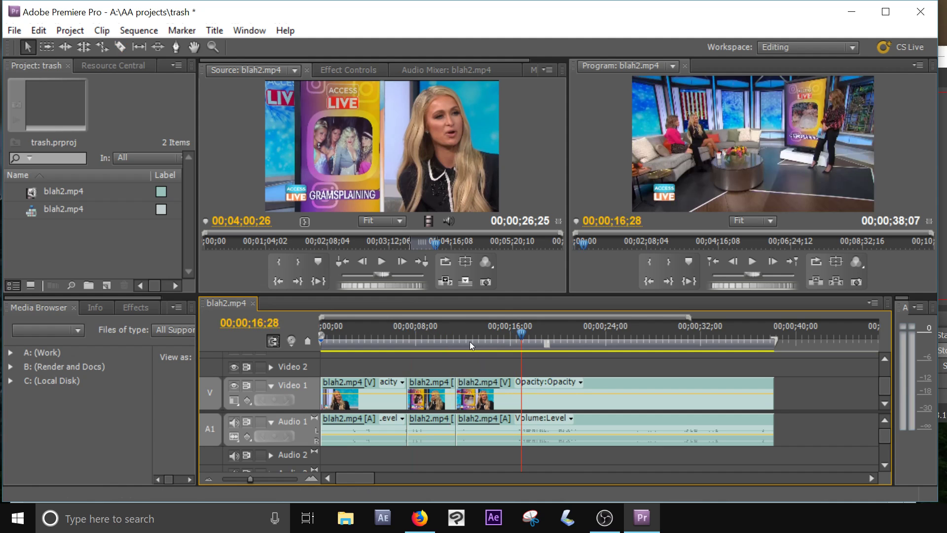
# Split the third clip with the Razor tool at 00;00;18;26 and 00;00;22;11, and return to the Selection tool.
pyautogui.moveTo(773, 390)
pyautogui.mouseDown()
pyautogui.moveTo(638, 389)
pyautogui.moveTo(773, 390)
pyautogui.mouseUp()
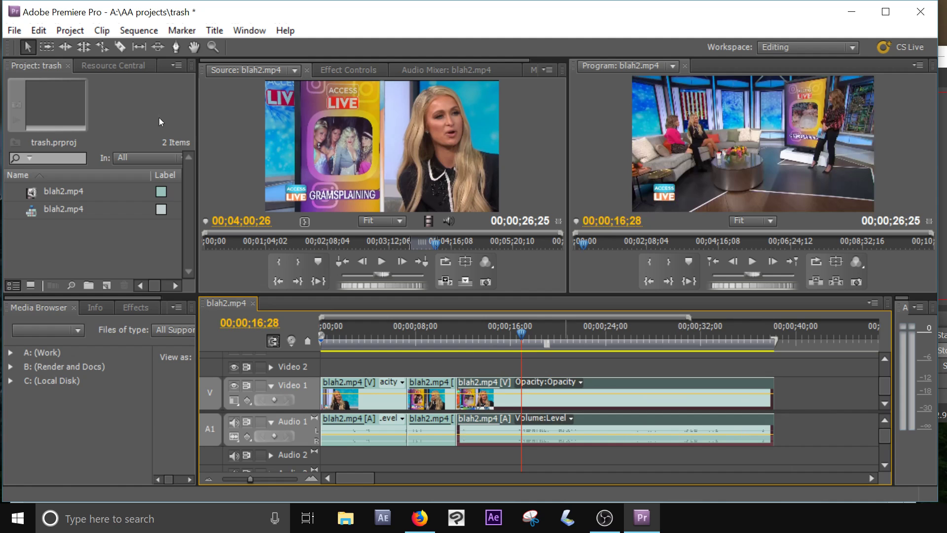
pyautogui.click(121, 46)
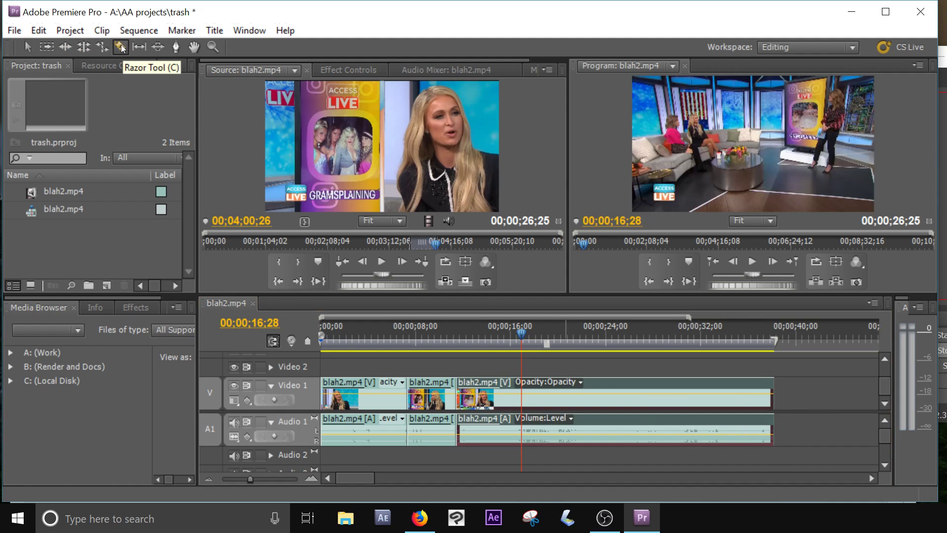
pyautogui.moveTo(521, 336); pyautogui.dragTo(545, 343)
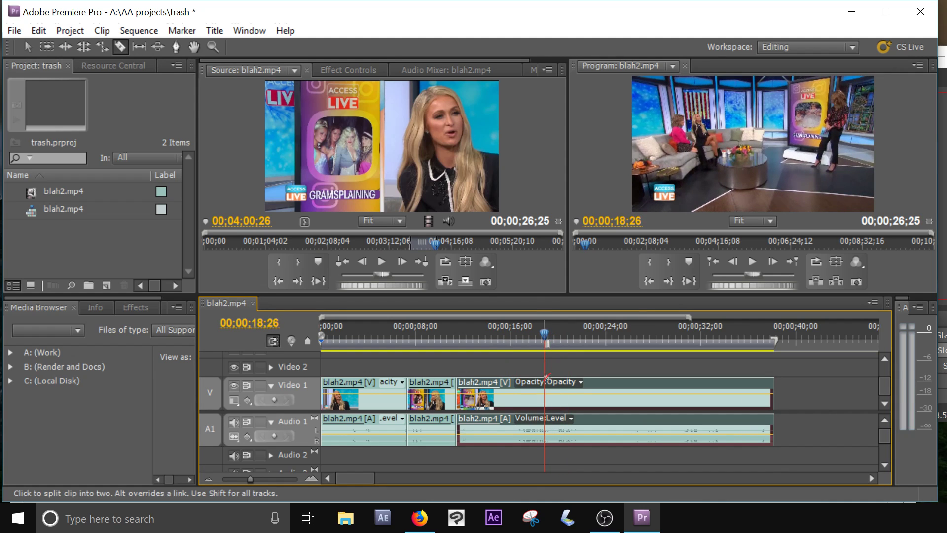
pyautogui.click(546, 385)
pyautogui.moveTo(572, 342); pyautogui.dragTo(590, 342)
pyautogui.click(590, 388)
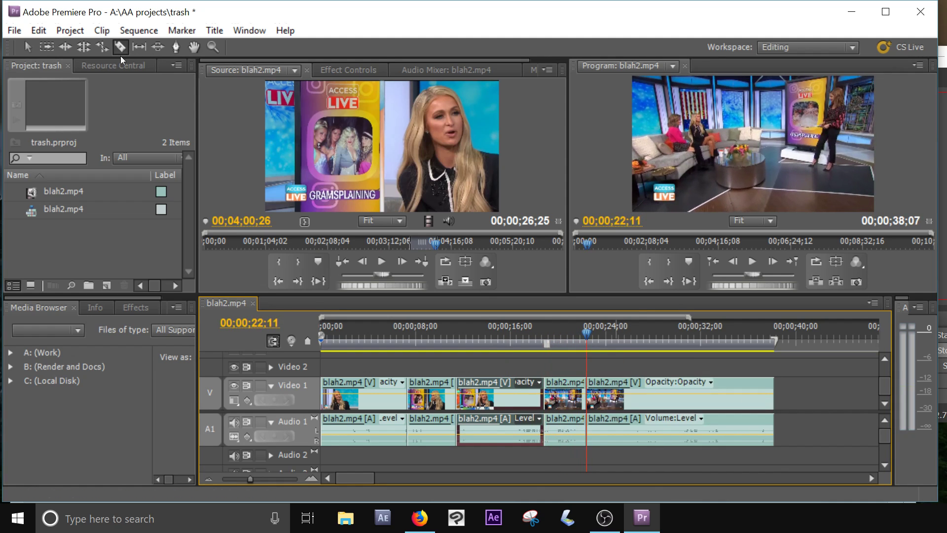
pyautogui.press('v')
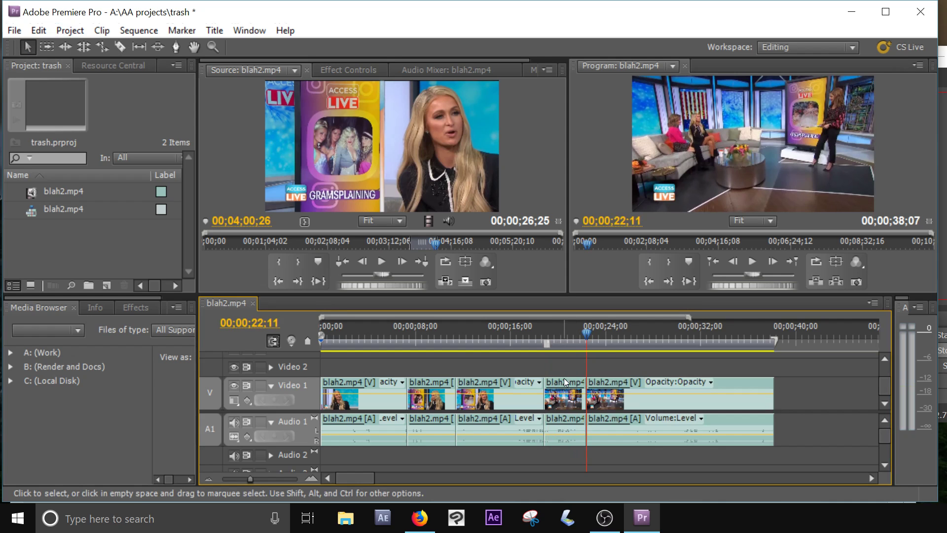
# Try deleting the piece between the two cuts and closing the gap it leaves, and undo both edits.
pyautogui.moveTo(568, 382)
pyautogui.mouseDown()
pyautogui.moveTo(811, 413)
pyautogui.moveTo(566, 387)
pyautogui.mouseUp()
pyautogui.rightClick(565, 384)
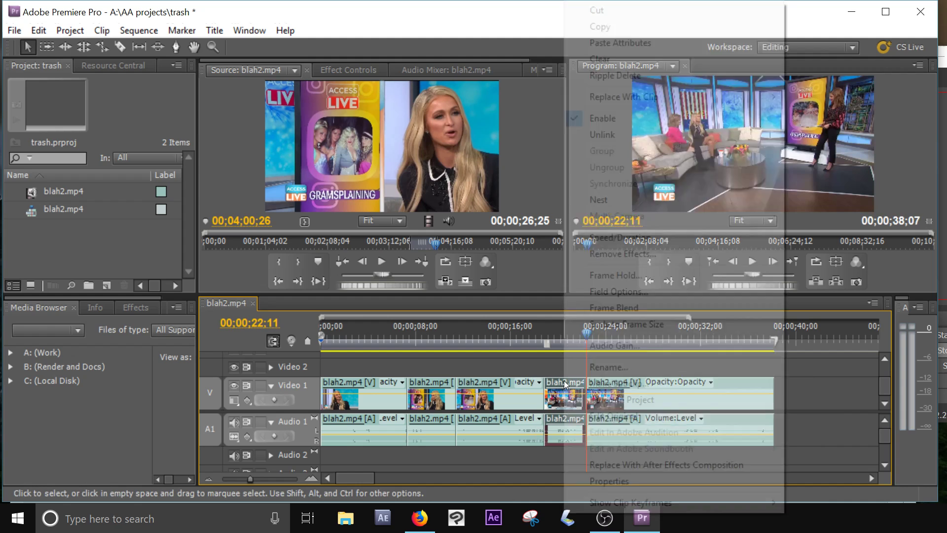
pyautogui.click(542, 369)
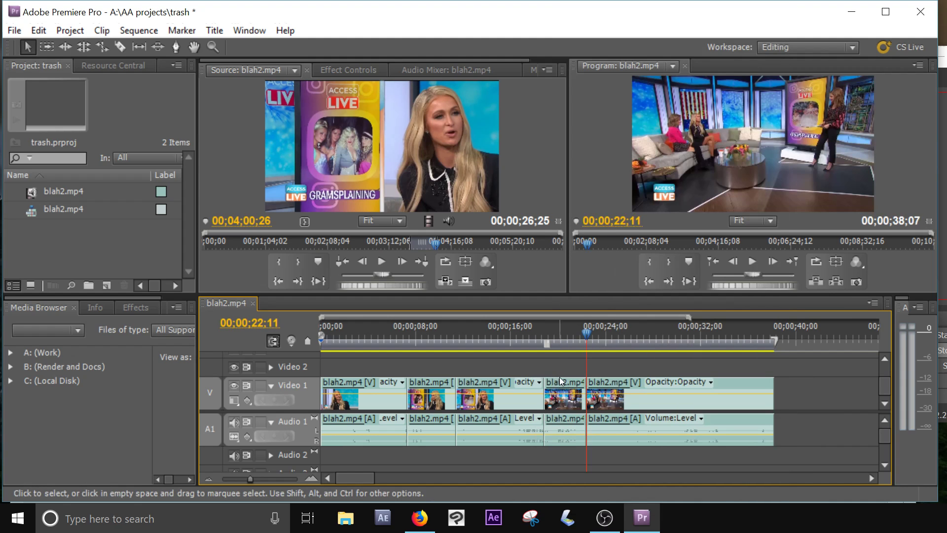
pyautogui.press('Delete')
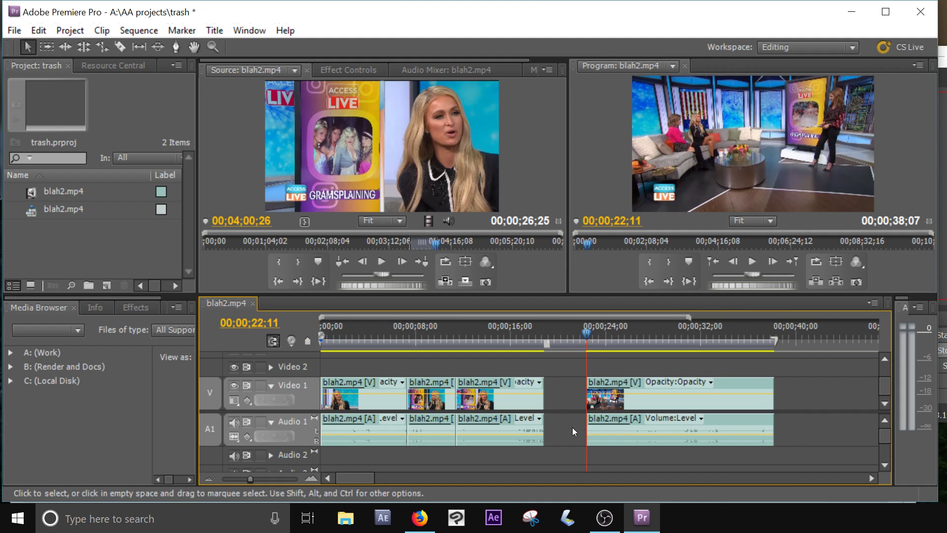
pyautogui.rightClick(560, 389)
pyautogui.click(575, 396)
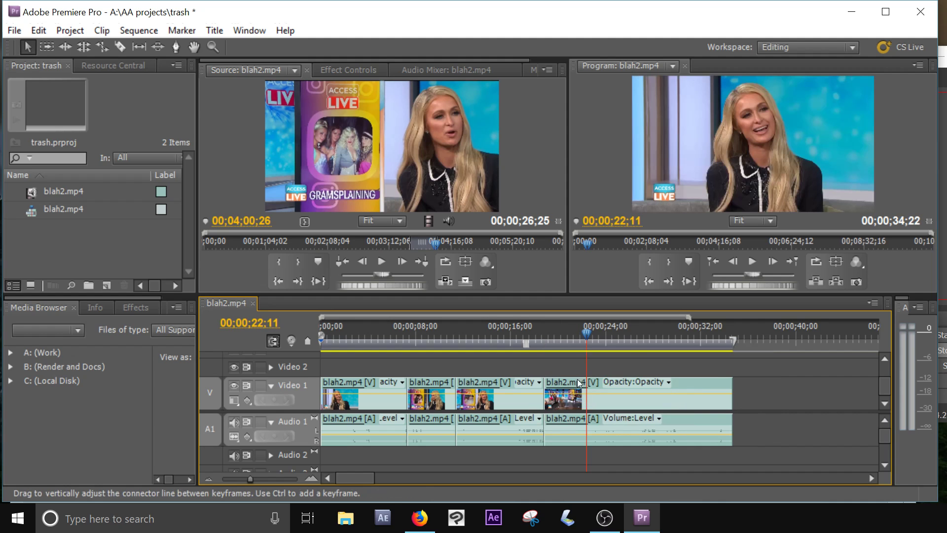
pyautogui.moveTo(574, 333); pyautogui.dragTo(551, 341)
pyautogui.hotkey('ctrl', 'z')
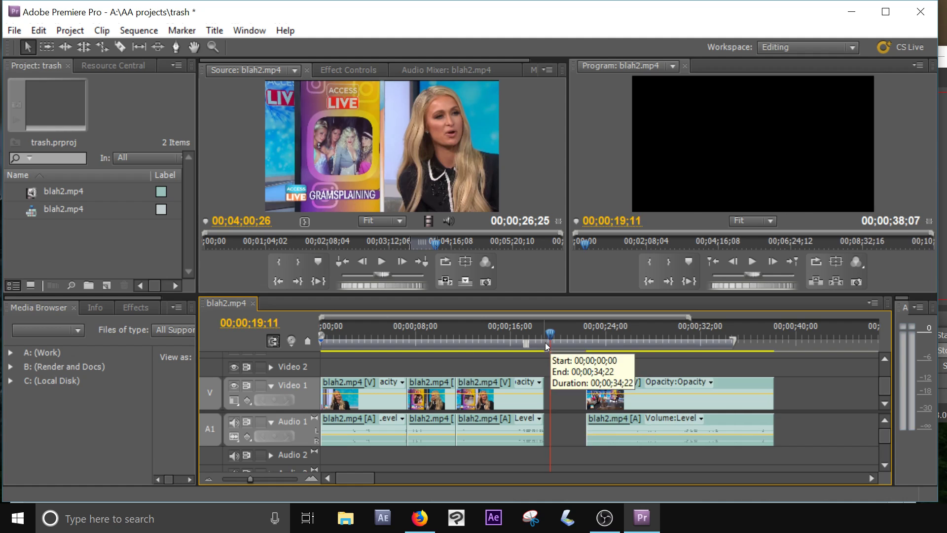
pyautogui.hotkey('ctrl', 'z')
# Try a Ripple Delete on the piece between the two cuts, check the join, and undo the deletion.
pyautogui.rightClick(565, 391)
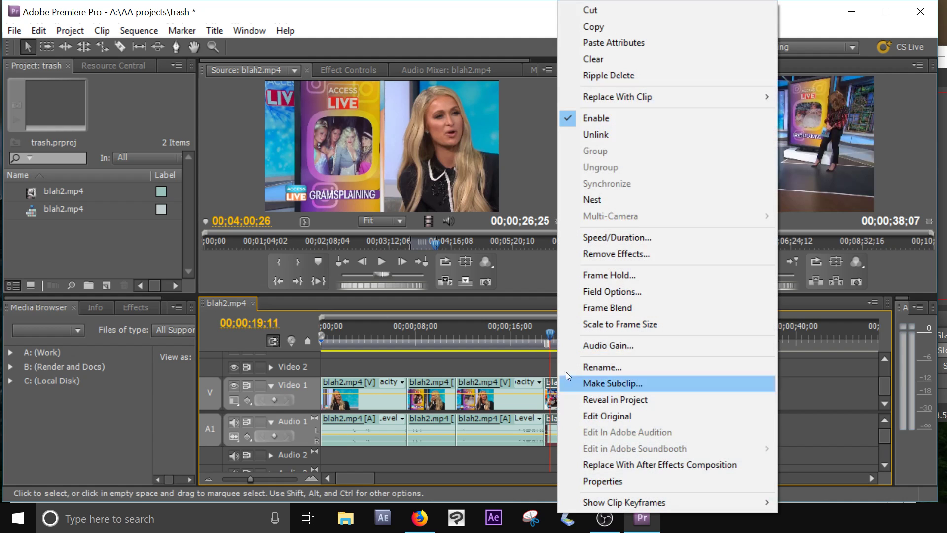
pyautogui.click(620, 76)
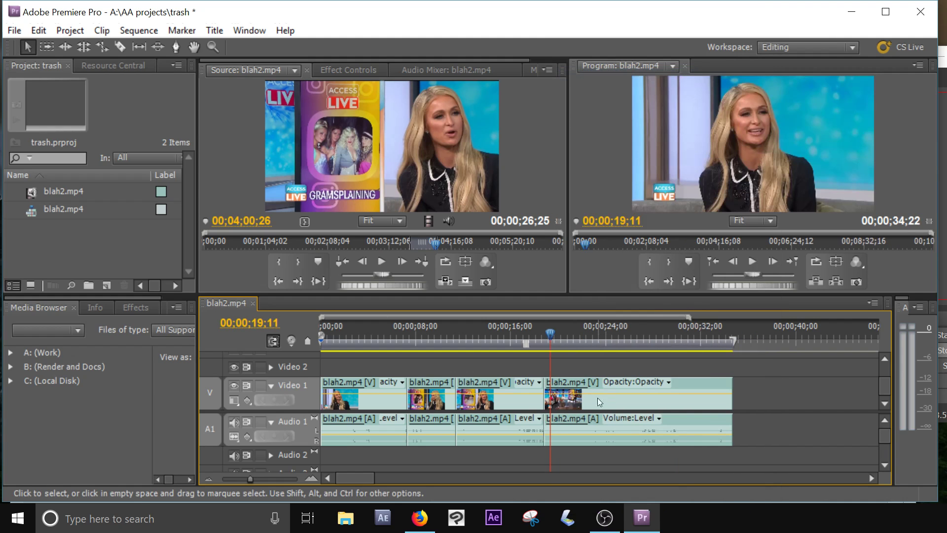
pyautogui.click(534, 340)
pyautogui.moveTo(534, 341); pyautogui.dragTo(568, 352)
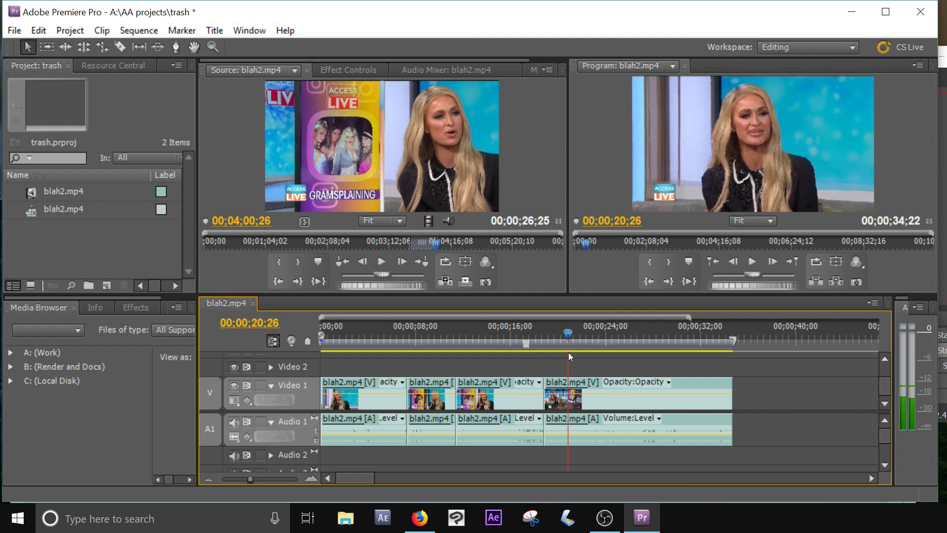
pyautogui.hotkey('ctrl', 'z')
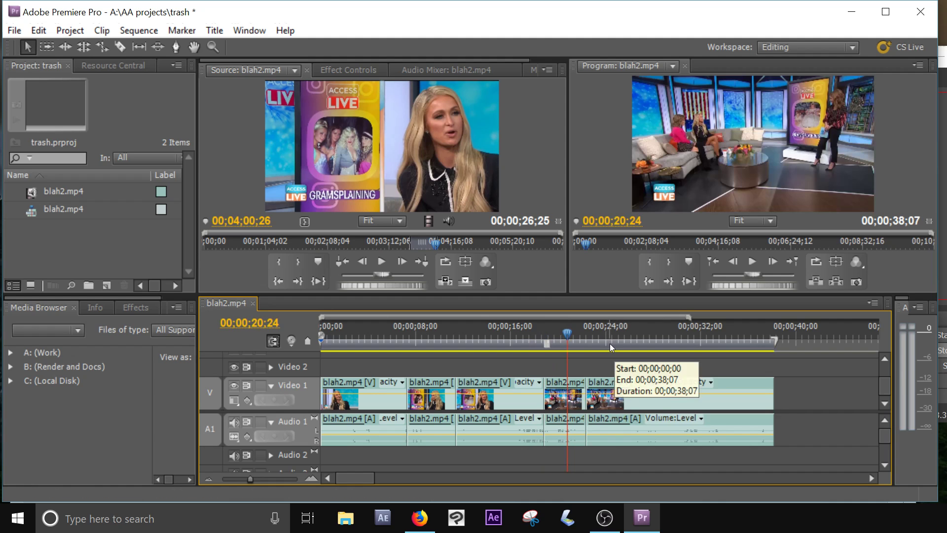
# Make the timeline area taller and delete the last clip, which starts at 00;00;22;11.
pyautogui.moveTo(635, 293); pyautogui.dragTo(636, 252)
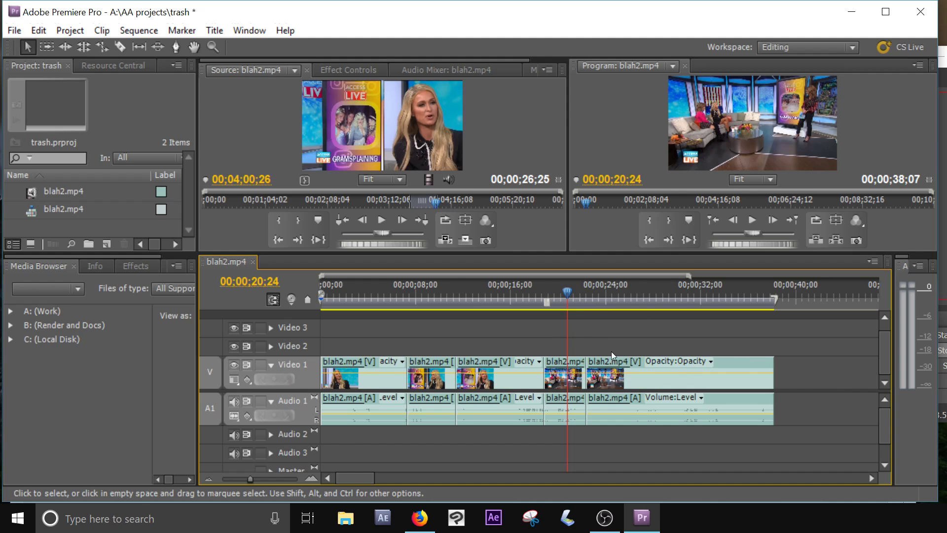
pyautogui.moveTo(634, 336); pyautogui.dragTo(694, 457)
pyautogui.click(648, 345)
pyautogui.click(753, 360)
pyautogui.press('Delete')
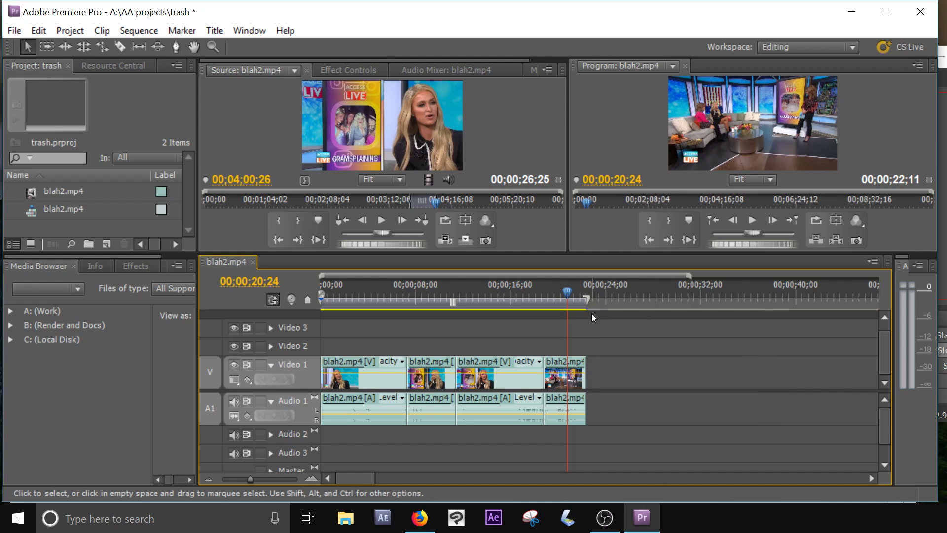
# Copy the short wide-shot clip at the sequence end and paste five copies back to back, starting at 00;00;22;11.
pyautogui.click(551, 360)
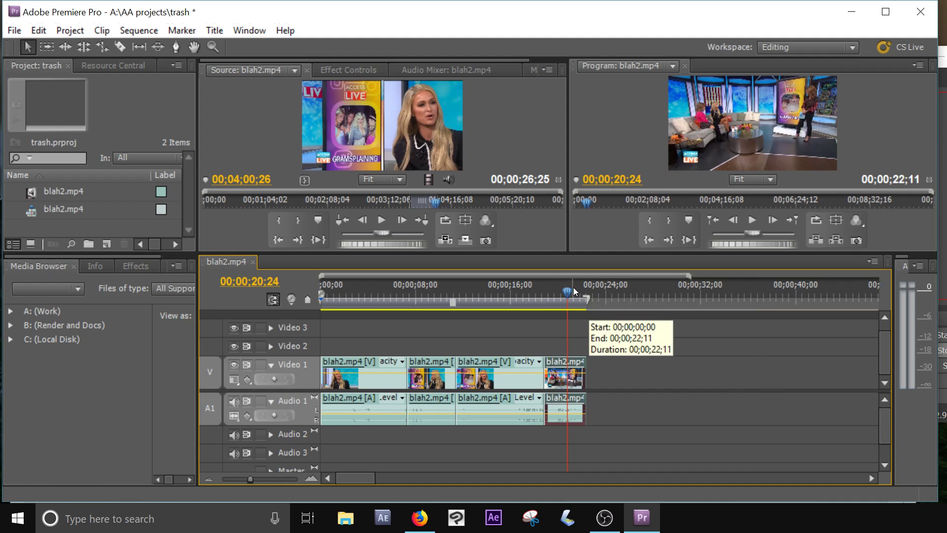
pyautogui.click(551, 298)
pyautogui.moveTo(555, 309)
pyautogui.mouseDown()
pyautogui.moveTo(573, 306)
pyautogui.moveTo(538, 319)
pyautogui.moveTo(570, 318)
pyautogui.moveTo(555, 321)
pyautogui.mouseUp()
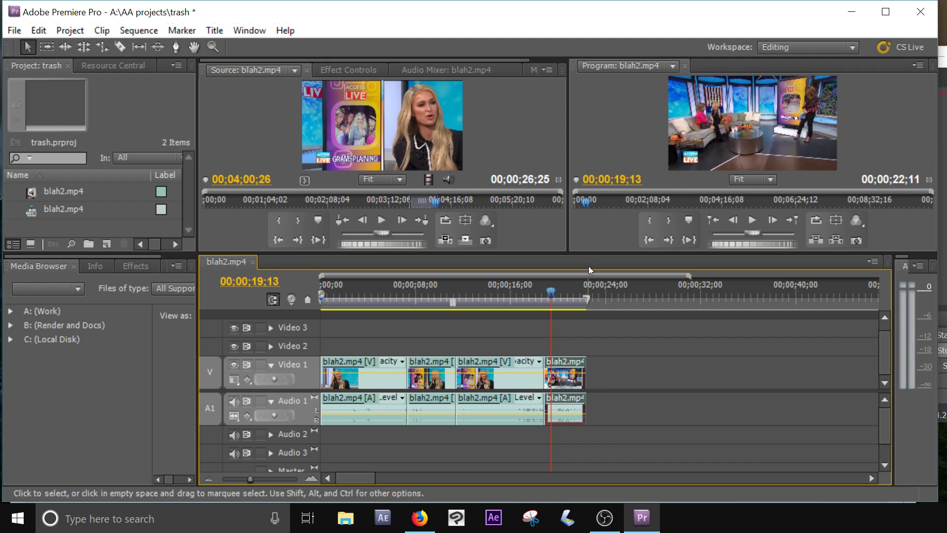
pyautogui.moveTo(550, 290); pyautogui.dragTo(579, 301)
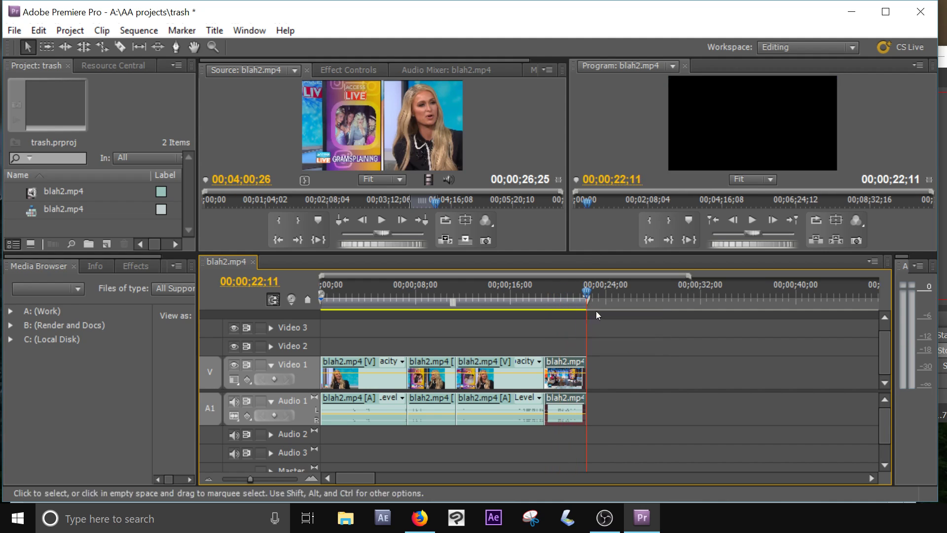
pyautogui.hotkey('ctrl', 'v')
pyautogui.hotkey('ctrl', 'v')
pyautogui.hotkey('ctrl', 'v')
pyautogui.hotkey('ctrl', 'v')
pyautogui.hotkey('ctrl', 'v')
pyautogui.hotkey('ctrl', 'v')
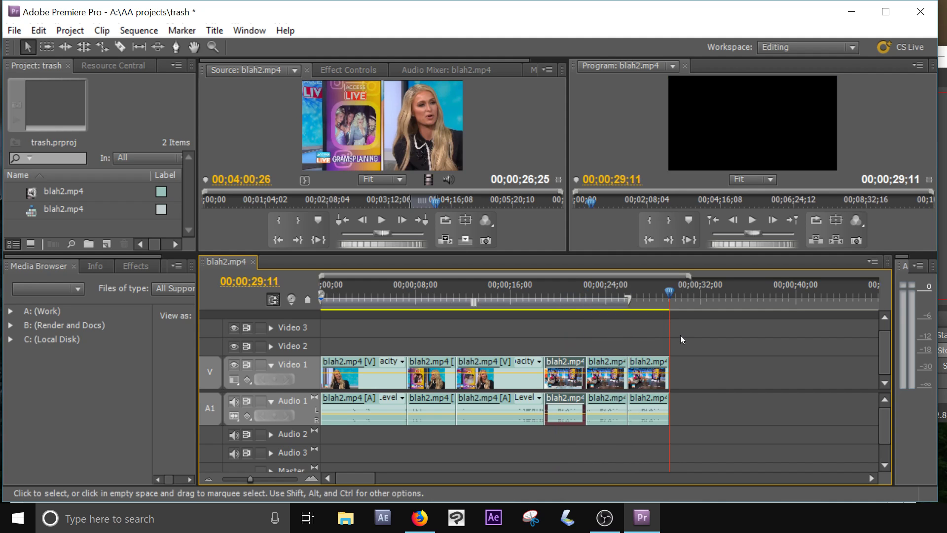
# Turn on Reverse Speed at 100% for the first pasted copy, directly after the original short wide-shot clip.
pyautogui.moveTo(571, 300); pyautogui.dragTo(572, 341)
pyautogui.moveTo(569, 291); pyautogui.dragTo(583, 305)
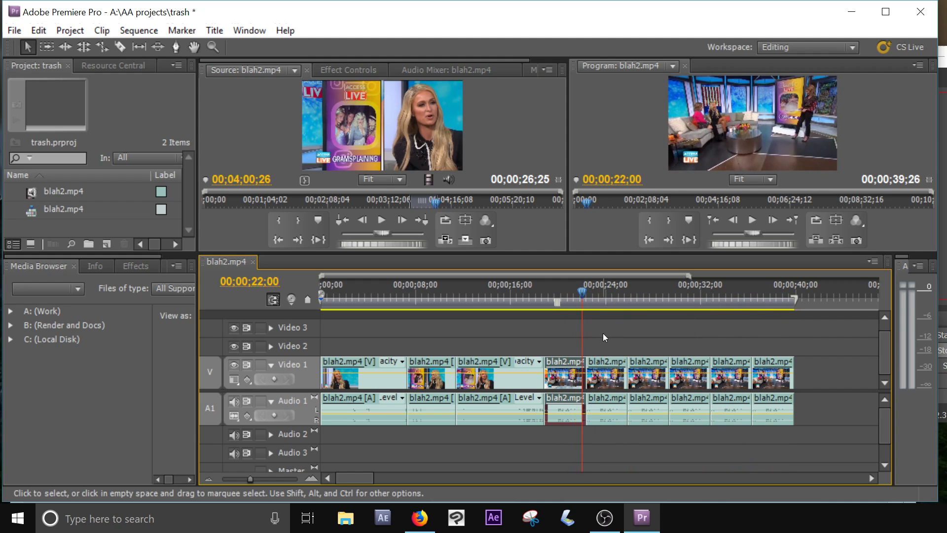
pyautogui.click(615, 360)
pyautogui.rightClick(615, 357)
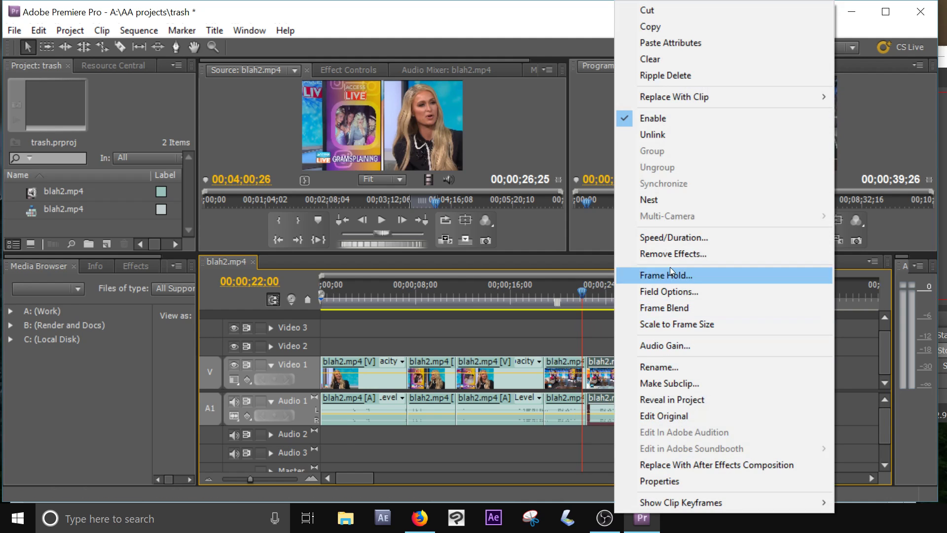
pyautogui.click(603, 319)
pyautogui.click(610, 361)
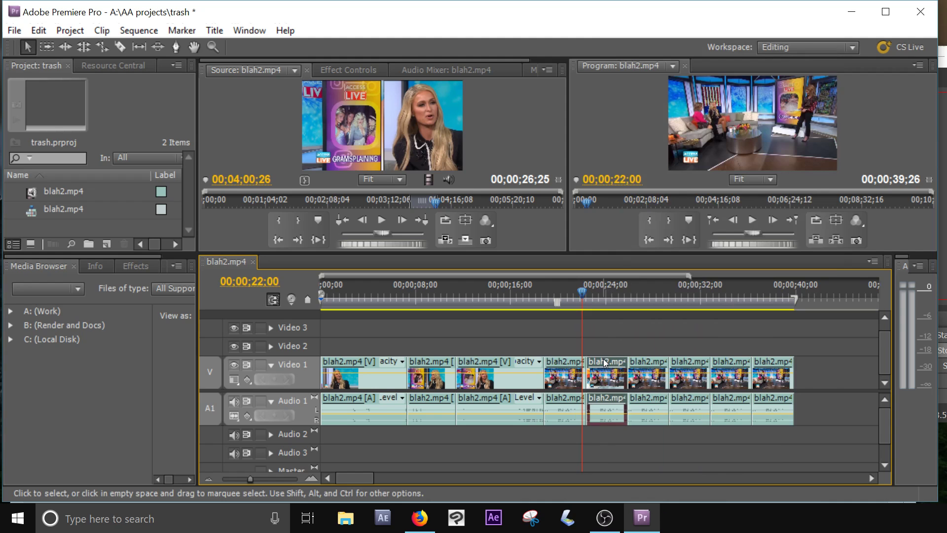
pyautogui.rightClick(605, 369)
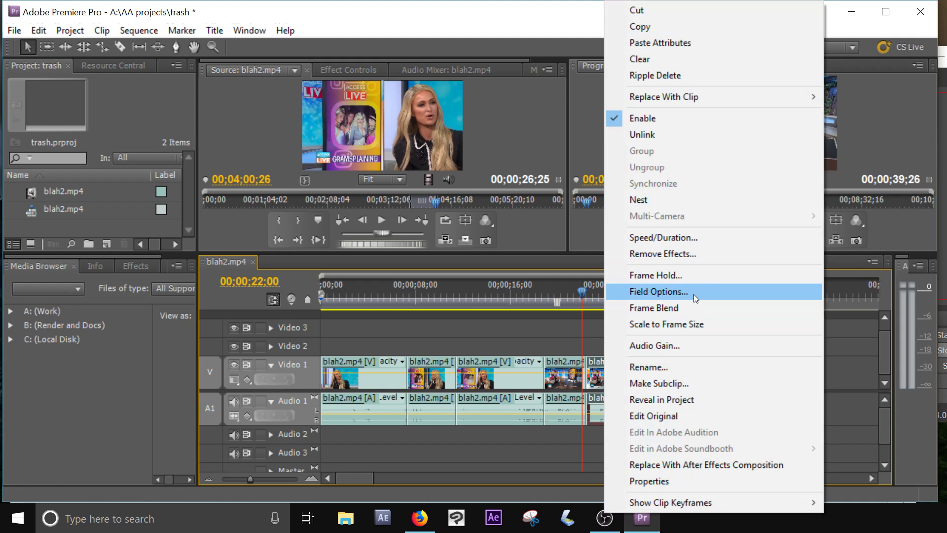
pyautogui.click(660, 237)
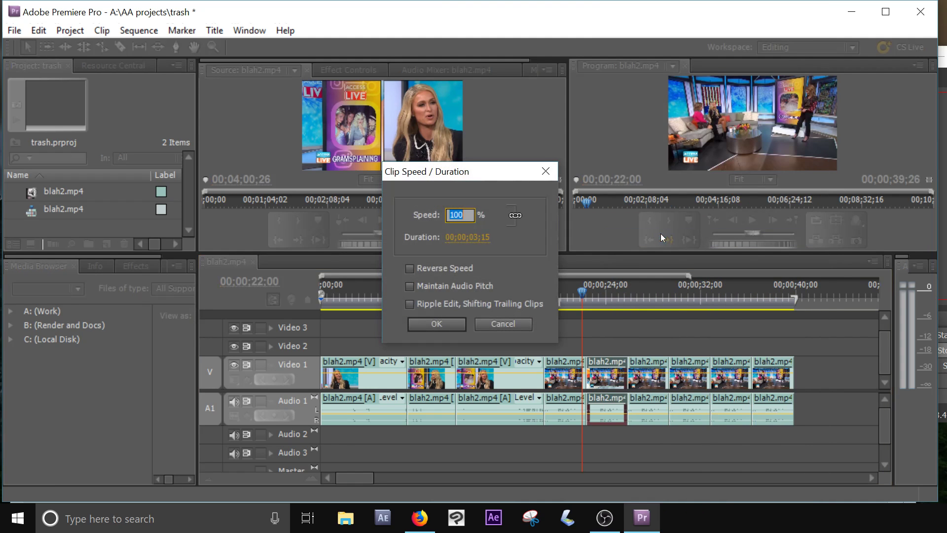
pyautogui.click(409, 268)
pyautogui.click(414, 324)
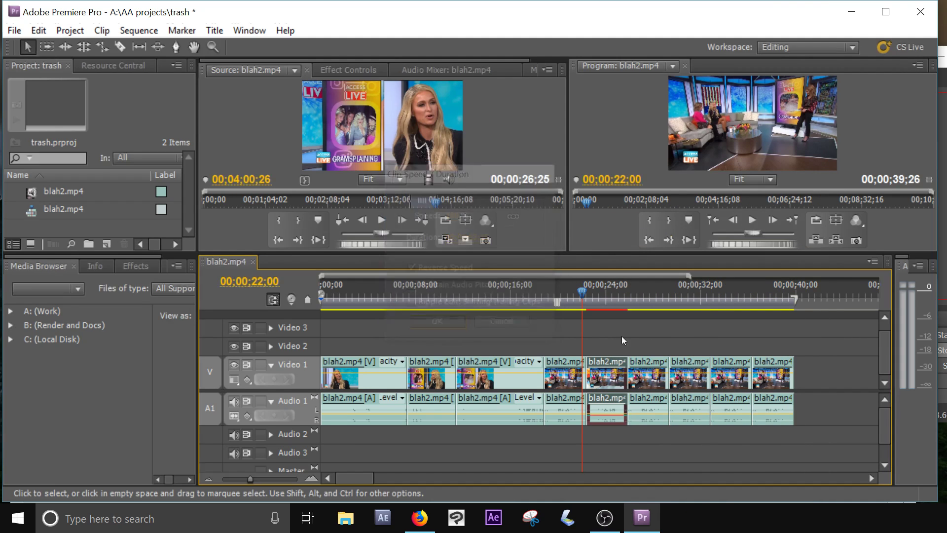
# Reverse the speed of the third pasted copy of the wide shot, keeping it at 100%.
pyautogui.moveTo(568, 295); pyautogui.dragTo(653, 316)
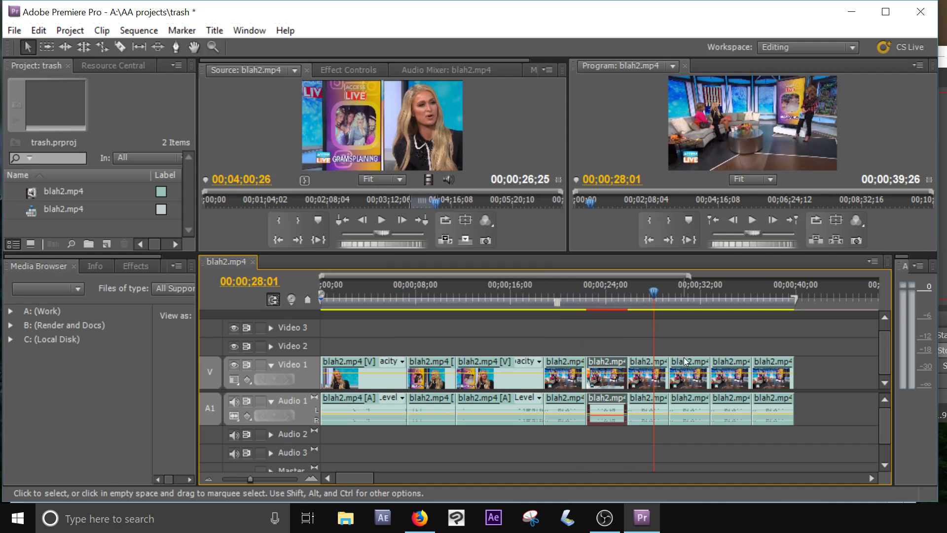
pyautogui.rightClick(686, 361)
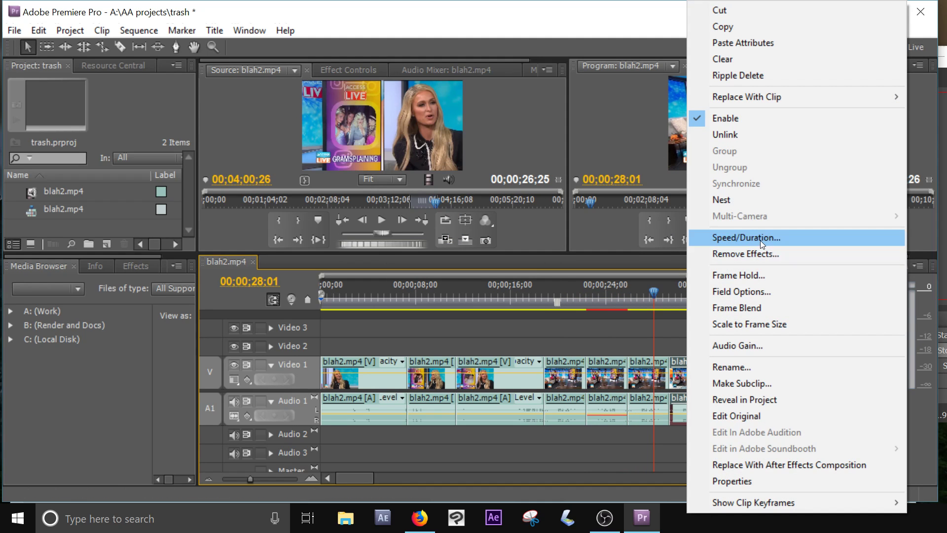
pyautogui.click(759, 239)
pyautogui.click(414, 269)
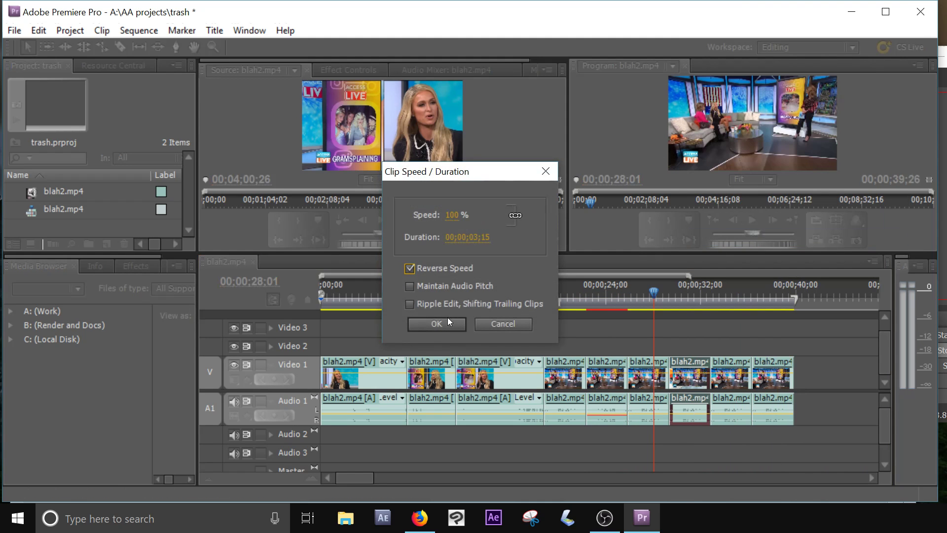
pyautogui.click(446, 324)
# Reverse the speed of the last clip in the sequence, the fifth pasted copy, keeping it at 100%.
pyautogui.moveTo(661, 291); pyautogui.dragTo(754, 306)
pyautogui.click(779, 365)
pyautogui.rightClick(780, 365)
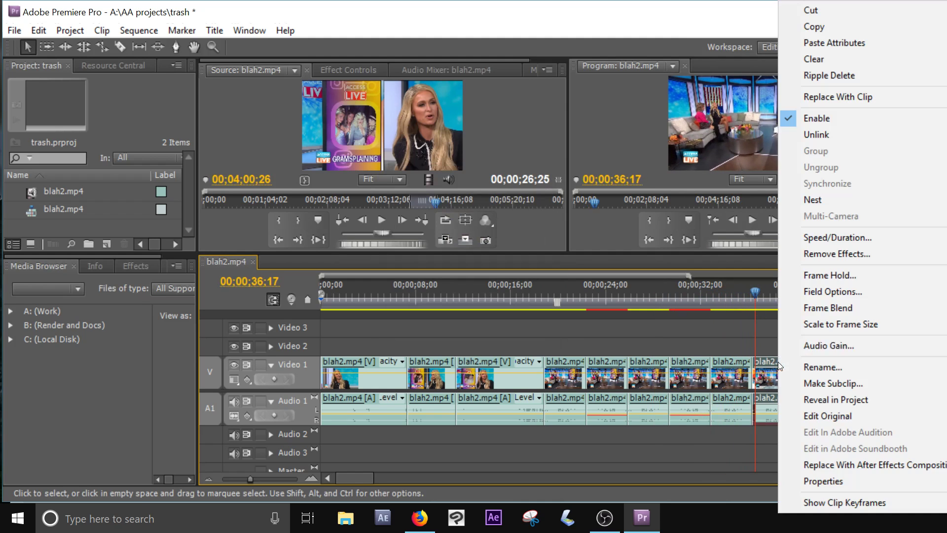
pyautogui.click(836, 241)
pyautogui.click(454, 268)
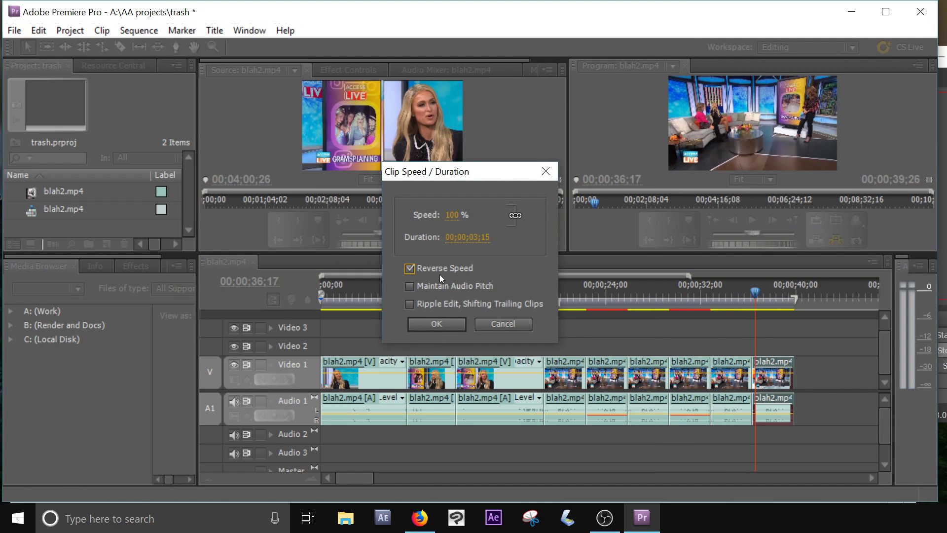
pyautogui.click(437, 323)
# Scrub over the alternating forward and reversed clips, and play the sequence from 00;00;21;03 to review the motion.
pyautogui.click(719, 292)
pyautogui.moveTo(719, 292); pyautogui.dragTo(575, 320)
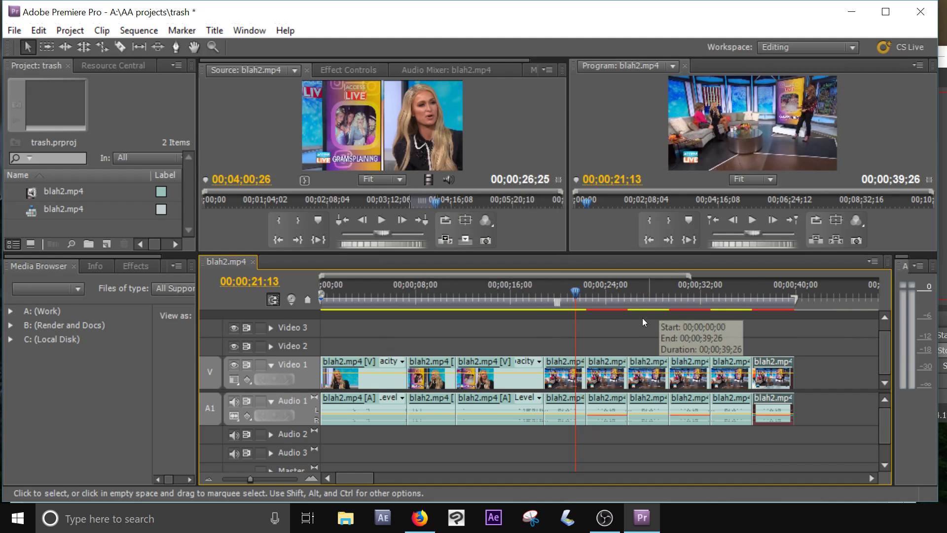
pyautogui.click(592, 291)
pyautogui.moveTo(590, 291); pyautogui.dragTo(611, 297)
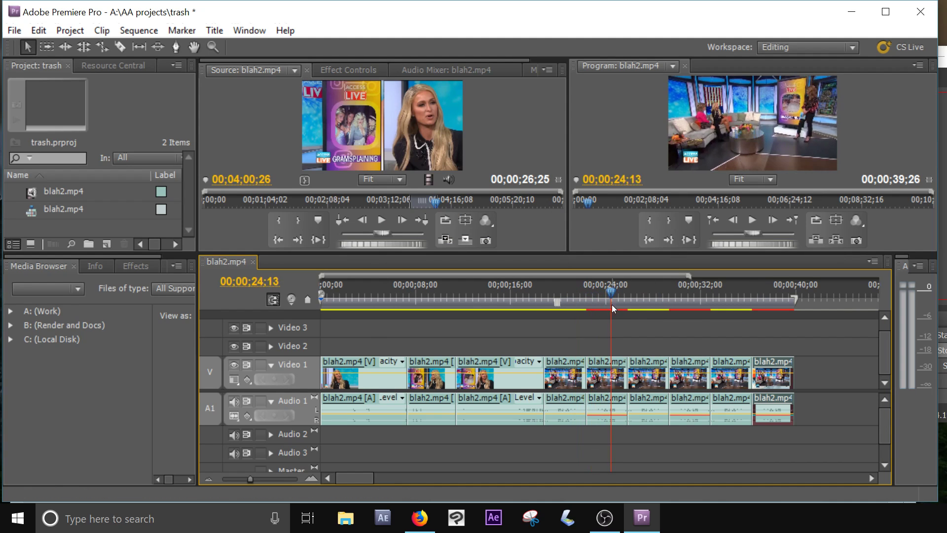
pyautogui.click(585, 294)
pyautogui.click(571, 302)
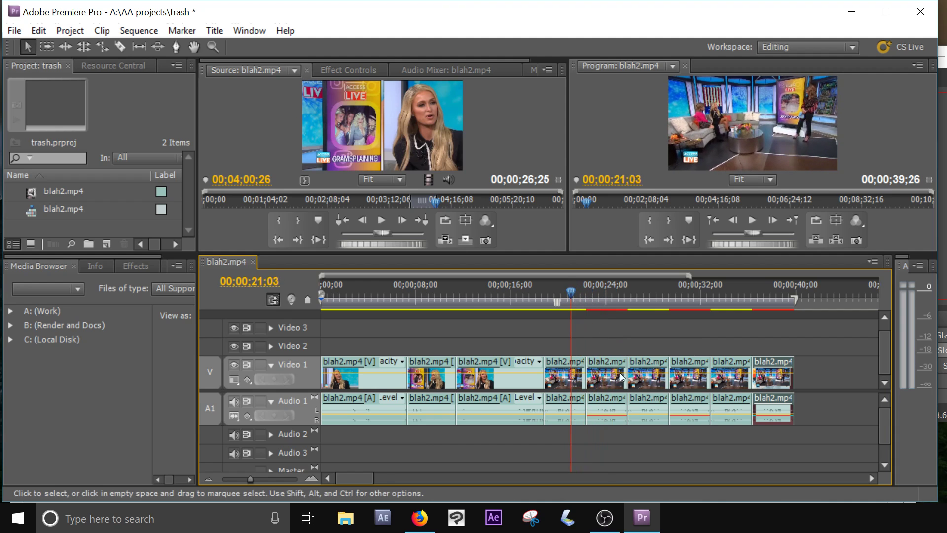
pyautogui.press('Return')
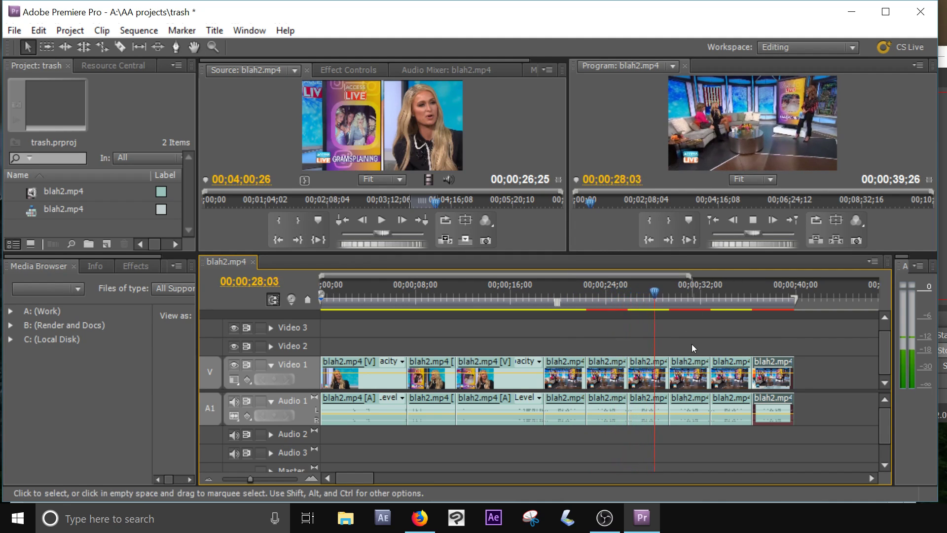
# Limit the work area to 00;00;22;11 through 00;00;30;19 over the wide-shot copies and render the effects in the work area.
pyautogui.click(665, 292)
pyautogui.moveTo(665, 293); pyautogui.dragTo(667, 340)
pyautogui.moveTo(322, 301); pyautogui.dragTo(611, 325)
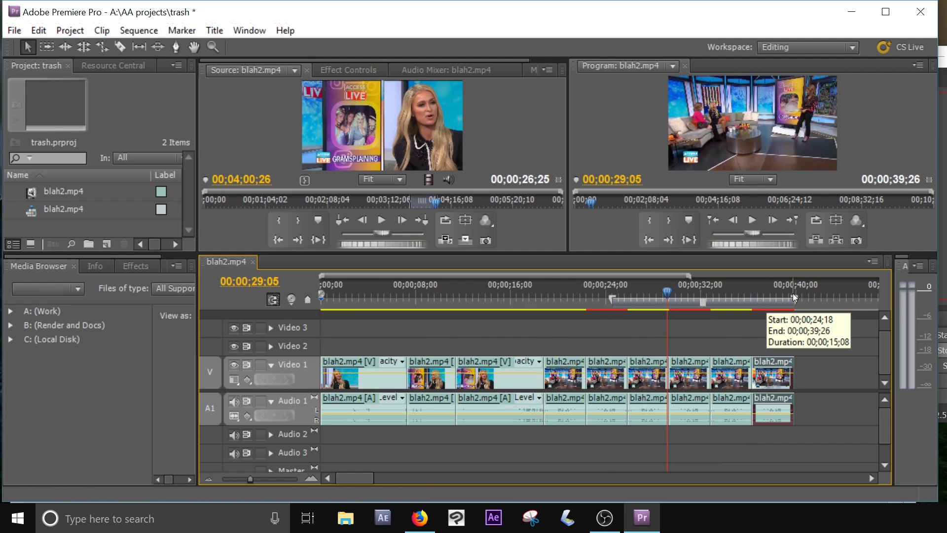
pyautogui.moveTo(794, 294); pyautogui.dragTo(631, 308)
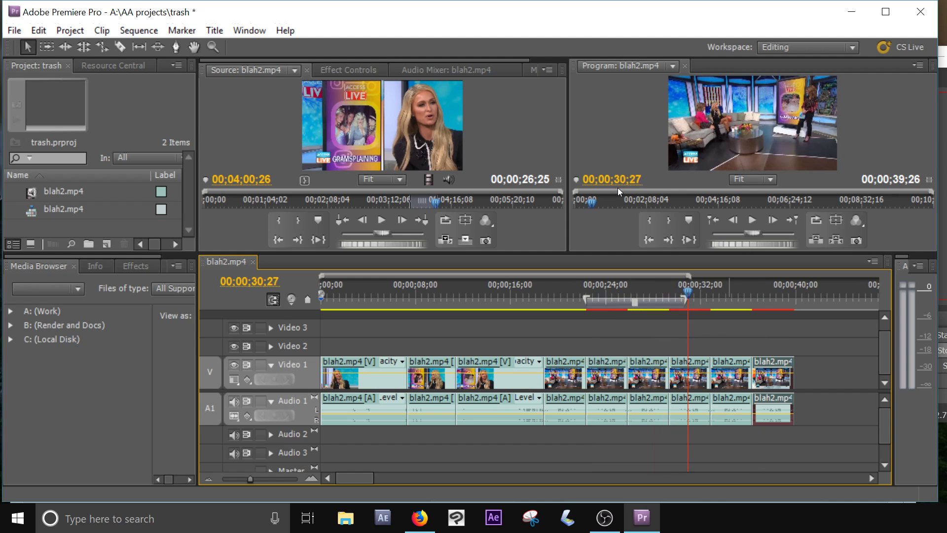
pyautogui.click(610, 292)
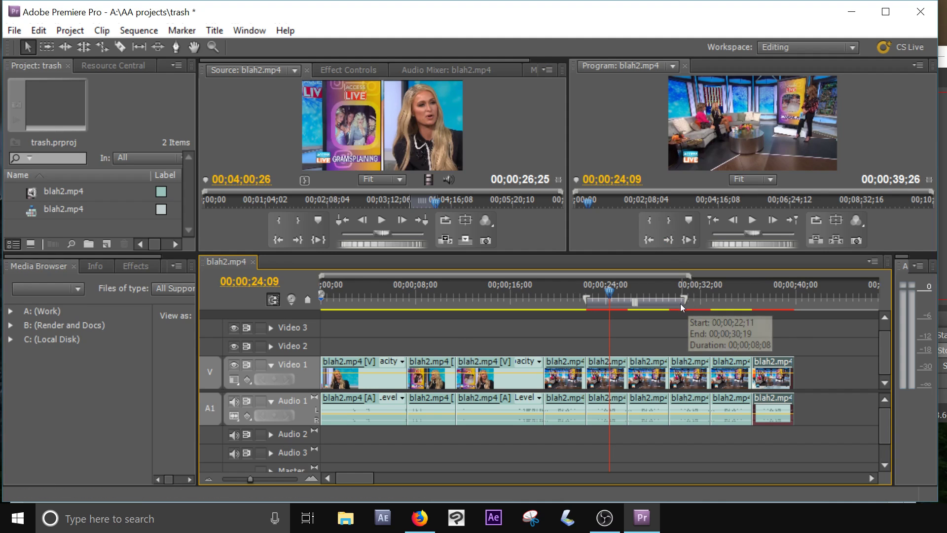
pyautogui.click(150, 32)
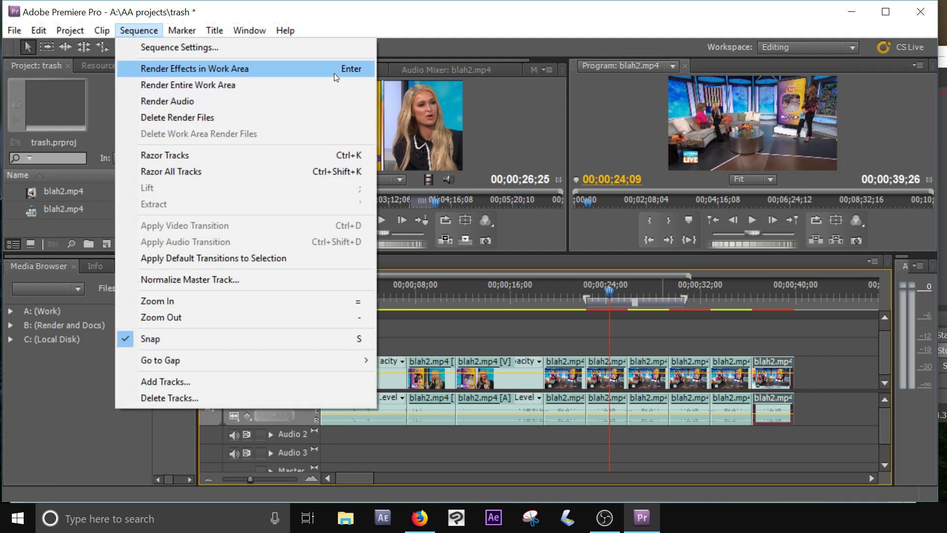
pyautogui.click(242, 68)
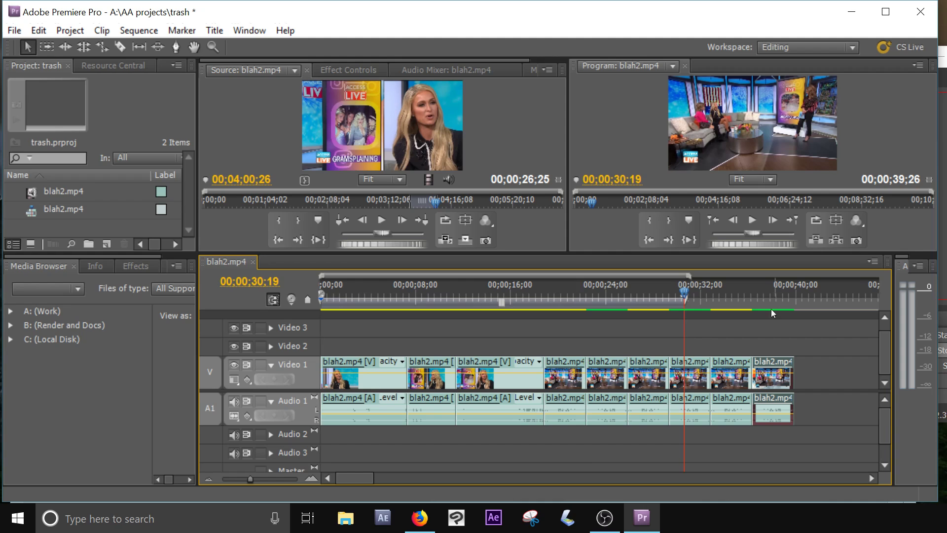
# Extend the work area's end past the last clip to 00;00;41;01 and scrub through the rendered forward and reversed clips.
pyautogui.click(691, 299)
pyautogui.moveTo(691, 302); pyautogui.dragTo(806, 299)
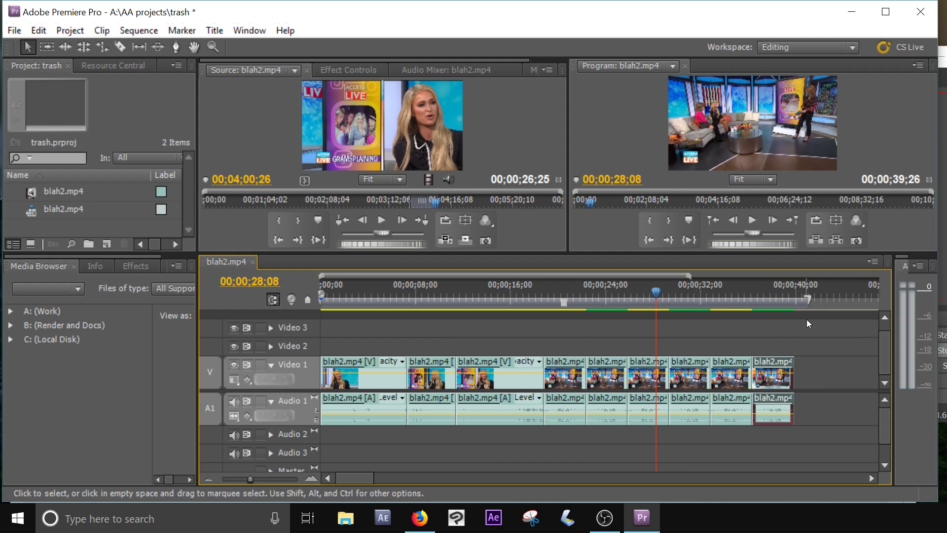
pyautogui.moveTo(654, 296)
pyautogui.mouseDown()
pyautogui.moveTo(584, 297)
pyautogui.moveTo(648, 300)
pyautogui.mouseUp()
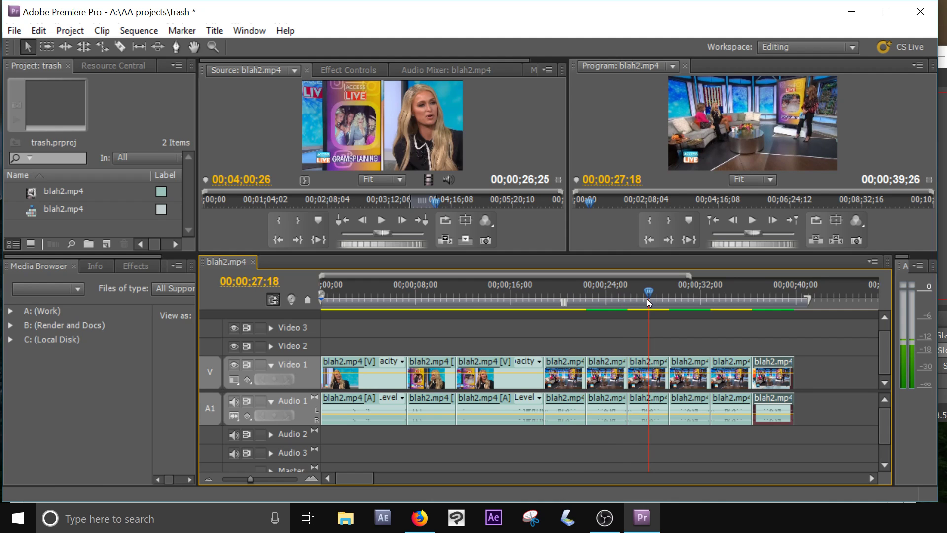
pyautogui.moveTo(647, 297); pyautogui.dragTo(666, 333)
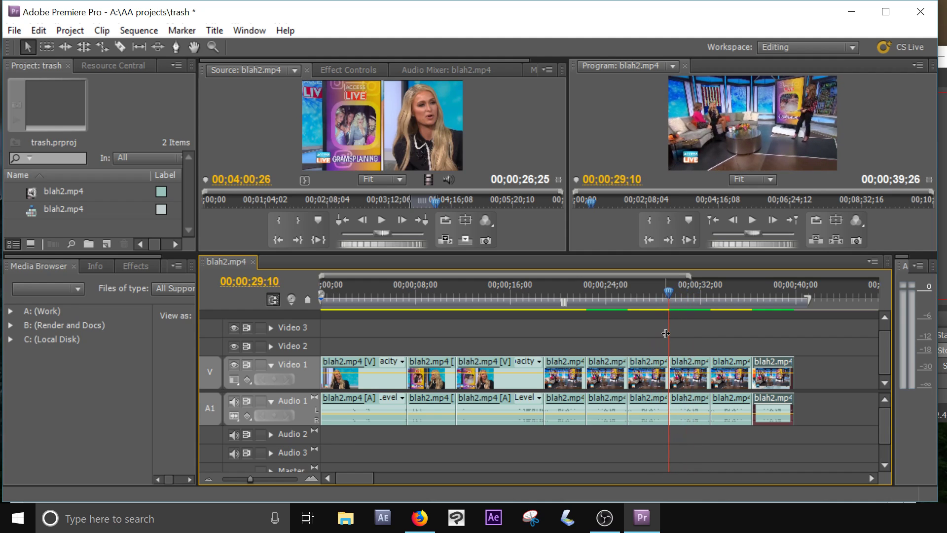
pyautogui.click(692, 295)
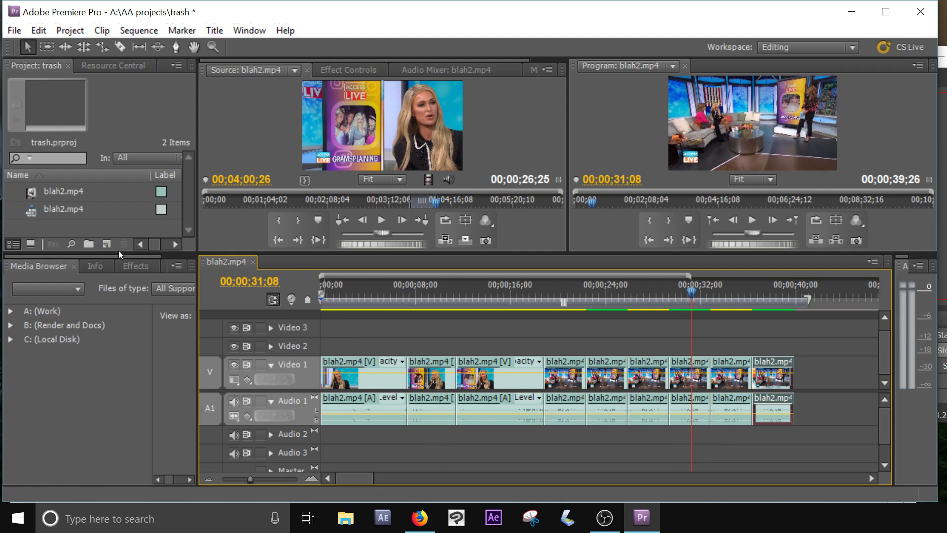
pyautogui.moveTo(119, 255); pyautogui.dragTo(122, 321)
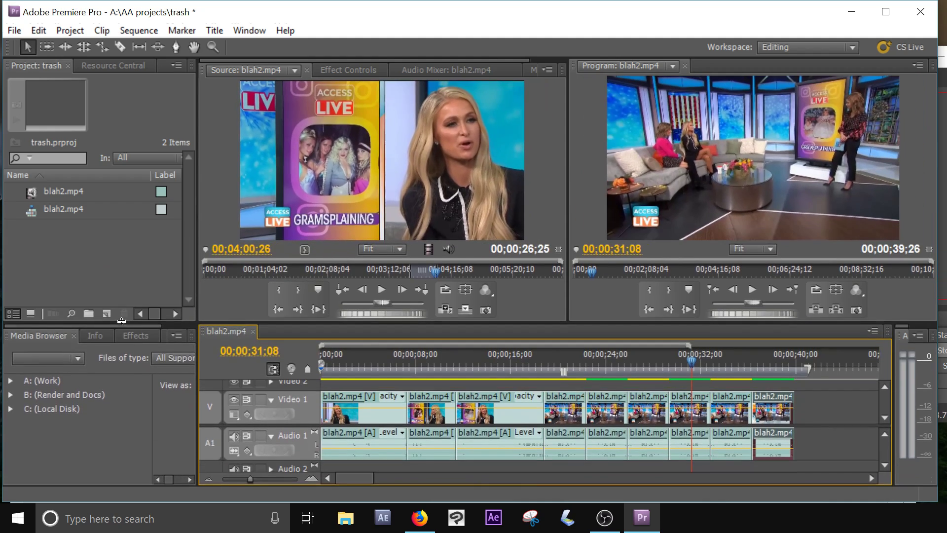
pyautogui.doubleClick(102, 244)
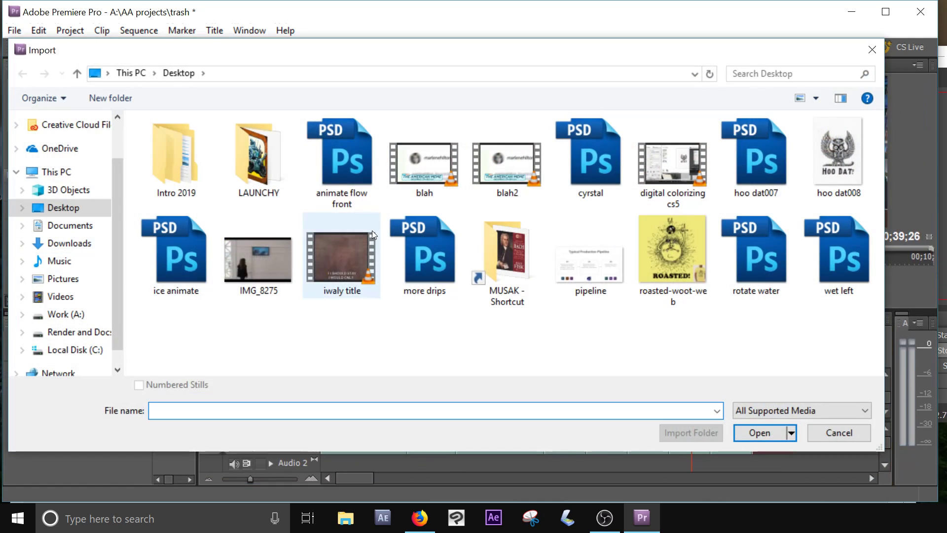
pyautogui.doubleClick(507, 271)
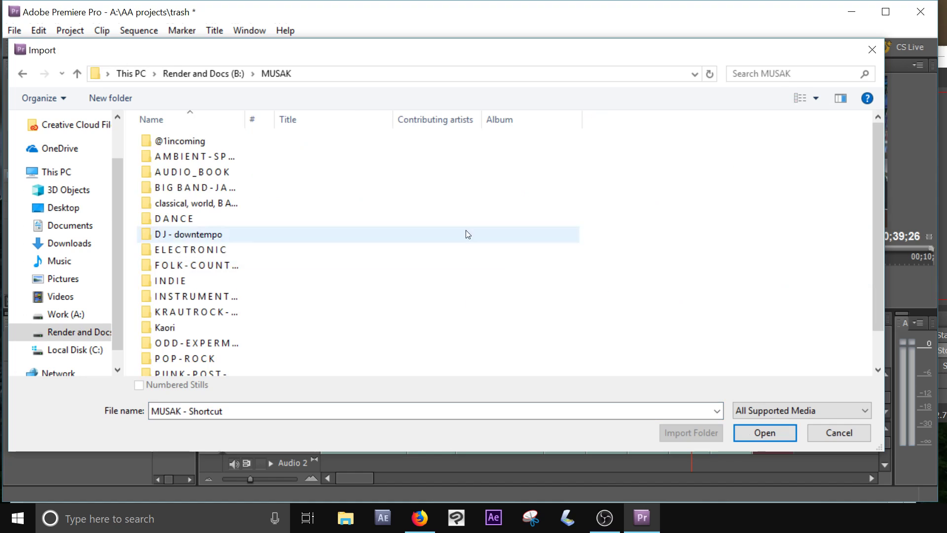
pyautogui.doubleClick(189, 141)
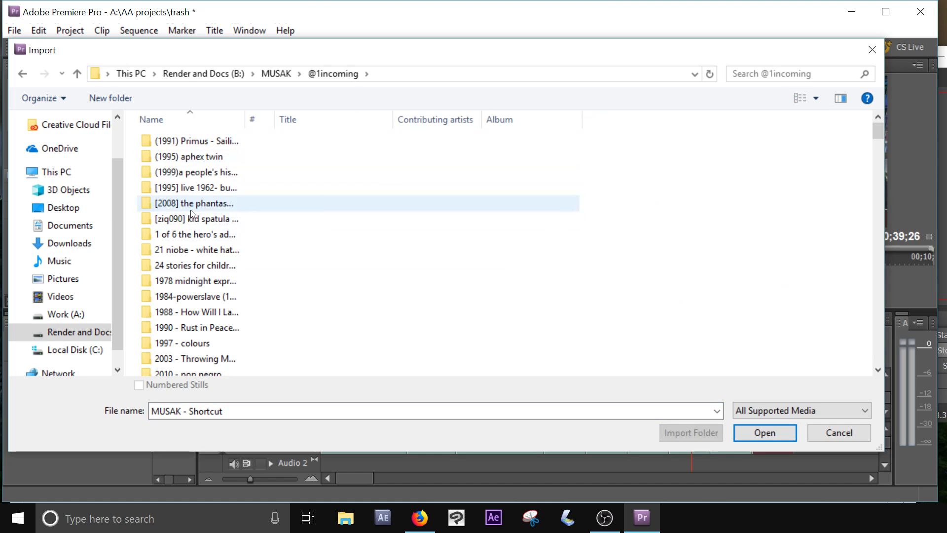
pyautogui.doubleClick(198, 281)
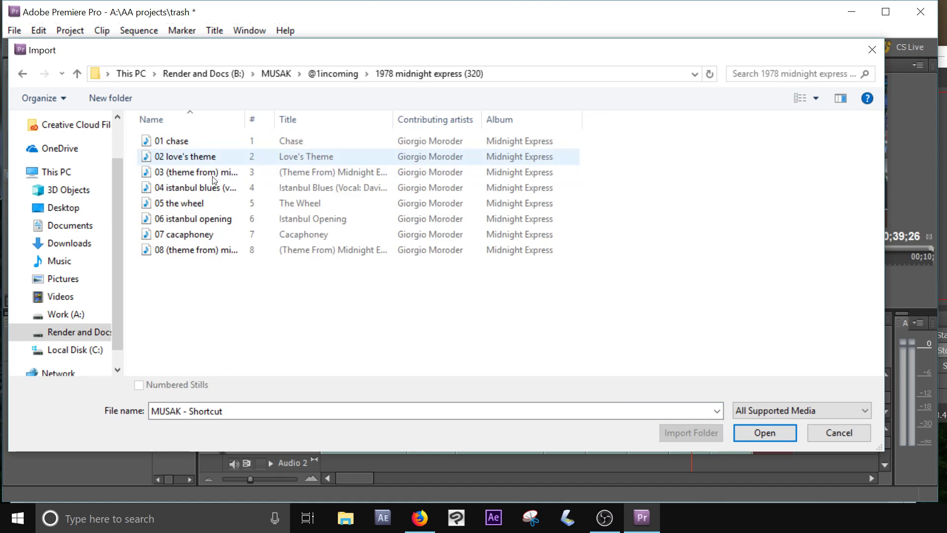
pyautogui.click(213, 173)
pyautogui.click(765, 432)
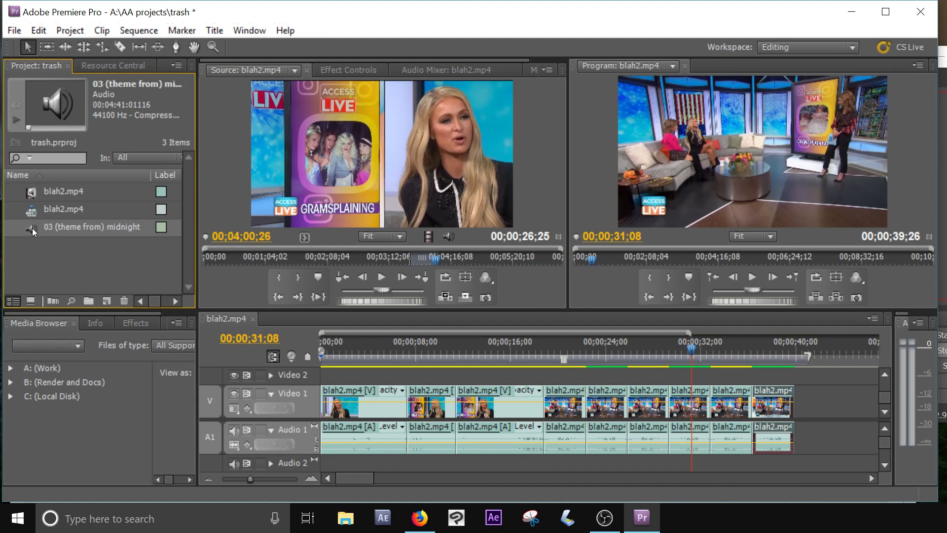
# Open the imported music for trimming and mark In at 00;00;48;04 and Out at 00;01;44;15.
pyautogui.doubleClick(31, 228)
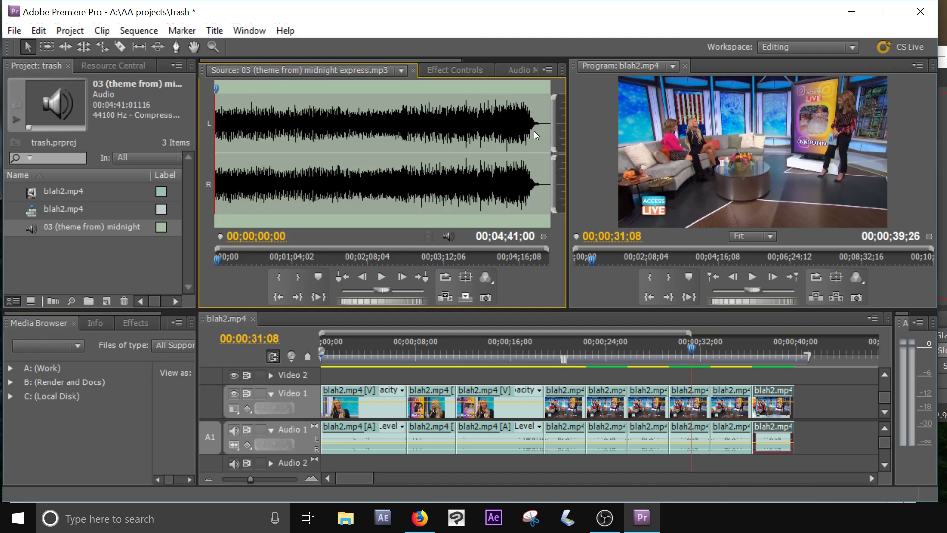
pyautogui.moveTo(235, 258); pyautogui.dragTo(275, 296)
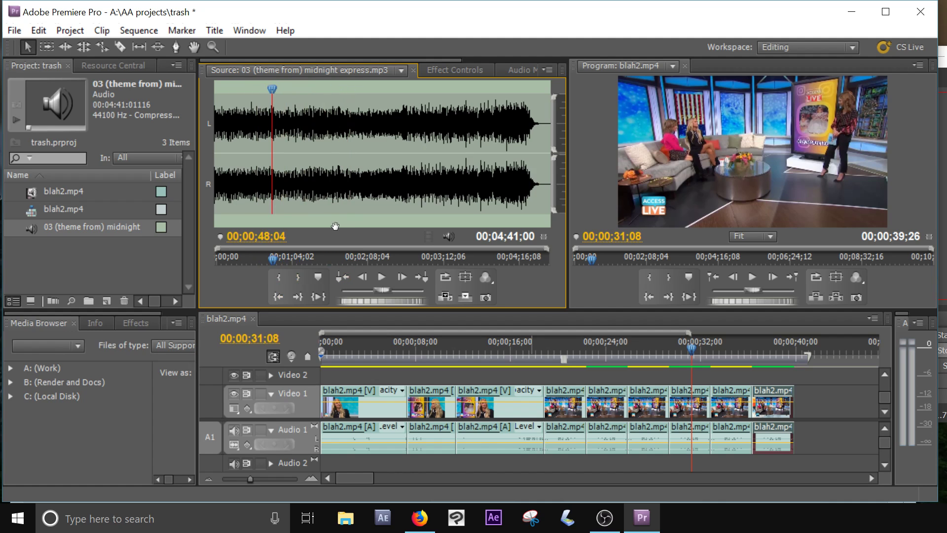
pyautogui.moveTo(386, 312); pyautogui.dragTo(386, 241)
pyautogui.click(283, 206)
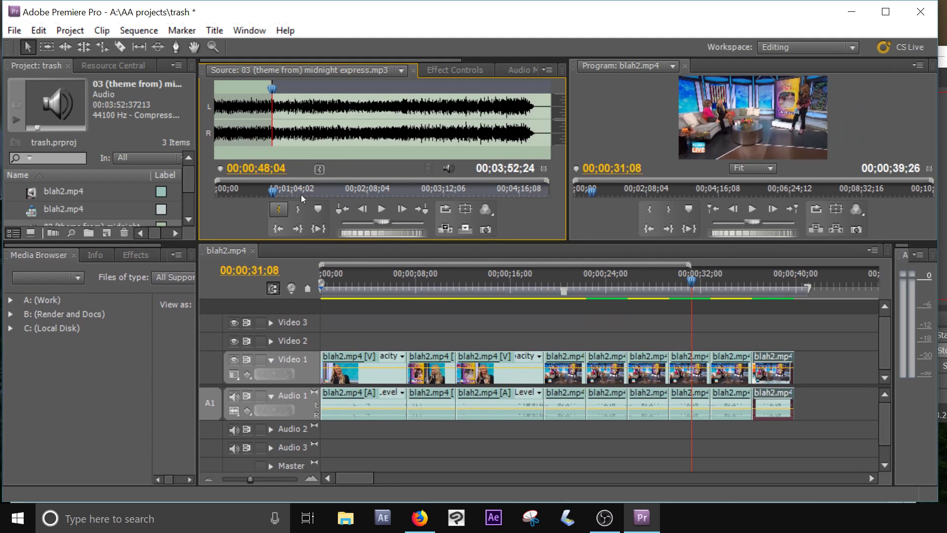
pyautogui.click(340, 190)
pyautogui.click(298, 209)
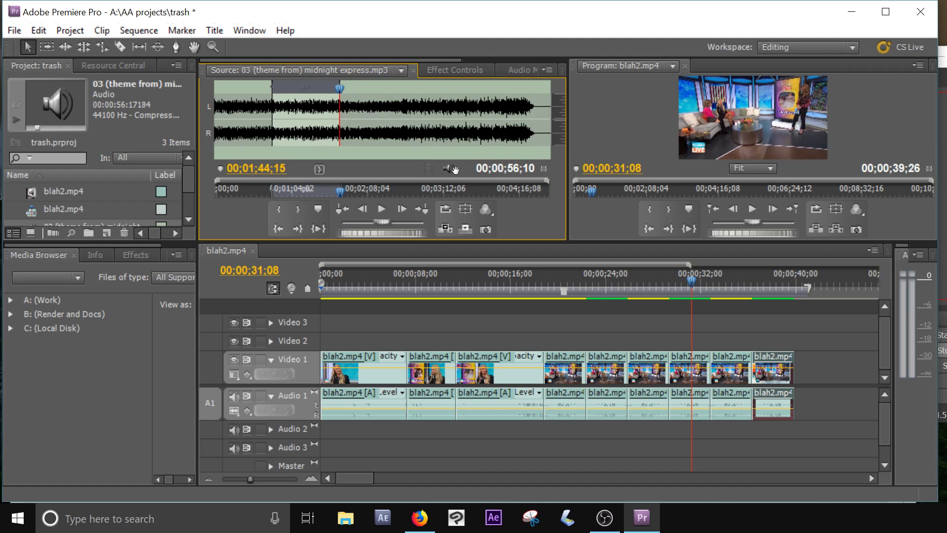
# Place the marked music excerpt on Audio 2 from the sequence start and play it with Audio 1 muted.
pyautogui.moveTo(451, 170); pyautogui.dragTo(330, 433)
pyautogui.moveTo(378, 284); pyautogui.dragTo(396, 345)
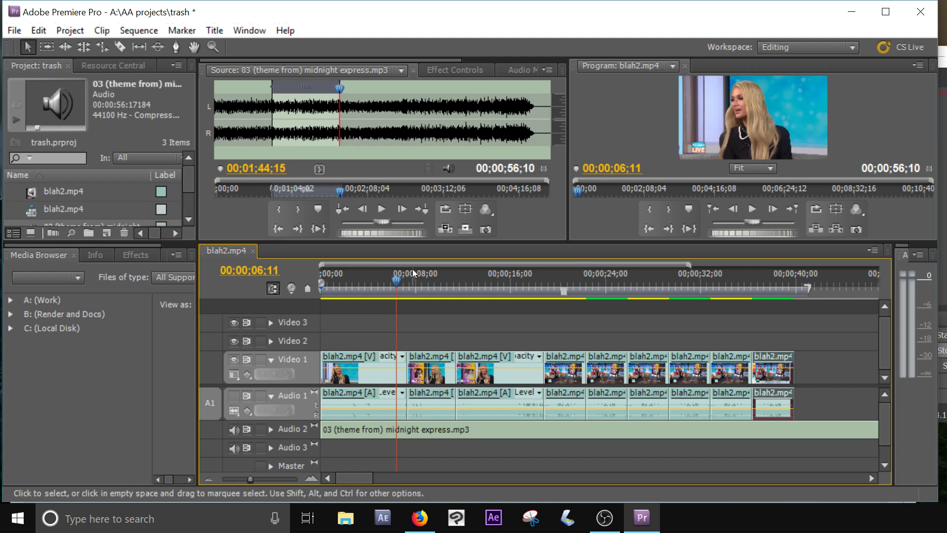
pyautogui.moveTo(396, 281); pyautogui.dragTo(438, 308)
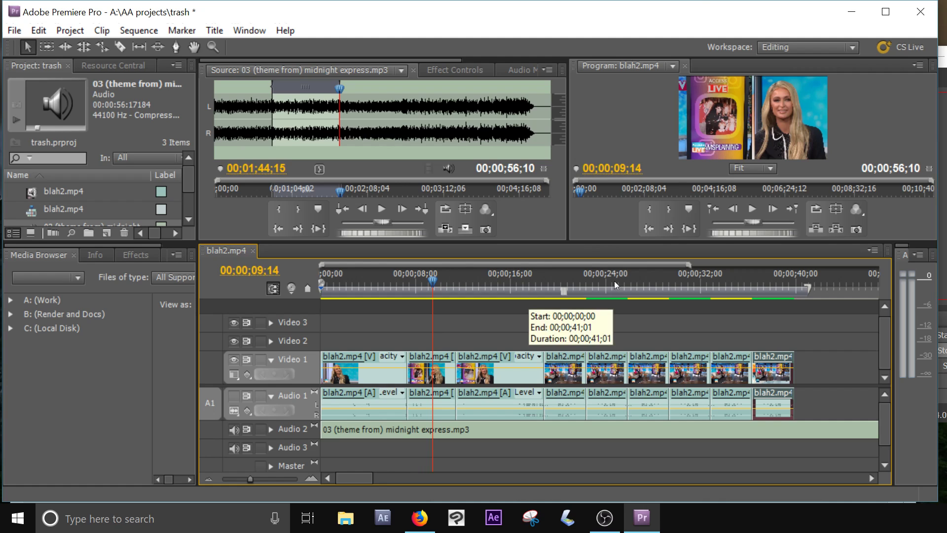
pyautogui.moveTo(420, 278); pyautogui.dragTo(408, 292)
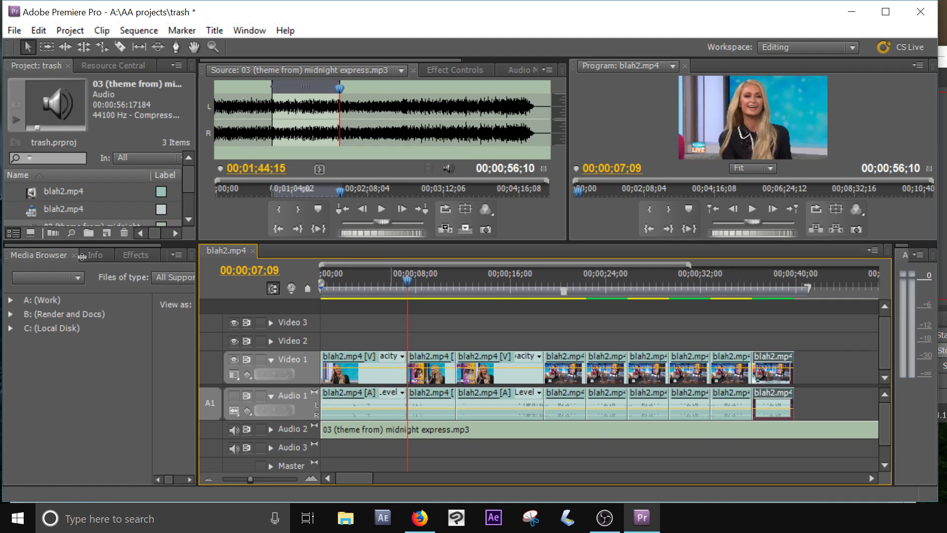
# Mark a 00;00;21;14 excerpt of the blah2.mp4 footage ending at 00;04;52;29 and place only its video on Video 2 from 00;00;09;25.
pyautogui.moveTo(81, 245); pyautogui.dragTo(82, 314)
pyautogui.doubleClick(29, 192)
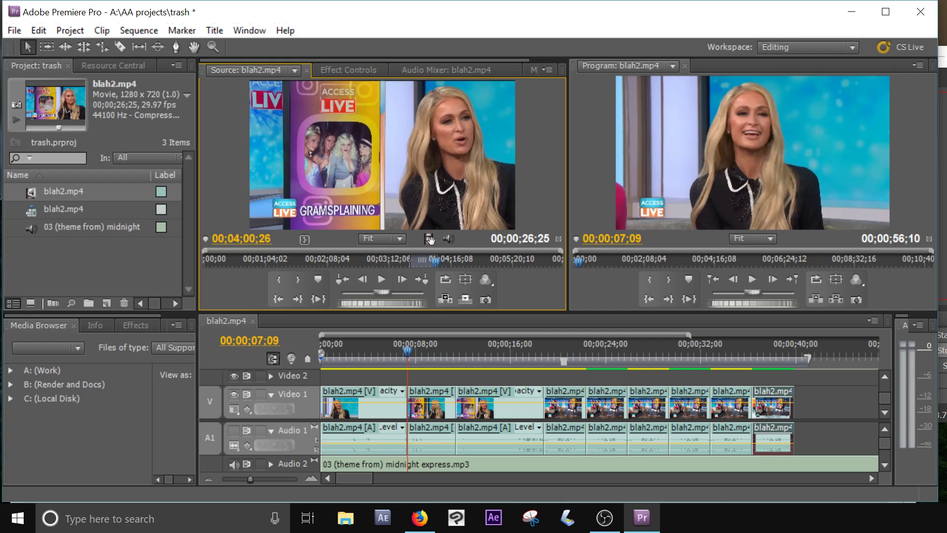
pyautogui.moveTo(465, 259); pyautogui.dragTo(490, 265)
pyautogui.press('i')
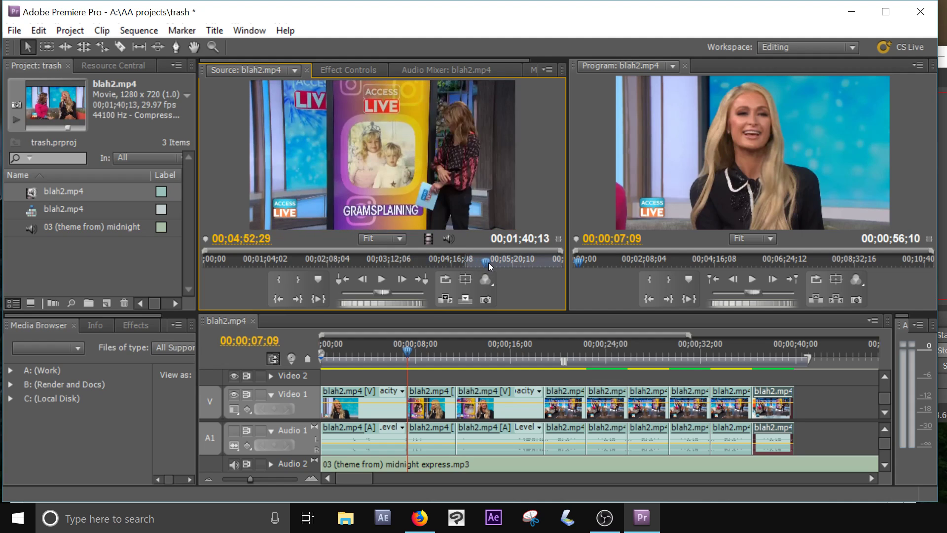
pyautogui.press('o')
pyautogui.moveTo(428, 238); pyautogui.dragTo(441, 379)
# Park the playhead at 00;00;11;23, select the clip on Video 2 and expand its Motion properties.
pyautogui.click(446, 346)
pyautogui.moveTo(446, 346); pyautogui.dragTo(456, 345)
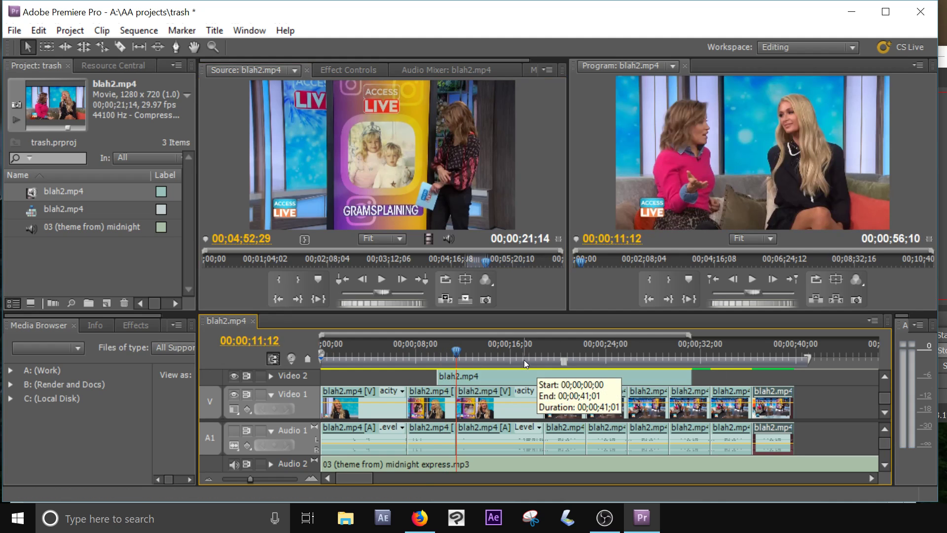
pyautogui.moveTo(526, 310); pyautogui.dragTo(526, 238)
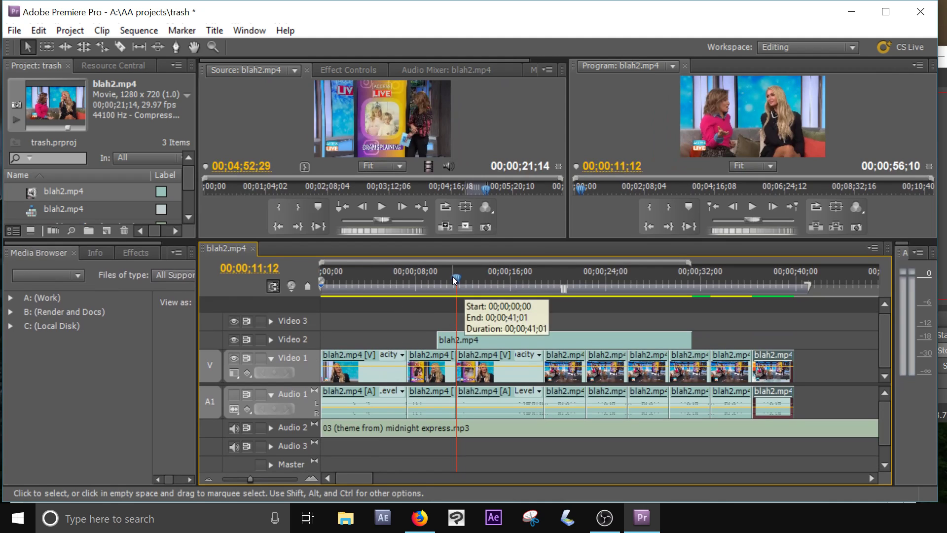
pyautogui.moveTo(457, 280); pyautogui.dragTo(460, 279)
pyautogui.click(478, 340)
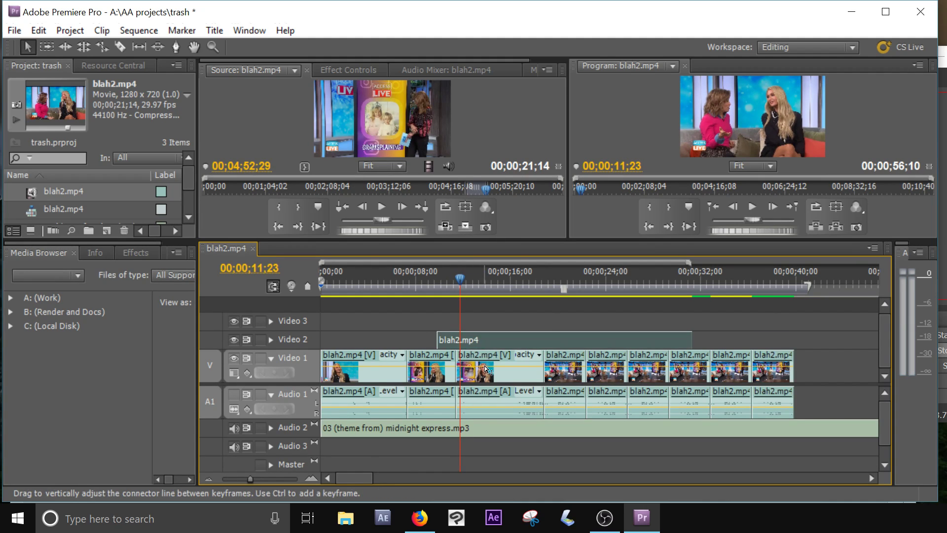
pyautogui.click(484, 365)
pyautogui.click(487, 340)
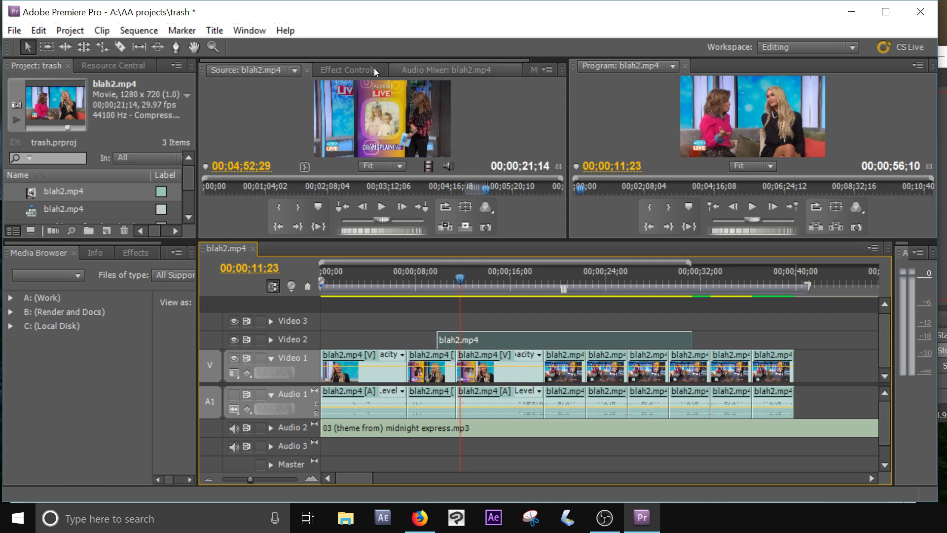
pyautogui.doubleClick(490, 333)
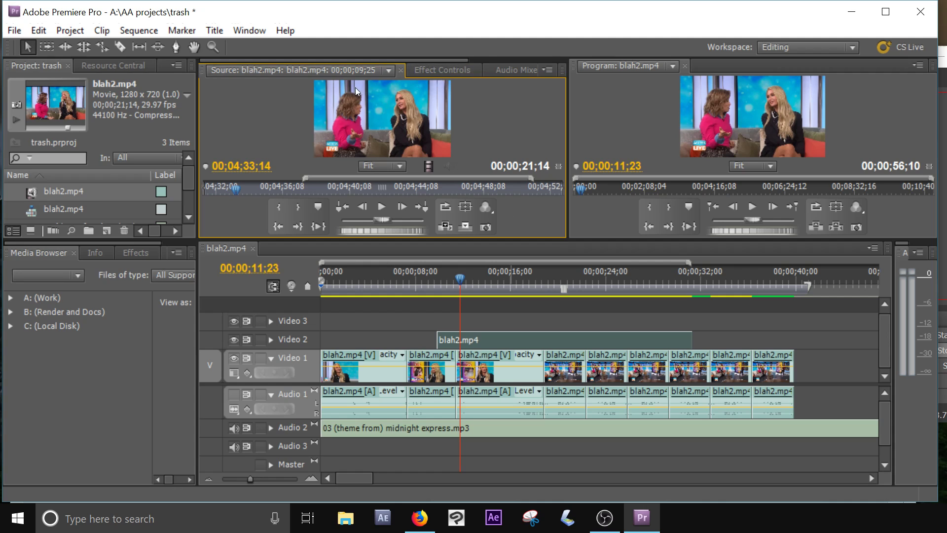
pyautogui.click(446, 70)
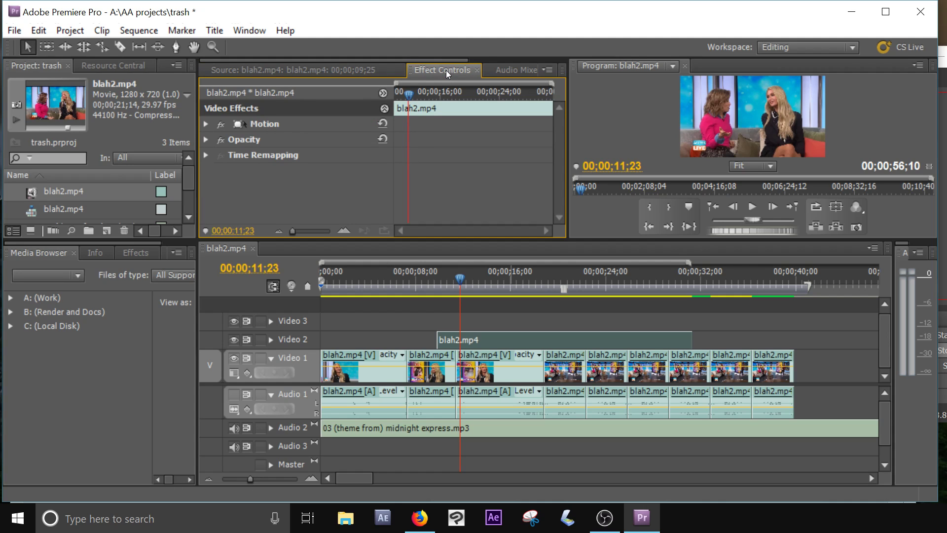
pyautogui.click(206, 123)
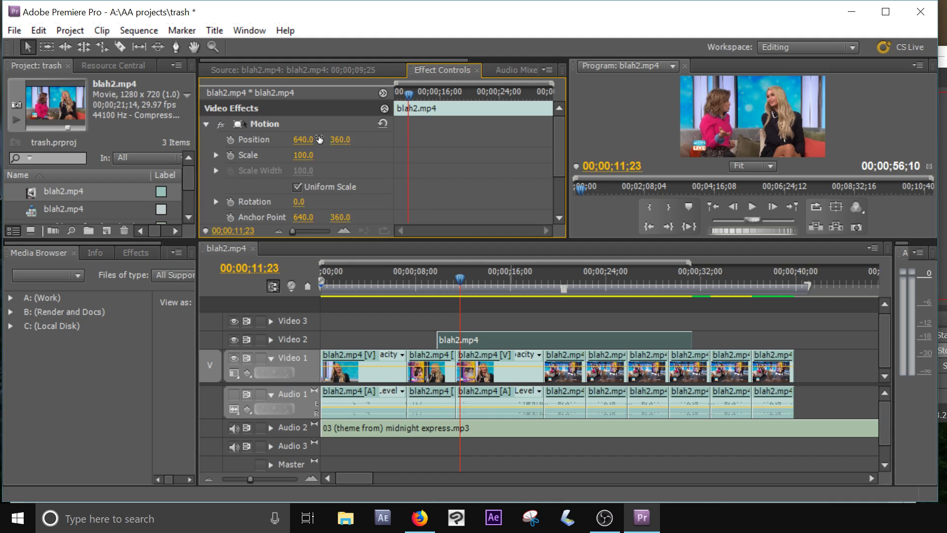
# Reposition the Video 2 clip to about 561.3, 412.4 and scale it down to about 36.4% as a picture-in-picture.
pyautogui.moveTo(307, 143)
pyautogui.mouseDown()
pyautogui.moveTo(416, 143)
pyautogui.moveTo(291, 144)
pyautogui.mouseUp()
pyautogui.click(736, 124)
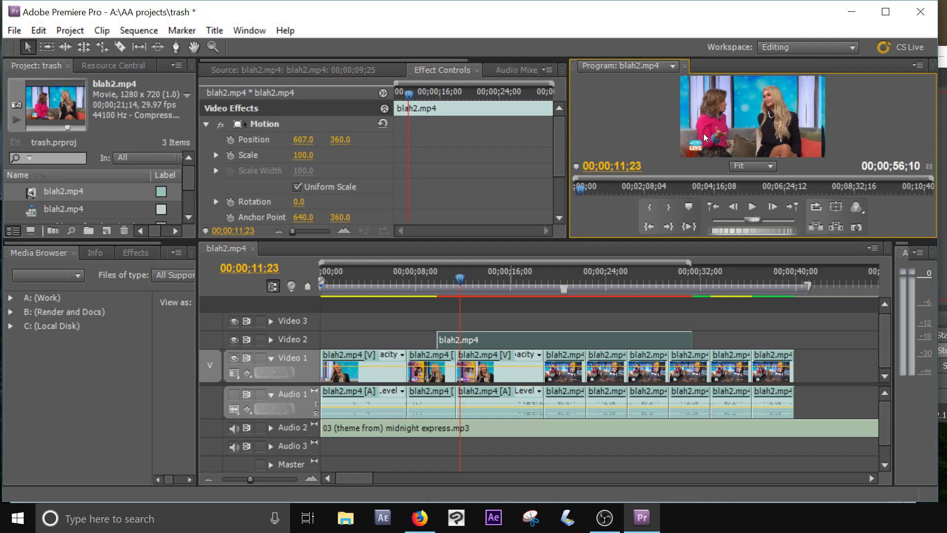
pyautogui.moveTo(736, 129)
pyautogui.mouseDown()
pyautogui.moveTo(696, 133)
pyautogui.moveTo(724, 122)
pyautogui.moveTo(730, 136)
pyautogui.mouseUp()
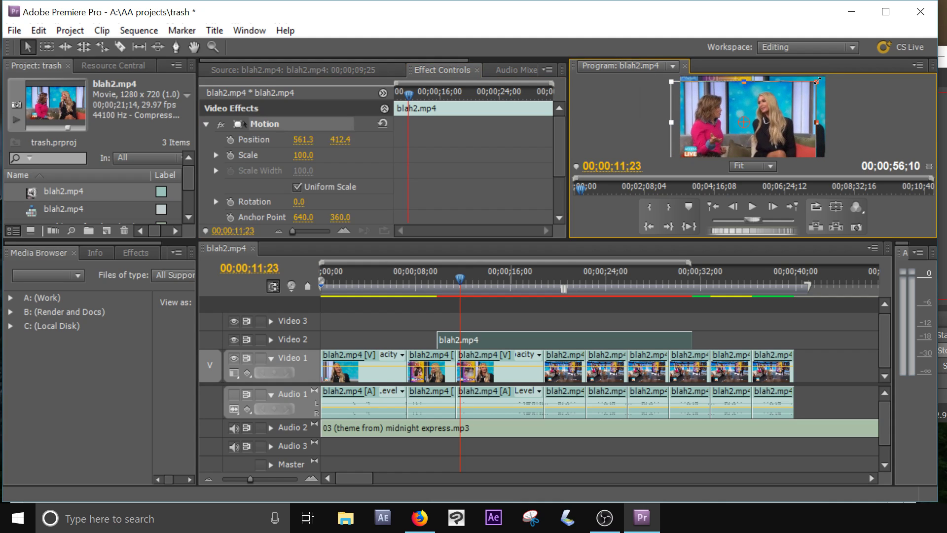
pyautogui.moveTo(817, 80); pyautogui.dragTo(787, 100)
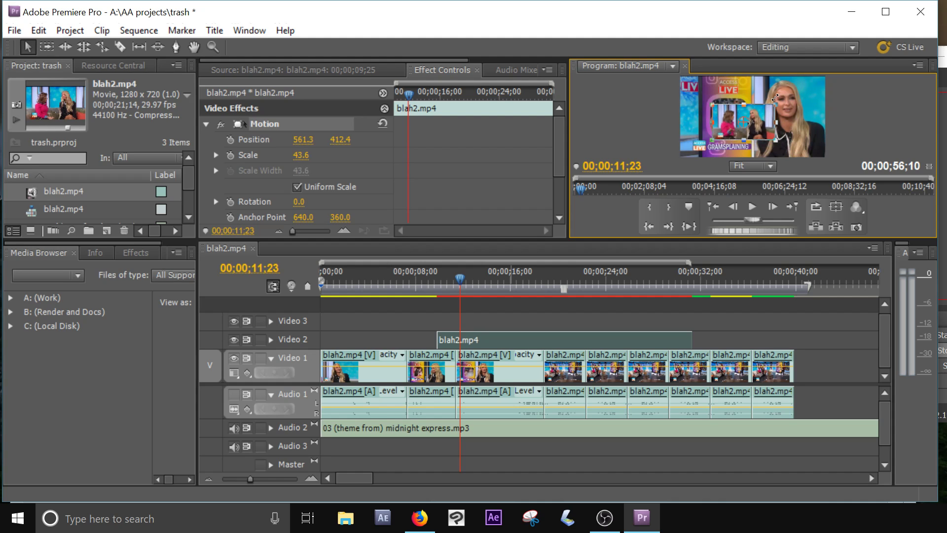
pyautogui.moveTo(776, 102); pyautogui.dragTo(772, 106)
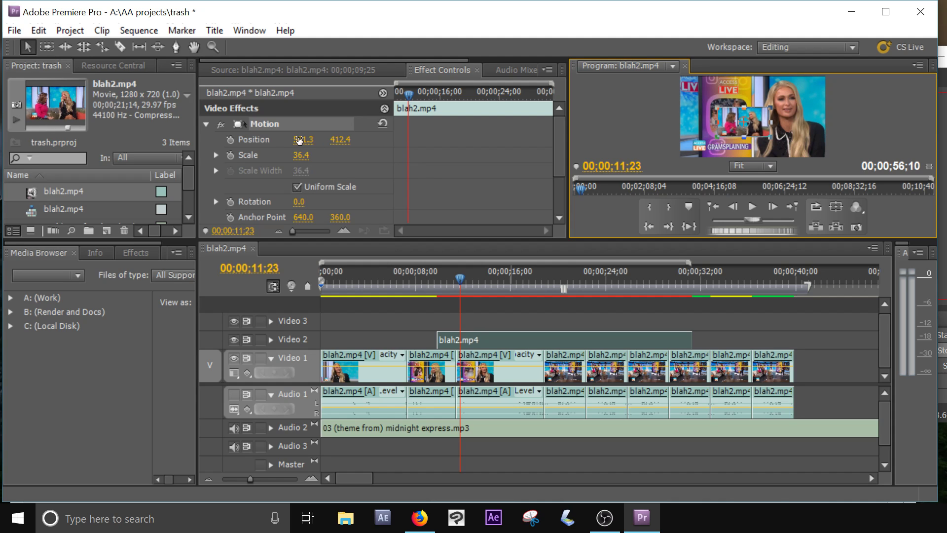
# Set the scale of the picture-in-picture clip on Video 2 to 25%.
pyautogui.click(304, 162)
pyautogui.moveTo(301, 155)
pyautogui.mouseDown()
pyautogui.moveTo(326, 155)
pyautogui.moveTo(313, 155)
pyautogui.mouseUp()
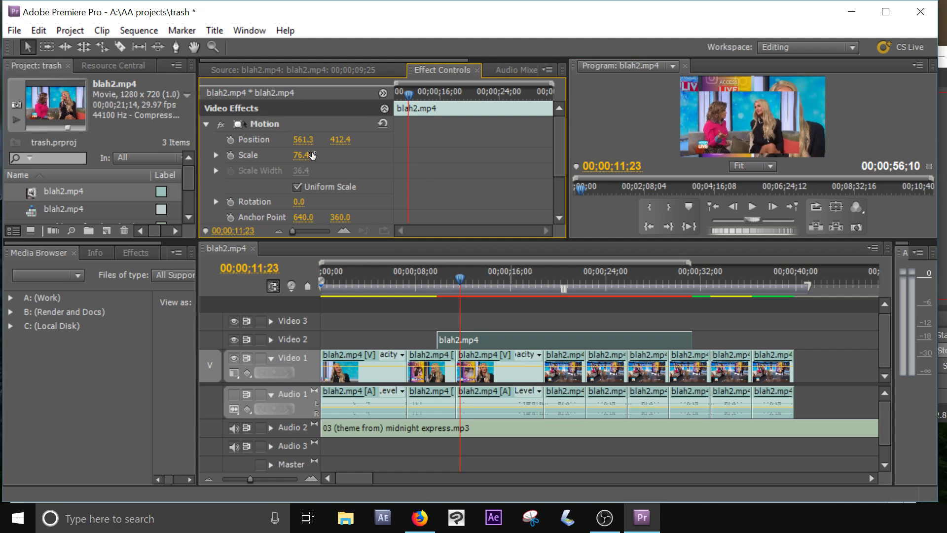
pyautogui.click(312, 154)
pyautogui.press('Return')
pyautogui.click(746, 124)
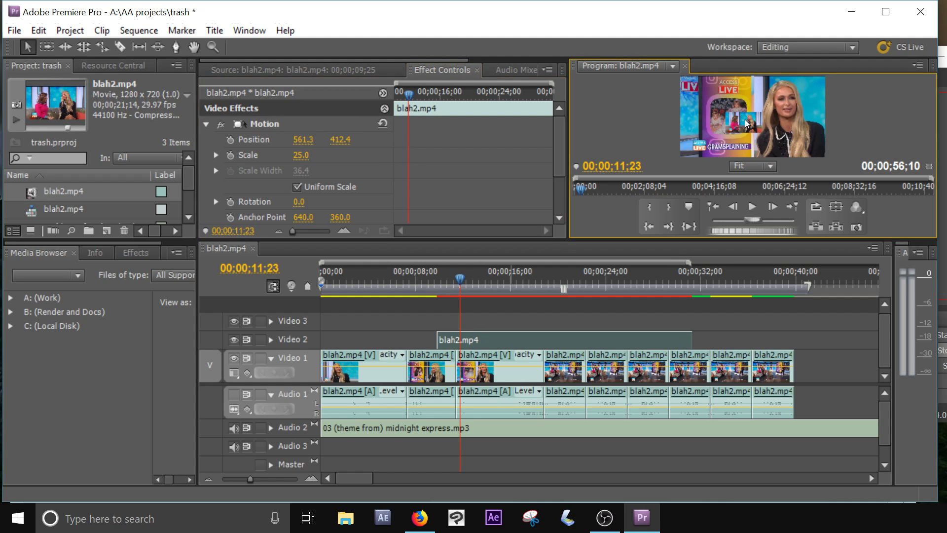
# Reselect the Video 2 clip and reposition it to about 258.3, 159.4 in the frame's upper-left area.
pyautogui.click(749, 128)
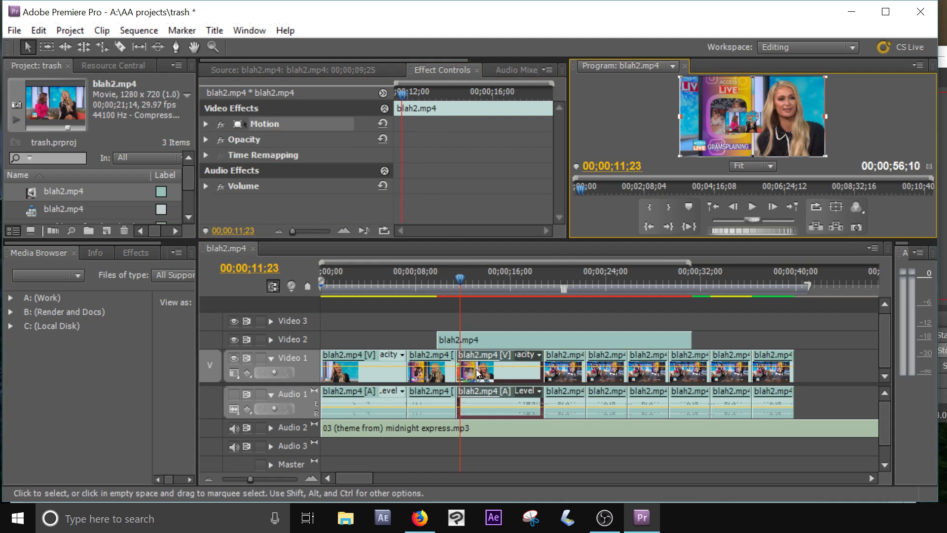
pyautogui.click(491, 341)
pyautogui.moveTo(300, 144); pyautogui.dragTo(153, 144)
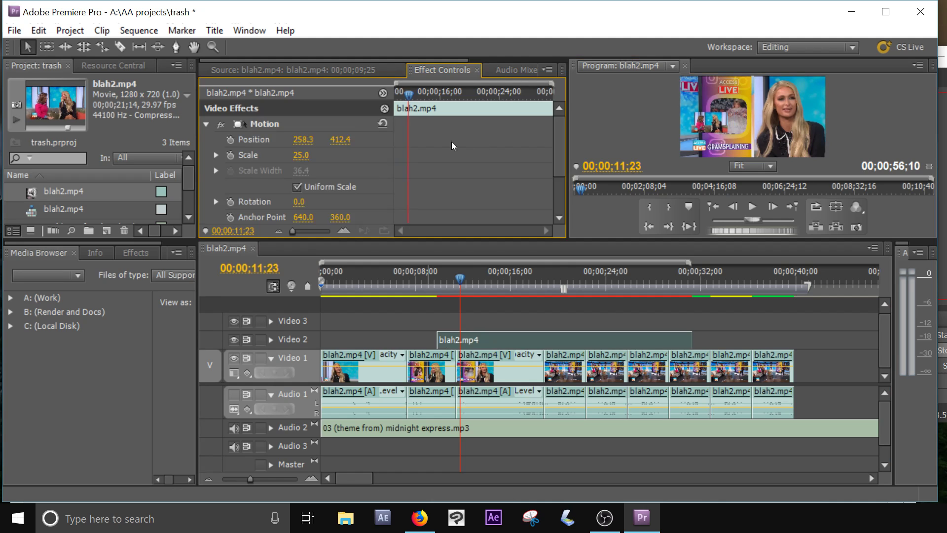
pyautogui.moveTo(344, 141); pyautogui.dragTo(218, 140)
# Enlarge the program preview area and park the playhead at 00;00;09;25, the start of the Video 2 clip.
pyautogui.moveTo(460, 280); pyautogui.dragTo(462, 303)
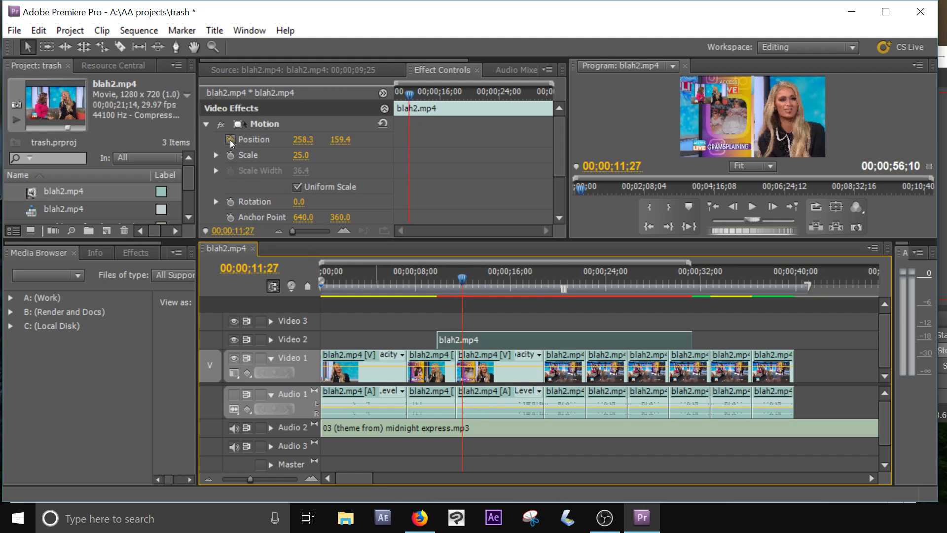
pyautogui.scroll(-2, 237, 178)
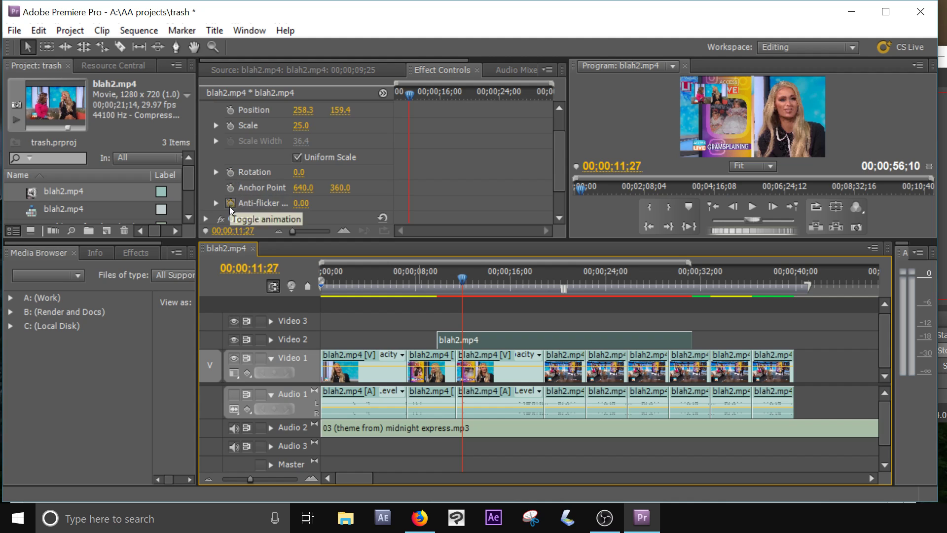
pyautogui.moveTo(454, 272); pyautogui.dragTo(440, 289)
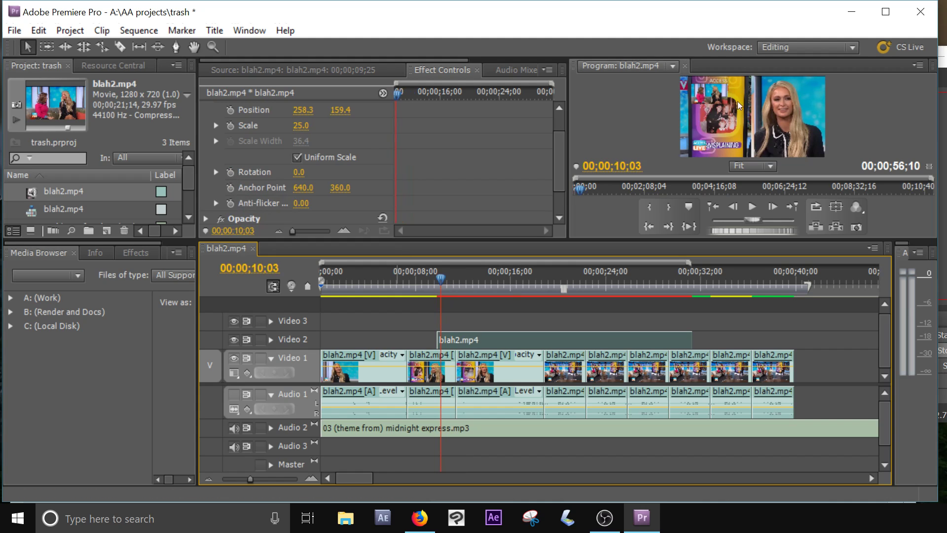
pyautogui.moveTo(647, 241); pyautogui.dragTo(648, 300)
pyautogui.moveTo(441, 340); pyautogui.dragTo(438, 341)
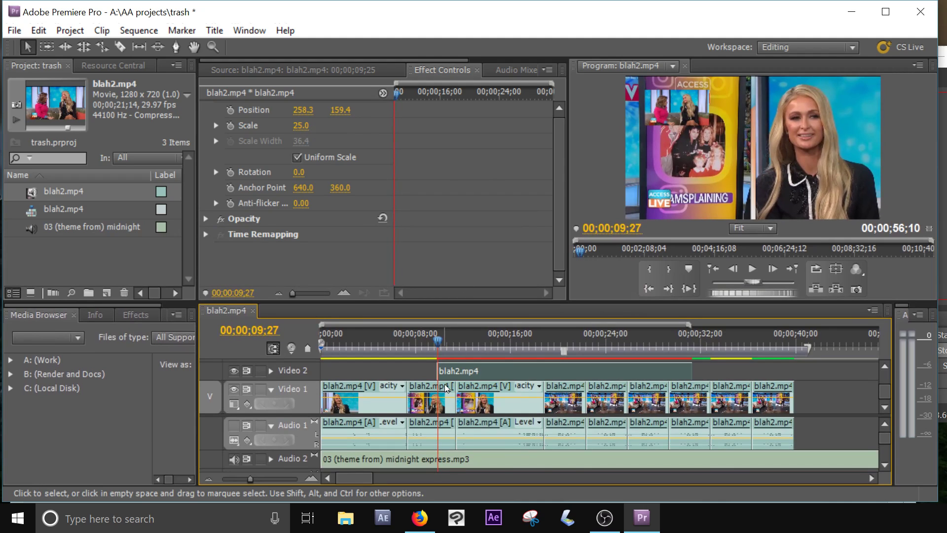
pyautogui.press('i')
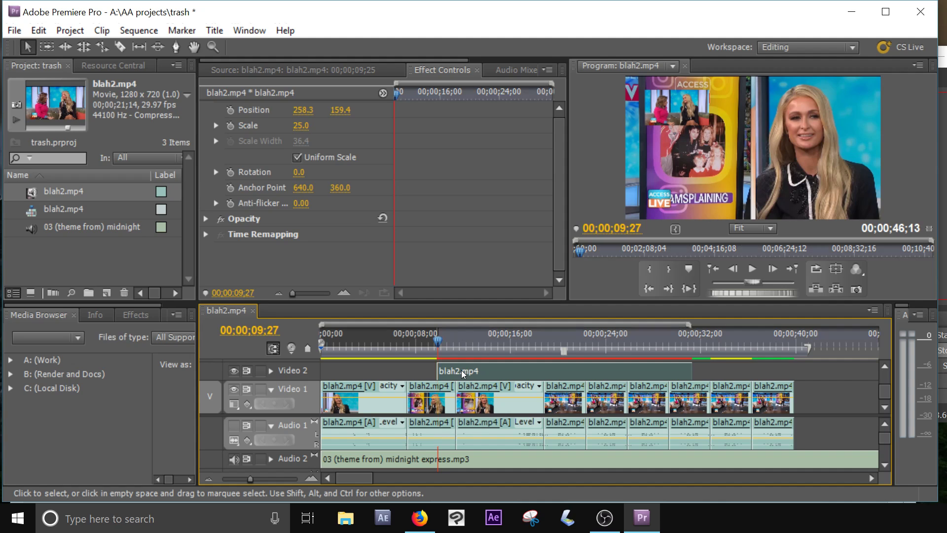
pyautogui.hotkey('ctrl', 'z')
pyautogui.click(437, 339)
pyautogui.moveTo(437, 341)
pyautogui.mouseDown()
pyautogui.moveTo(445, 345)
pyautogui.moveTo(437, 345)
pyautogui.mouseUp()
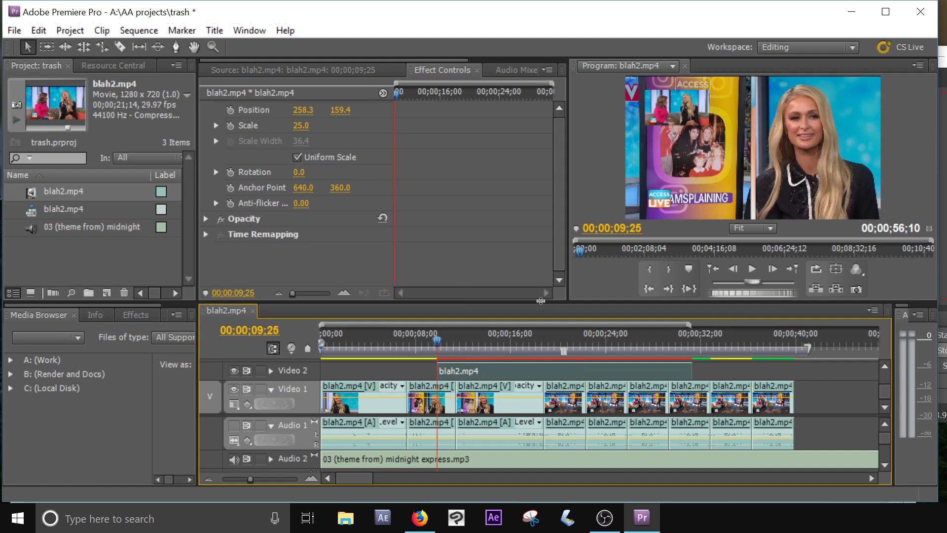
# Animate the Video 2 clip's scale with keyframes from 0 at 00;00;09;25 to about 37 at 00;00;12;13.
pyautogui.click(230, 125)
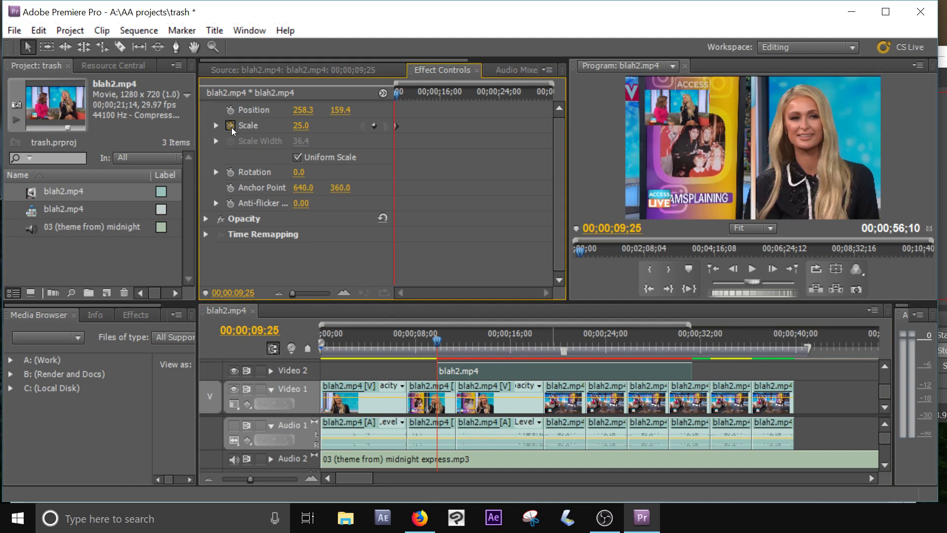
pyautogui.moveTo(300, 126); pyautogui.dragTo(288, 126)
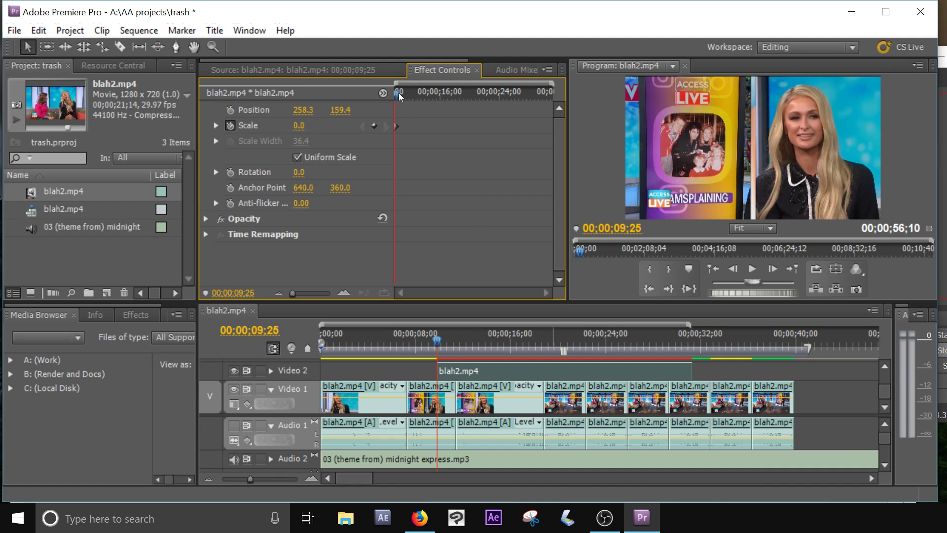
pyautogui.press('space')
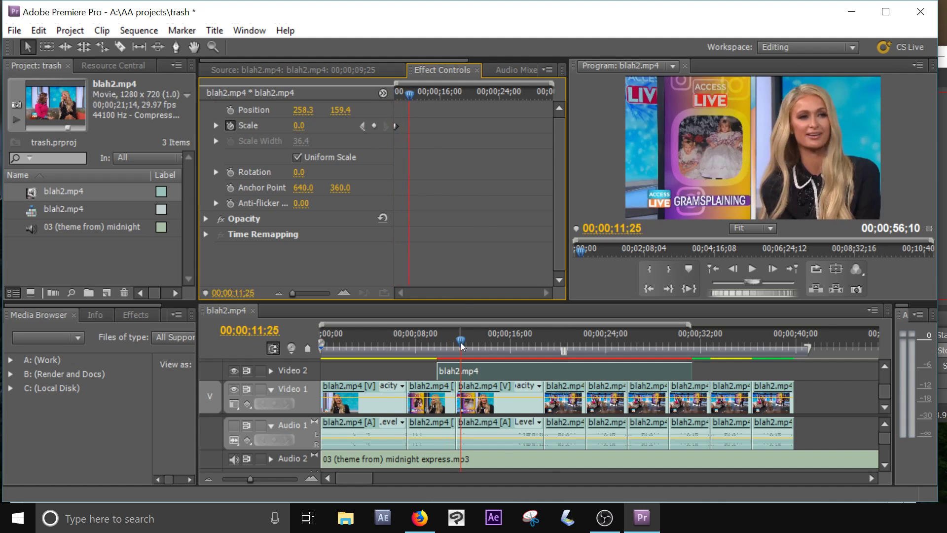
pyautogui.moveTo(462, 345); pyautogui.dragTo(544, 344)
pyautogui.moveTo(459, 94); pyautogui.dragTo(412, 126)
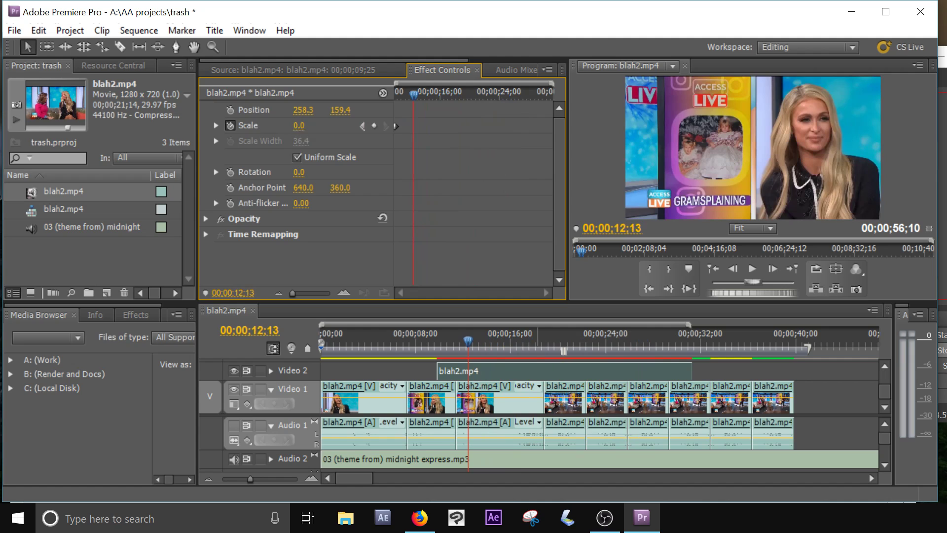
pyautogui.moveTo(298, 125)
pyautogui.mouseDown()
pyautogui.moveTo(330, 125)
pyautogui.moveTo(317, 125)
pyautogui.mouseUp()
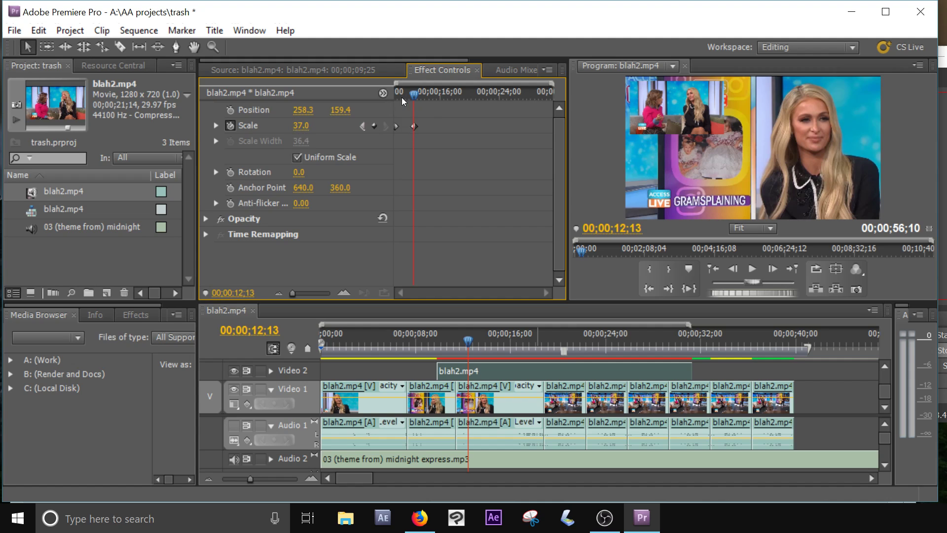
# Add a holding scale keyframe at 00;00;16;04 and shrink the Video 2 clip to scale 0 at 00;00;18;10.
pyautogui.moveTo(413, 98); pyautogui.dragTo(433, 110)
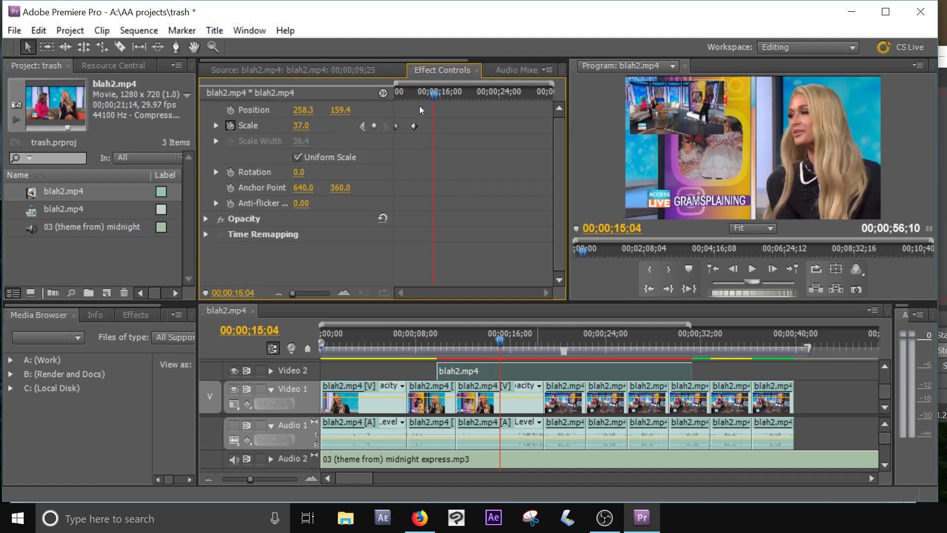
pyautogui.moveTo(434, 94)
pyautogui.mouseDown()
pyautogui.moveTo(419, 95)
pyautogui.moveTo(441, 95)
pyautogui.mouseUp()
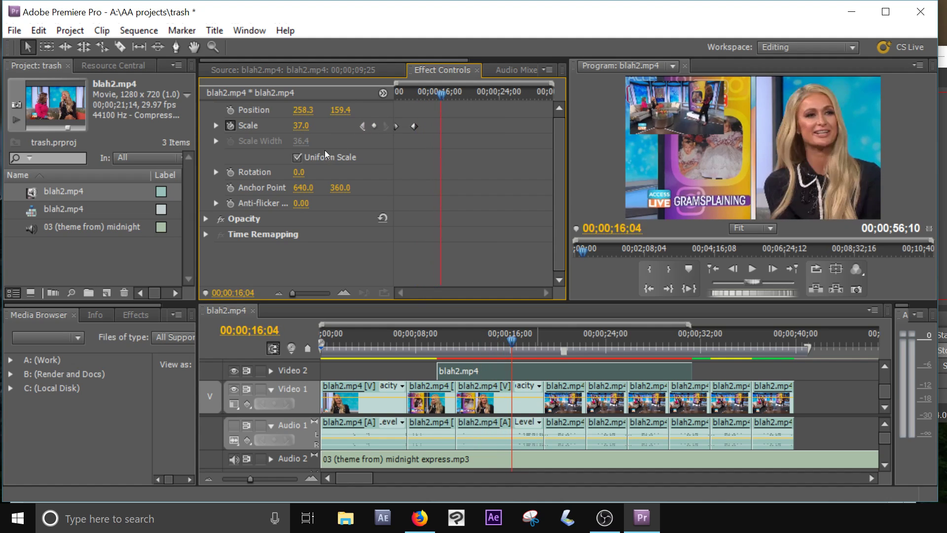
pyautogui.click(374, 127)
pyautogui.moveTo(448, 96); pyautogui.dragTo(457, 96)
pyautogui.click(313, 125)
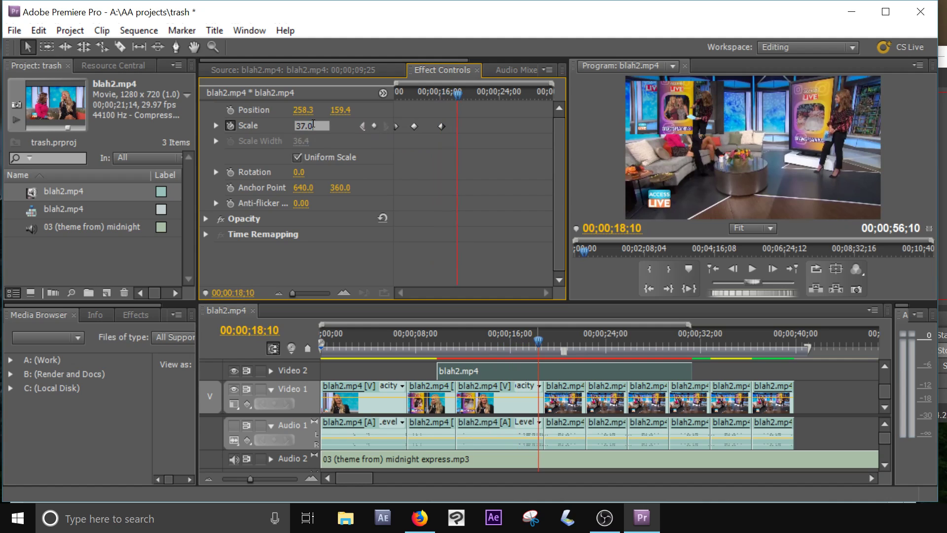
pyautogui.doubleClick(321, 127)
pyautogui.write('0')
pyautogui.press('Return')
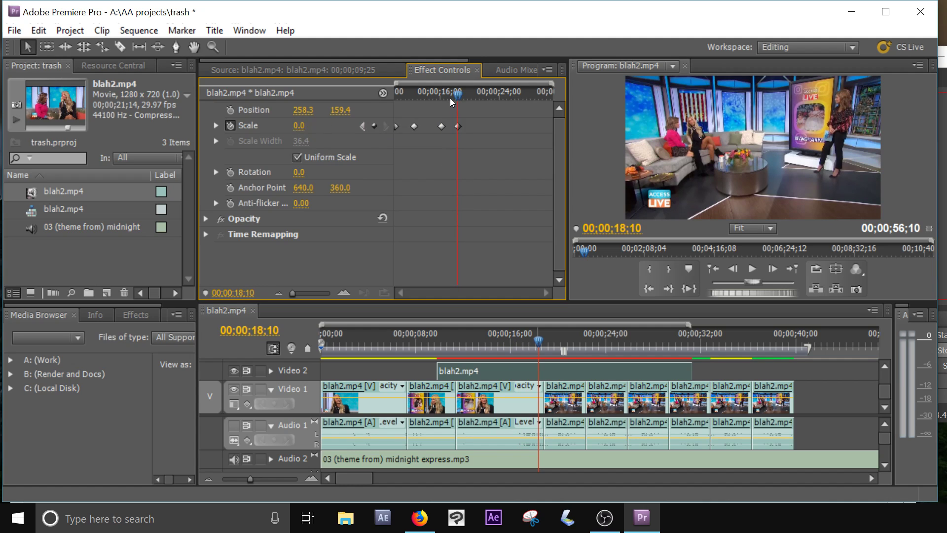
# Preview at 00;00;16;22, rotate the Video 2 clip to about -22° and shift its horizontal position to about 216.3.
pyautogui.moveTo(452, 96); pyautogui.dragTo(446, 126)
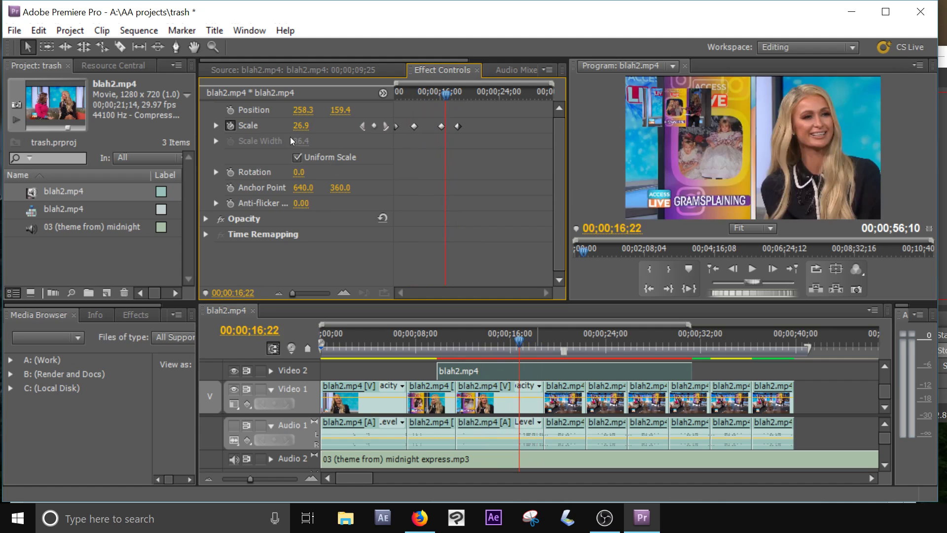
pyautogui.moveTo(300, 175); pyautogui.dragTo(288, 175)
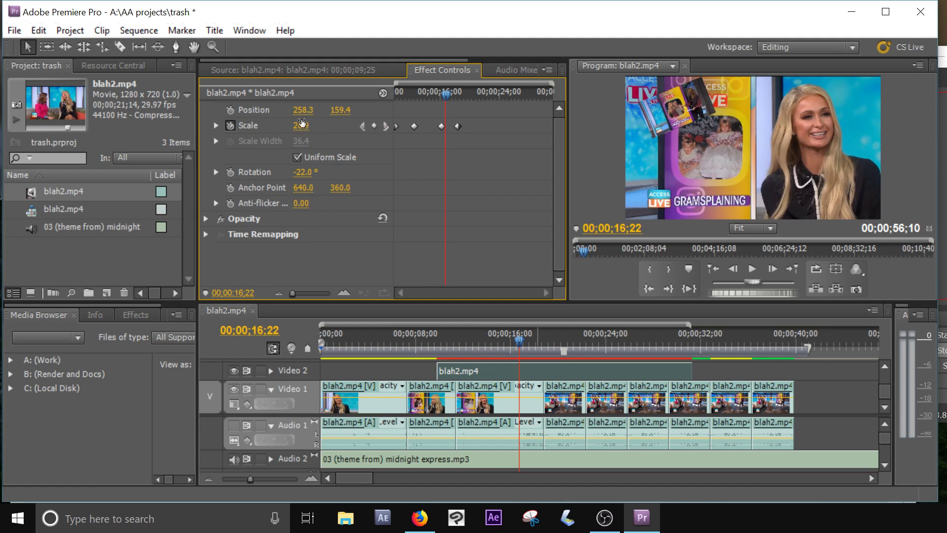
pyautogui.moveTo(303, 110); pyautogui.dragTo(286, 109)
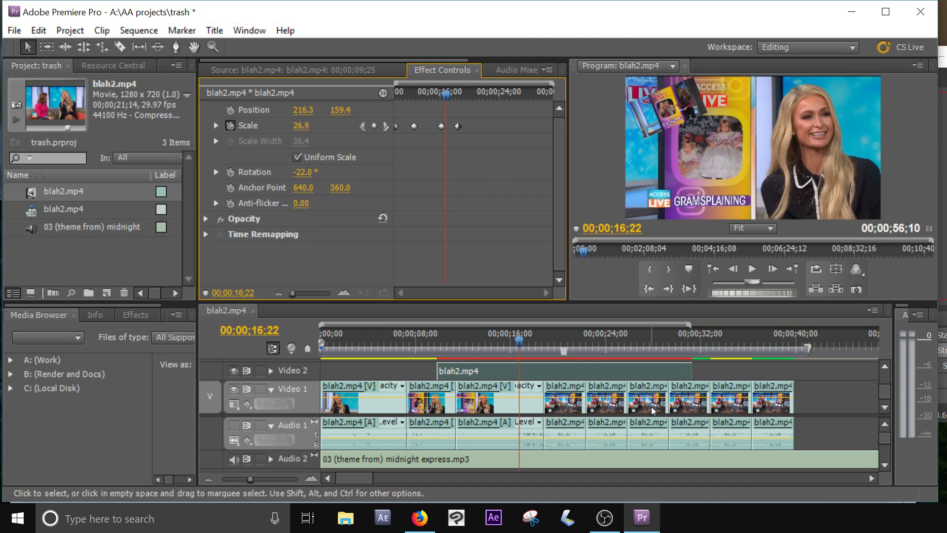
# Try the Multiply blend mode on the Video 2 clip with the playhead at 00;00;12;08, and return it to Normal.
pyautogui.click(717, 341)
pyautogui.moveTo(717, 341); pyautogui.dragTo(466, 371)
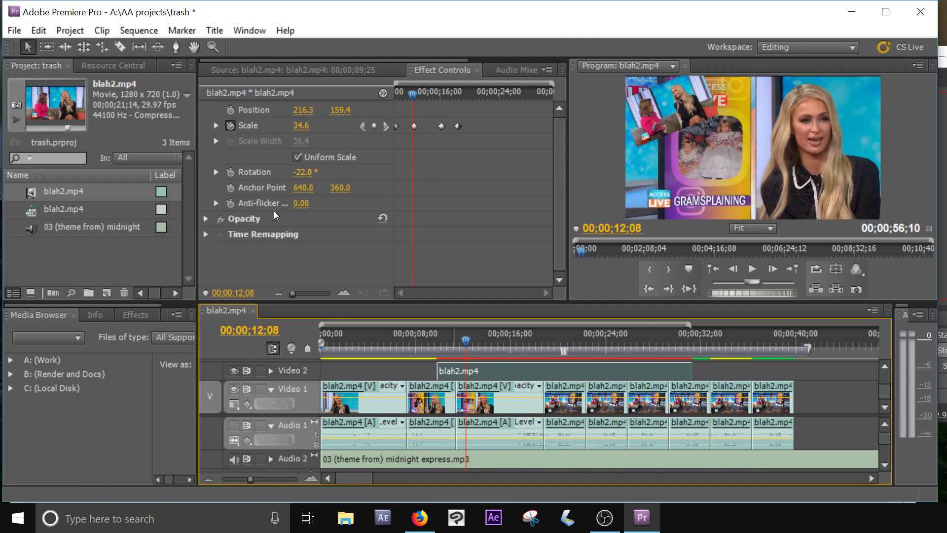
pyautogui.scroll(2, 210, 224)
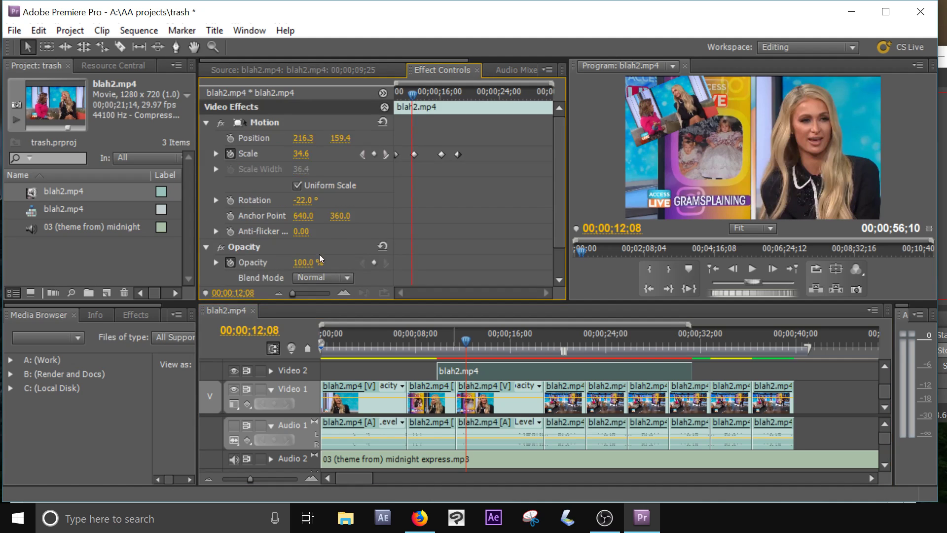
pyautogui.scroll(-1, 333, 237)
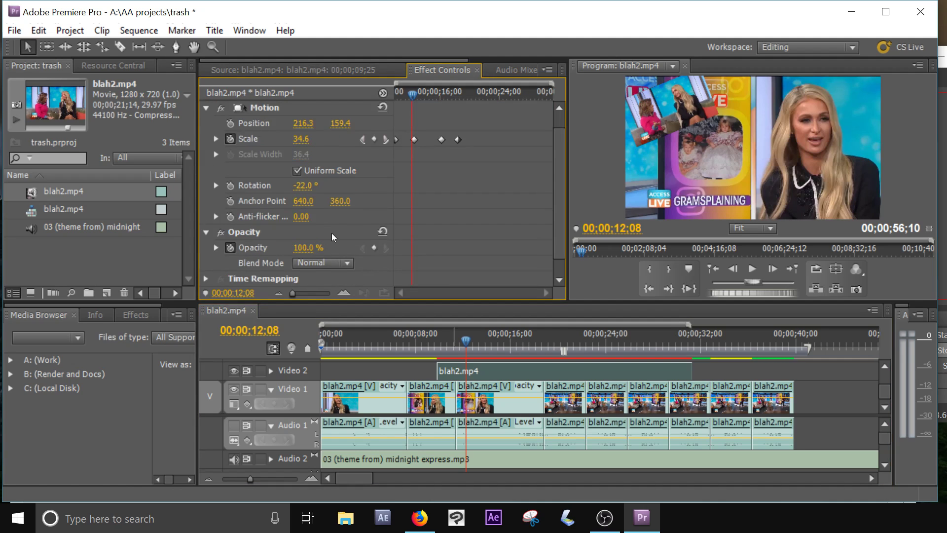
pyautogui.click(349, 266)
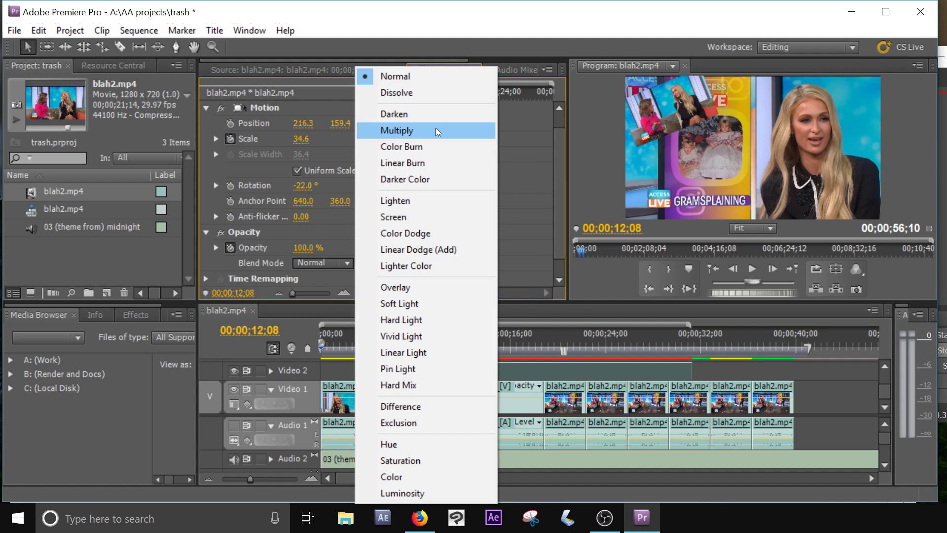
pyautogui.click(437, 132)
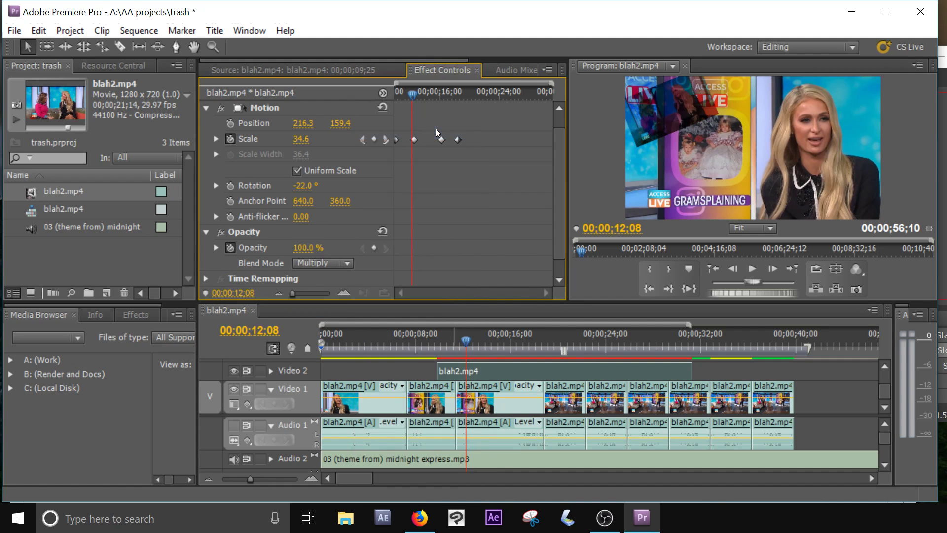
pyautogui.click(345, 263)
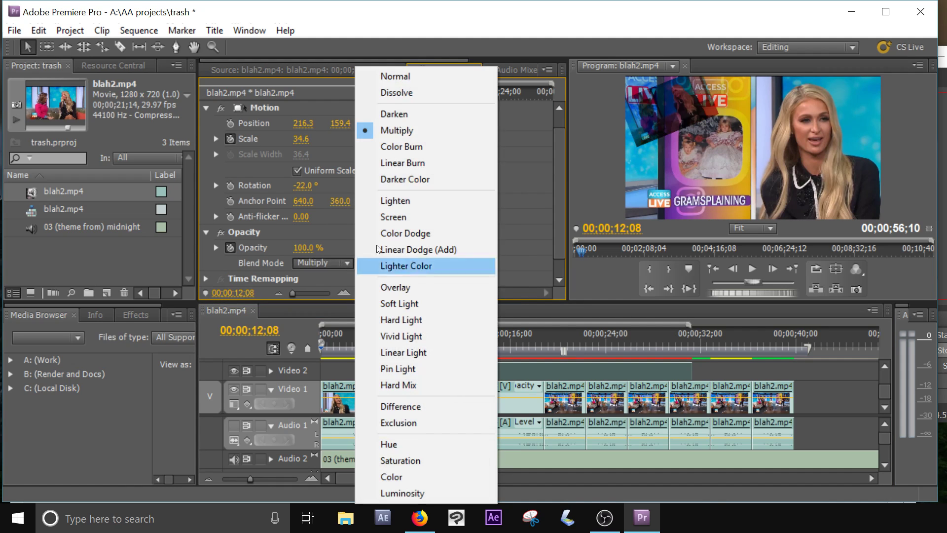
pyautogui.click(402, 76)
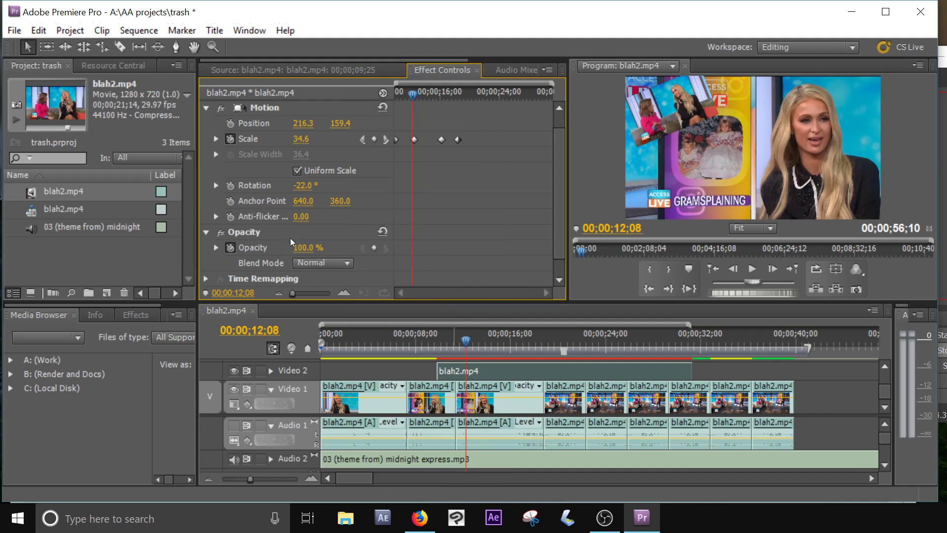
pyautogui.click(204, 233)
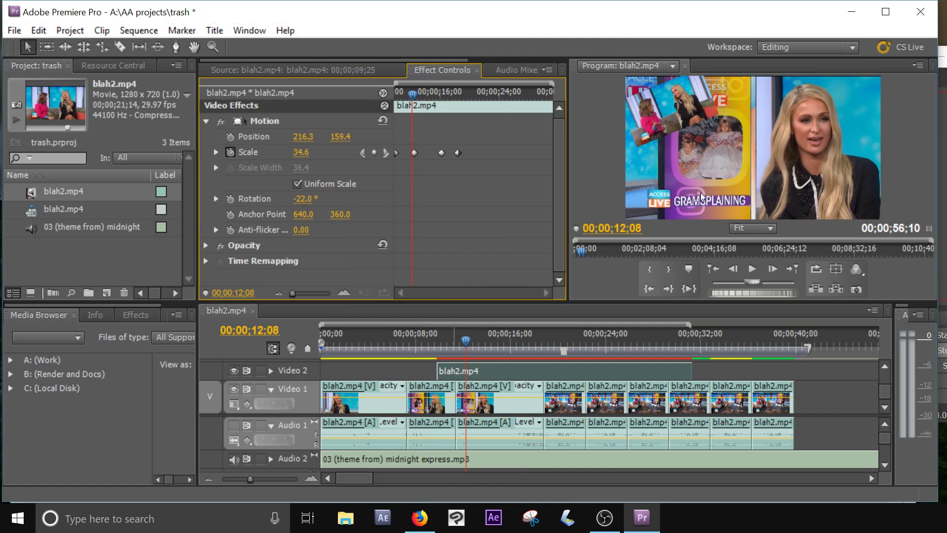
# Disable the Motion effect on the Video 2 clip and delete the clip from the track.
pyautogui.click(221, 122)
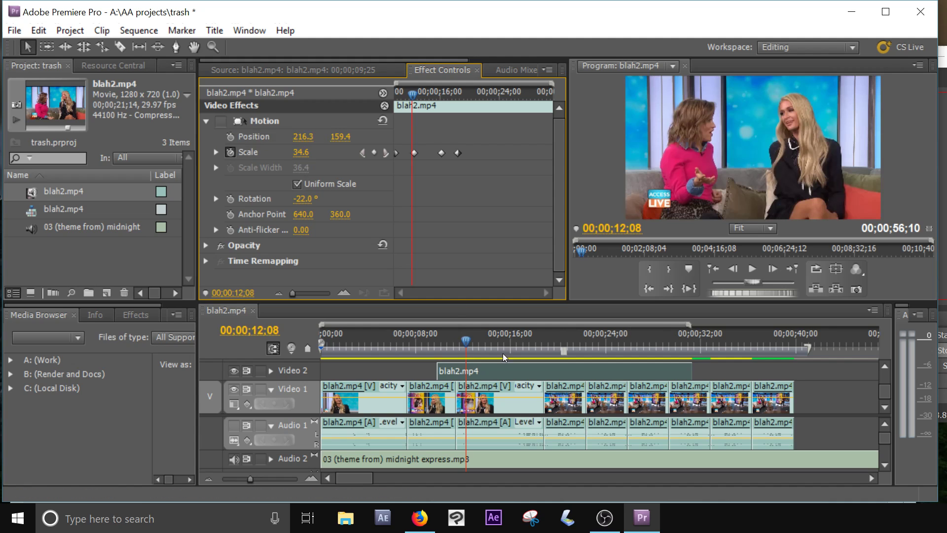
pyautogui.click(502, 370)
pyautogui.press('Delete')
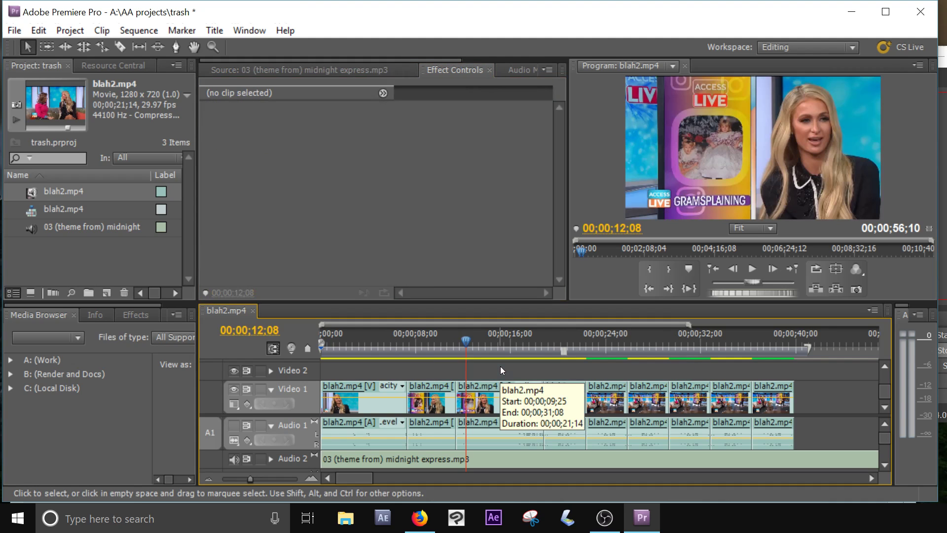
# Expand the Dissolve category under Video Transitions in the effects library after looking through the available transition categories.
pyautogui.moveTo(457, 340); pyautogui.dragTo(538, 365)
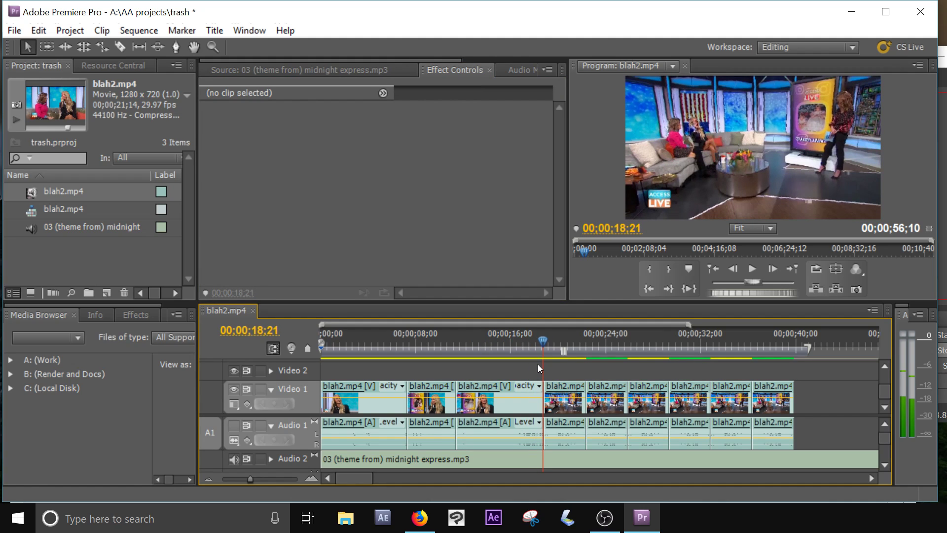
pyautogui.moveTo(538, 364); pyautogui.dragTo(397, 348)
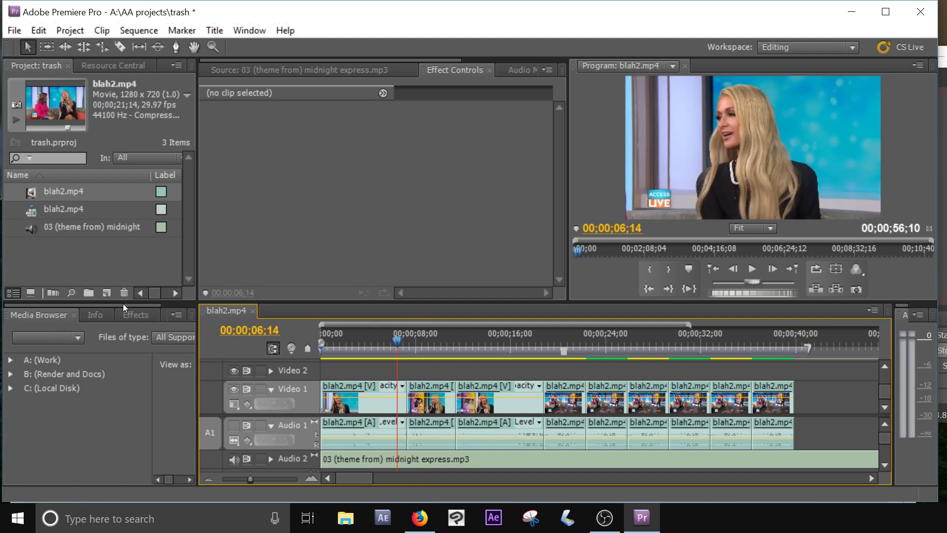
pyautogui.click(135, 319)
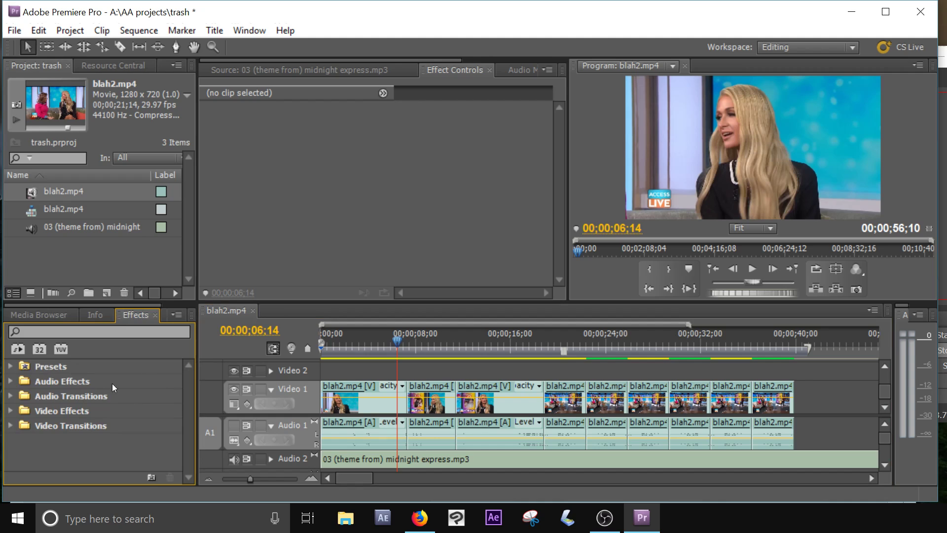
pyautogui.click(11, 427)
pyautogui.scroll(-3, 121, 421)
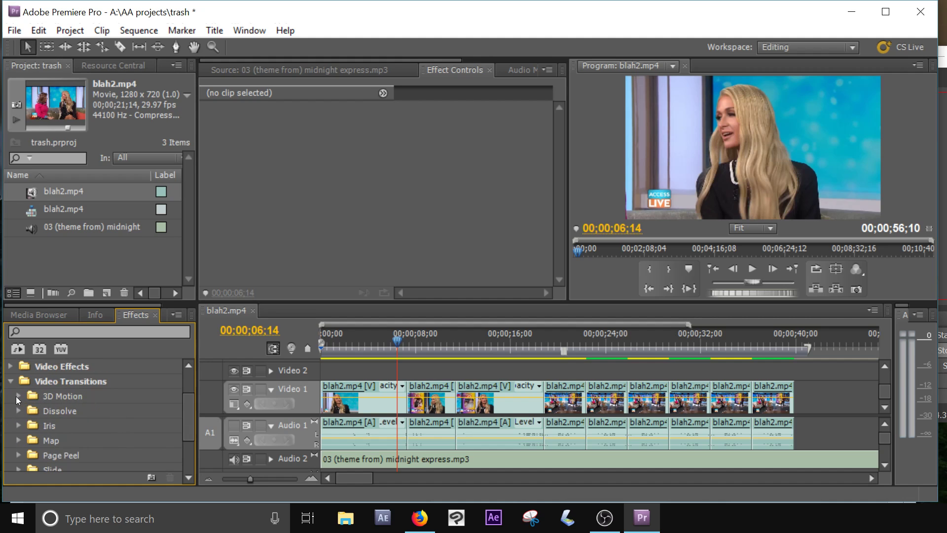
pyautogui.scroll(-1, 90, 416)
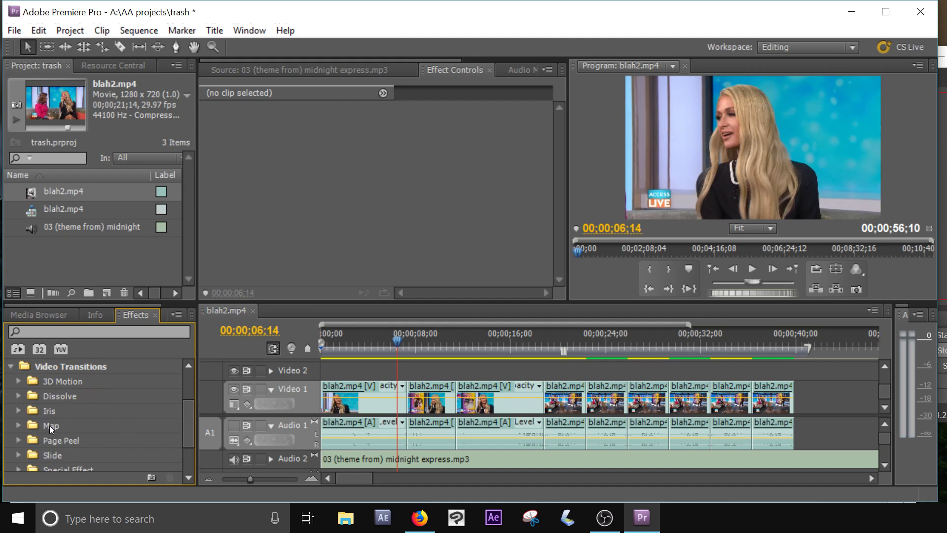
pyautogui.scroll(-3, 94, 421)
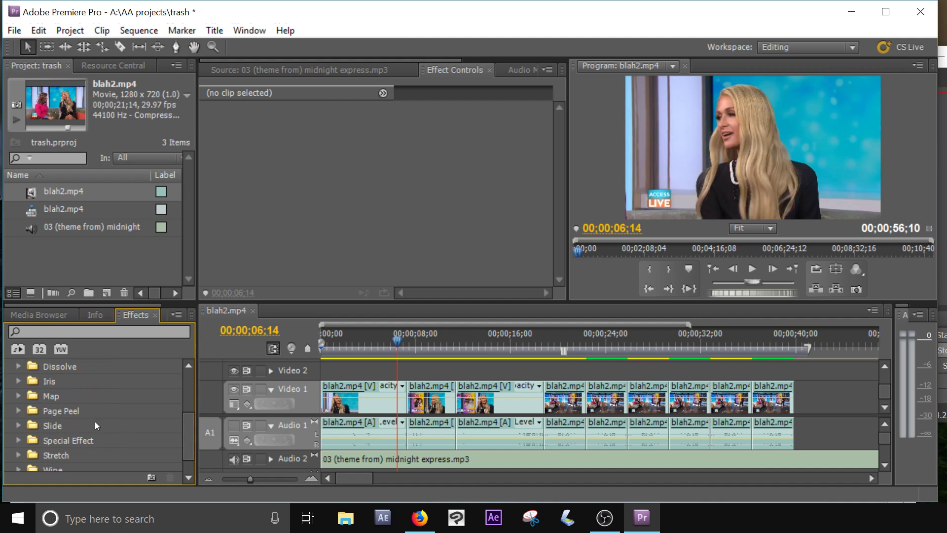
pyautogui.scroll(2, 81, 436)
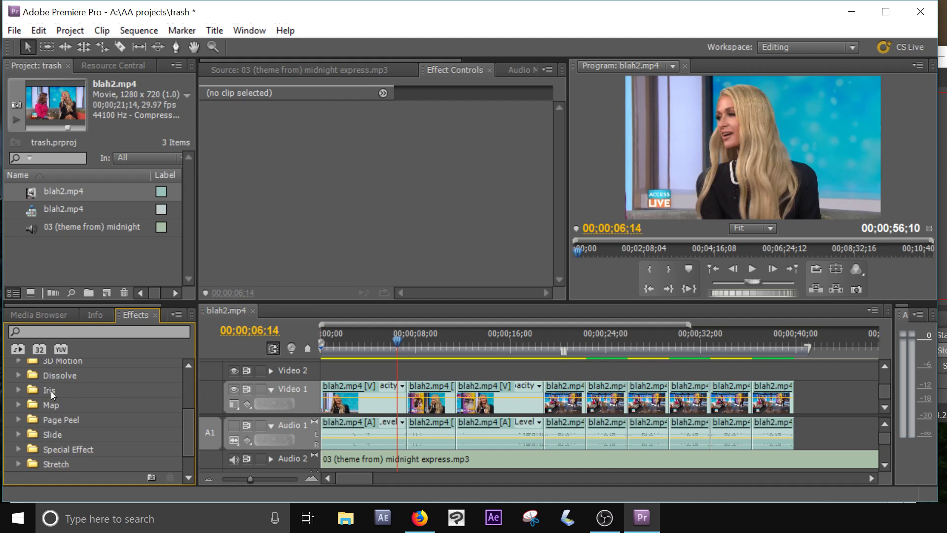
pyautogui.click(19, 375)
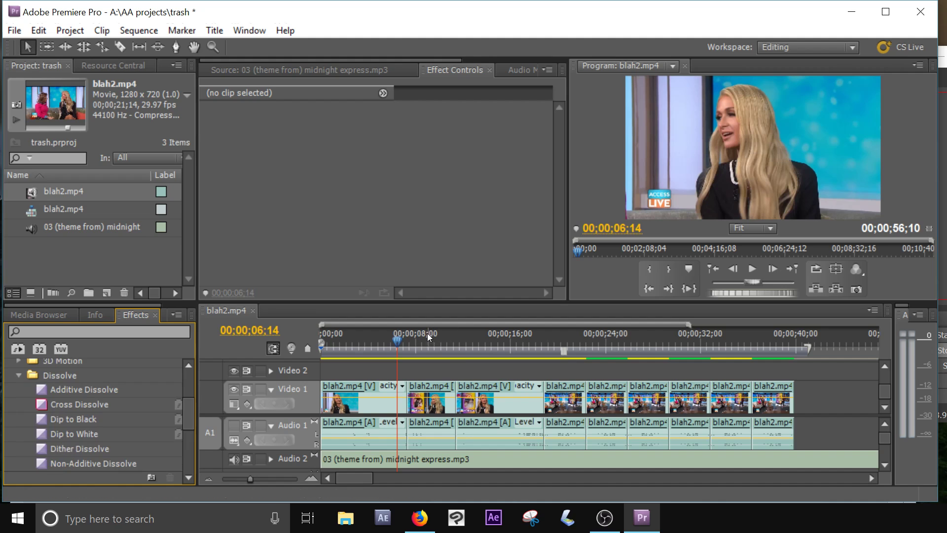
# Apply a Cross Dissolve to the cut between the first and second clips on Video 1.
pyautogui.moveTo(407, 338); pyautogui.dragTo(394, 347)
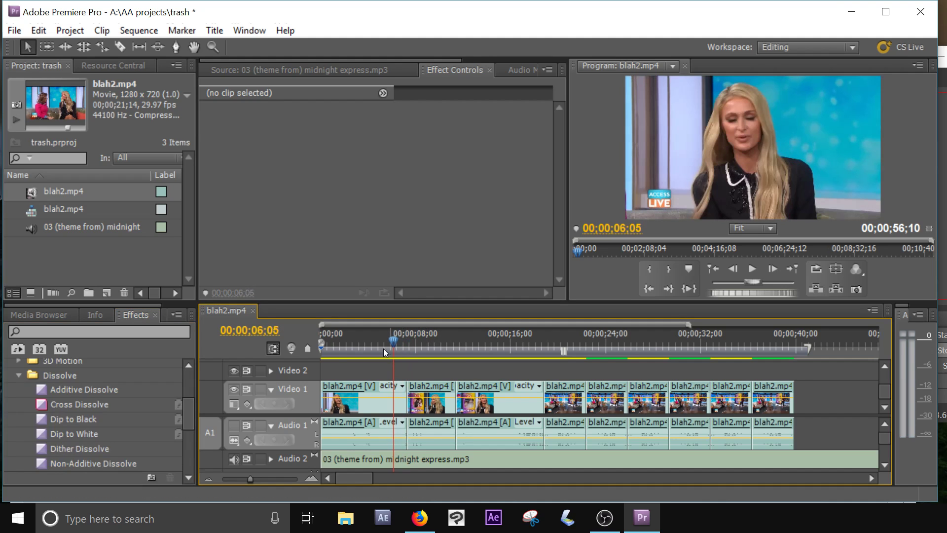
pyautogui.moveTo(51, 404); pyautogui.dragTo(306, 411)
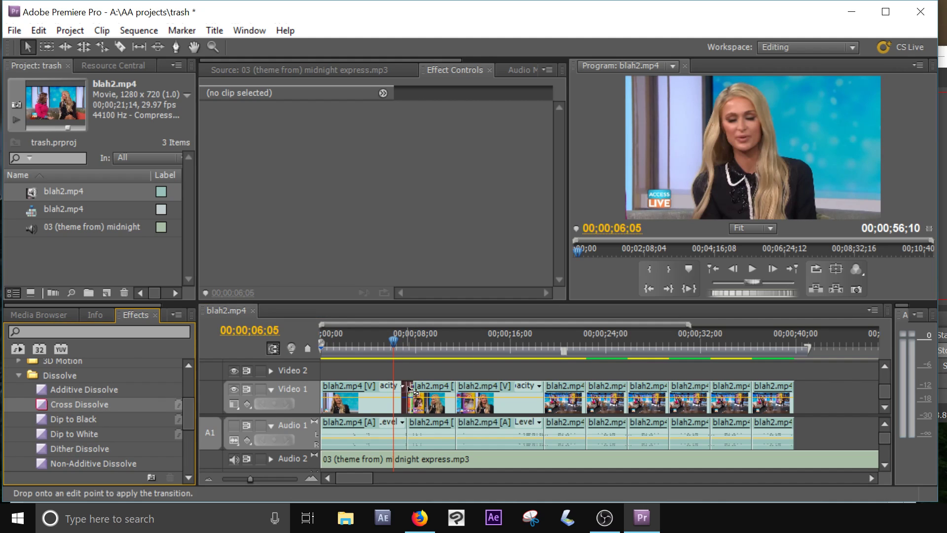
pyautogui.moveTo(411, 390); pyautogui.dragTo(408, 392)
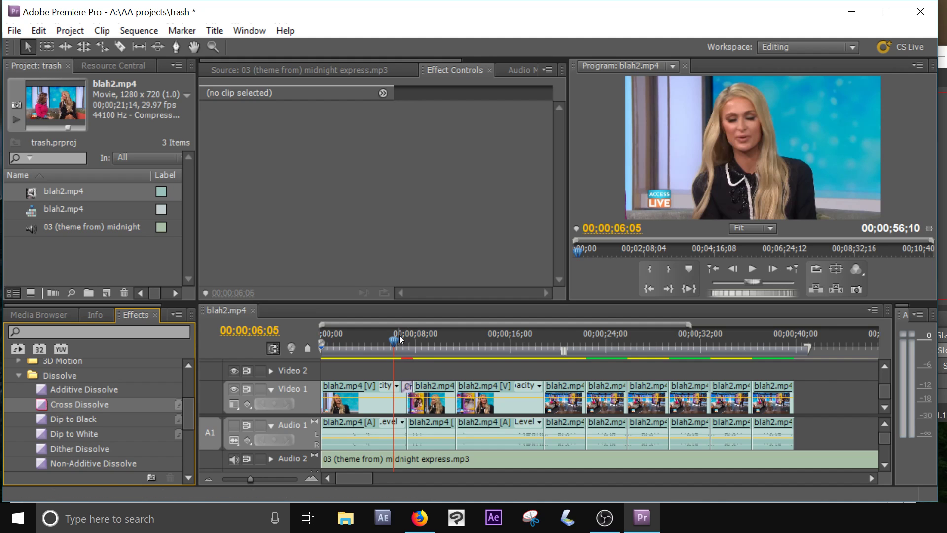
# Narrow the work area to 00;00;05;07 through 00;00;08;27 around the Cross Dissolve and render the effects in it.
pyautogui.click(395, 337)
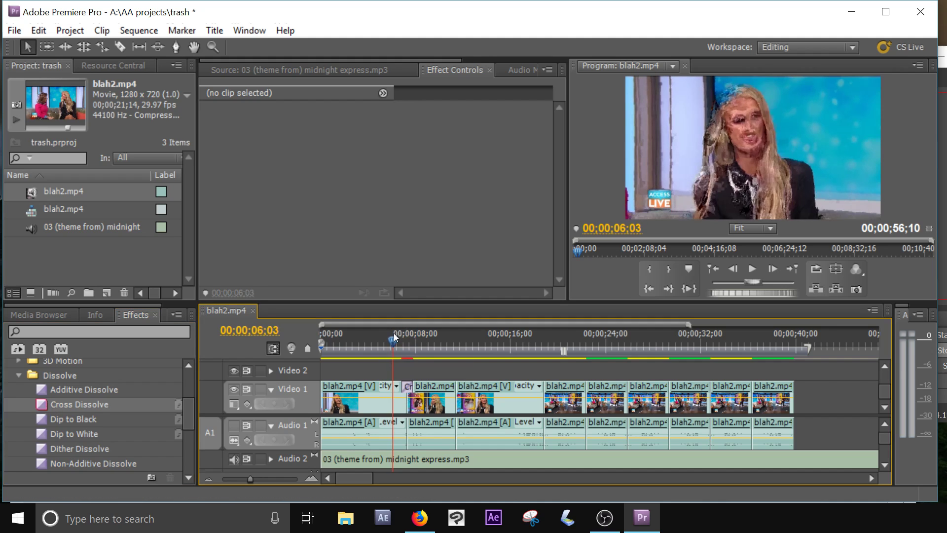
pyautogui.moveTo(394, 337); pyautogui.dragTo(383, 354)
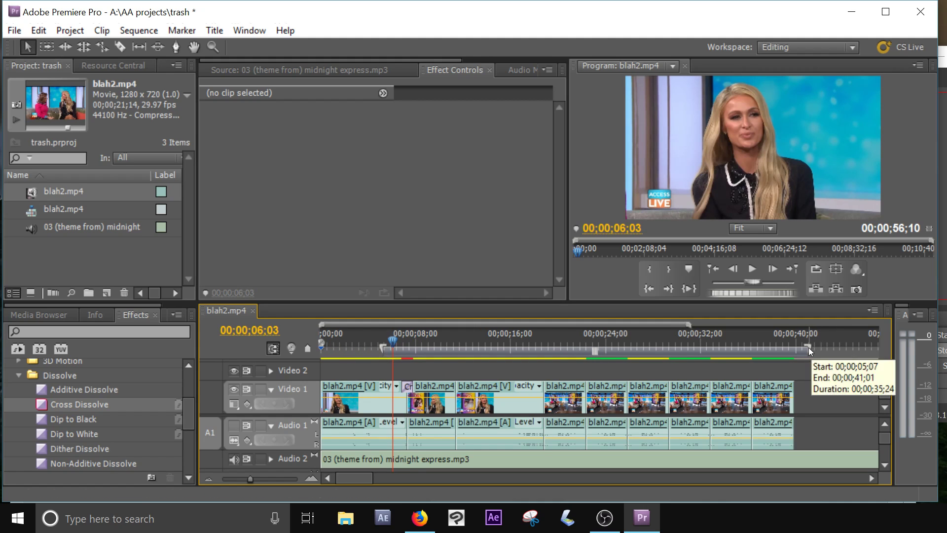
pyautogui.moveTo(809, 347); pyautogui.dragTo(528, 347)
pyautogui.moveTo(436, 359); pyautogui.dragTo(427, 360)
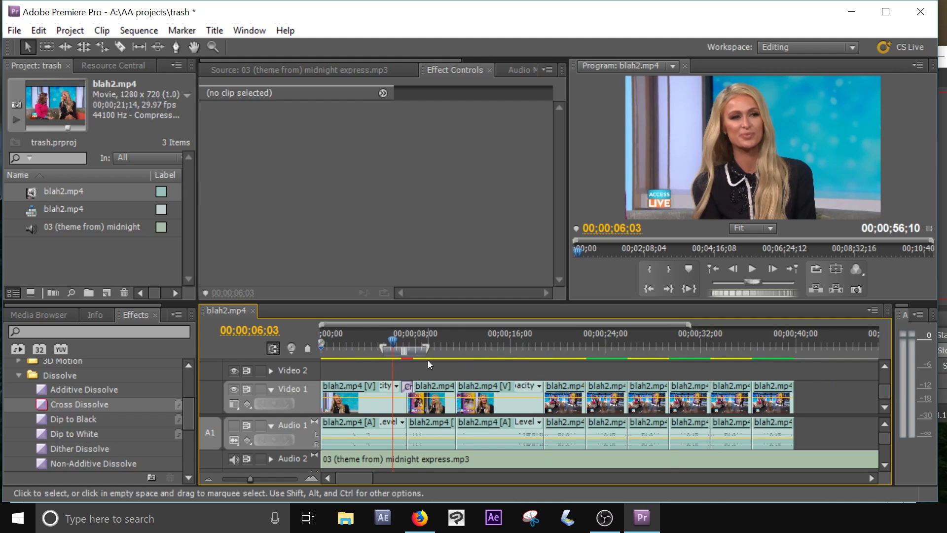
pyautogui.click(138, 30)
pyautogui.click(164, 69)
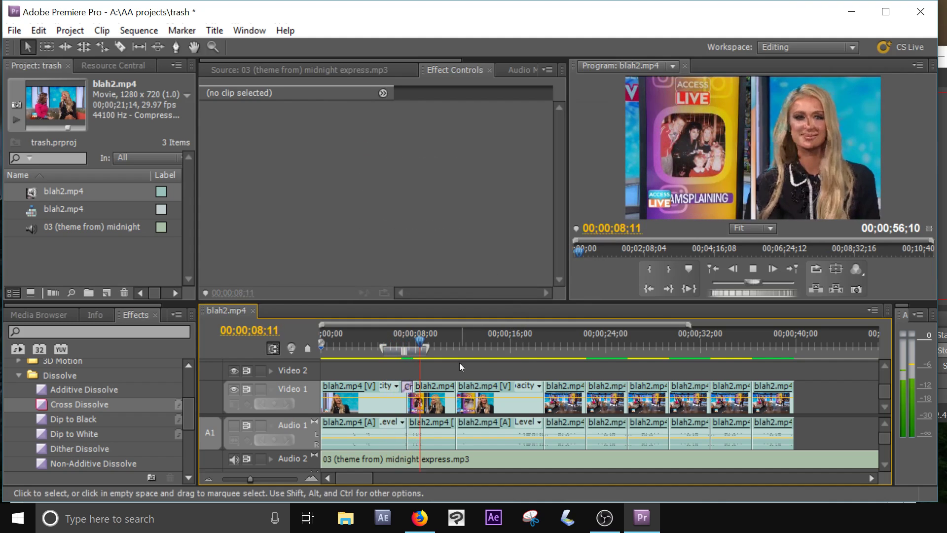
# Return the playhead to 00;00;05;24 and render the entire work area.
pyautogui.click(425, 351)
pyautogui.moveTo(420, 343); pyautogui.dragTo(389, 340)
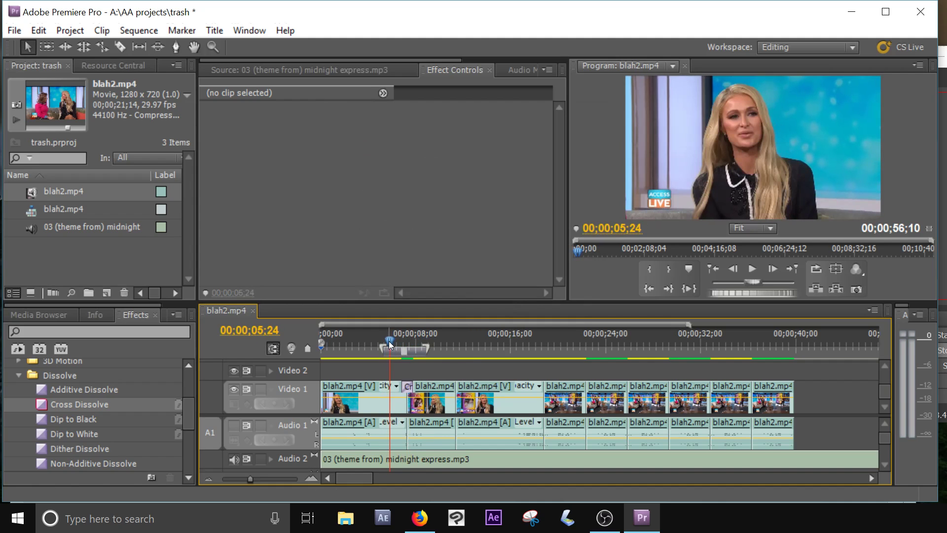
pyautogui.click(140, 30)
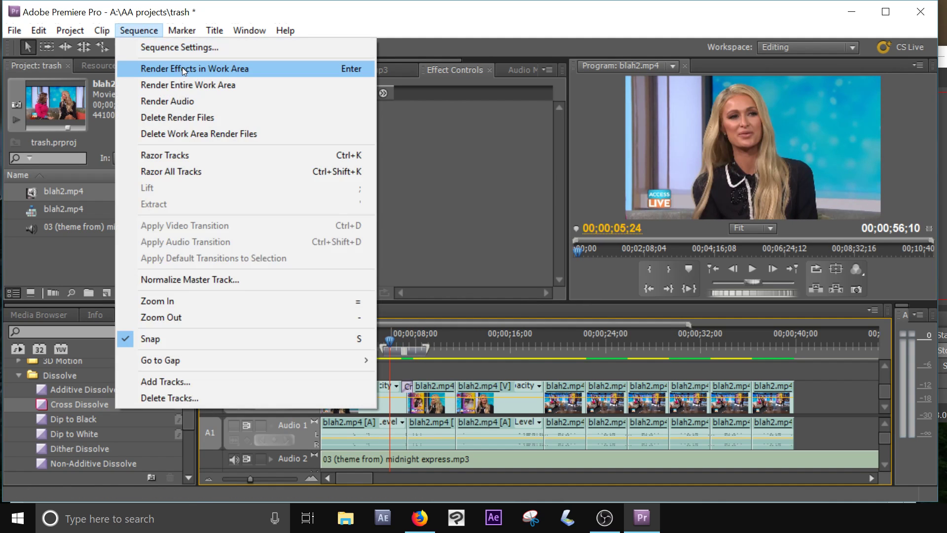
pyautogui.click(183, 85)
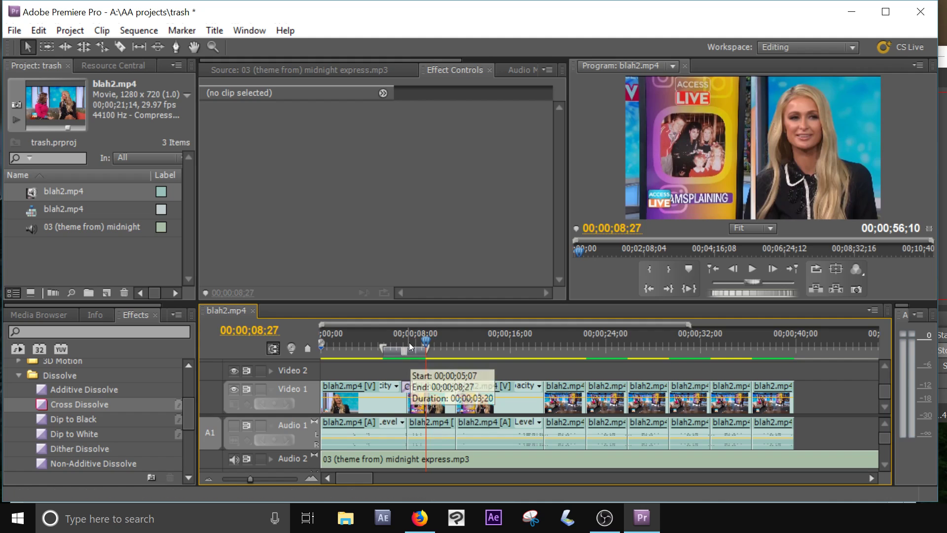
# Extend the Cross Dissolve on both sides to a duration of 00;00;02;11 and check it at 00;00;06;10.
pyautogui.moveTo(409, 342)
pyautogui.mouseDown()
pyautogui.moveTo(392, 346)
pyautogui.moveTo(407, 351)
pyautogui.mouseUp()
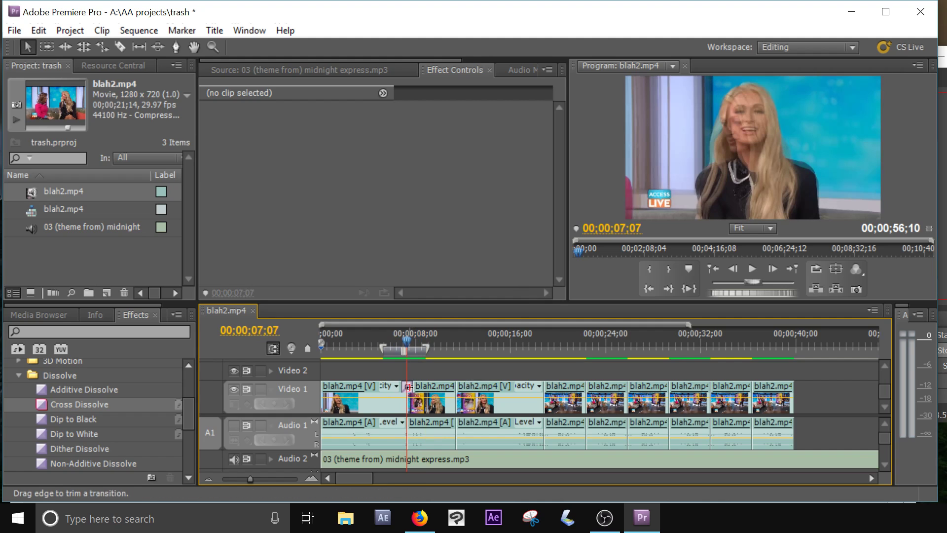
pyautogui.click(273, 478)
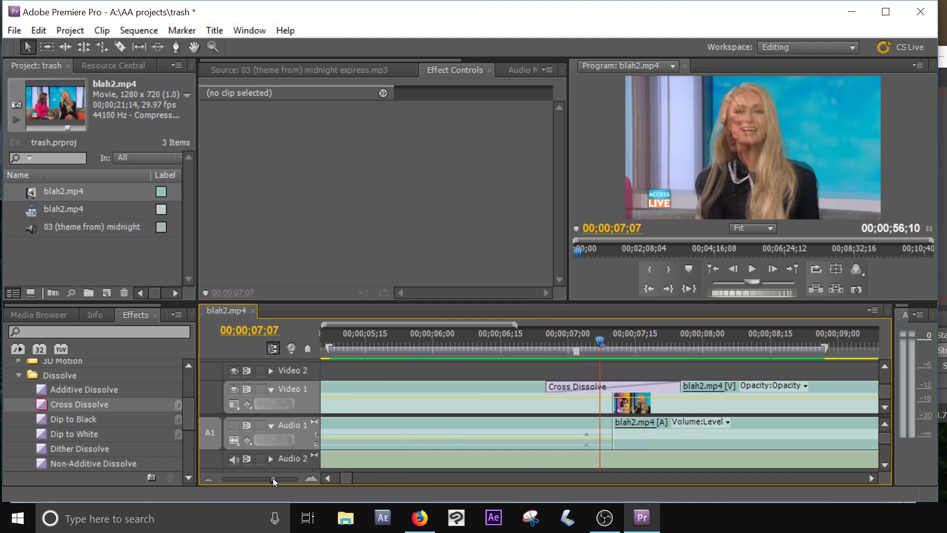
pyautogui.moveTo(273, 478)
pyautogui.mouseDown()
pyautogui.moveTo(253, 478)
pyautogui.moveTo(262, 479)
pyautogui.mouseUp()
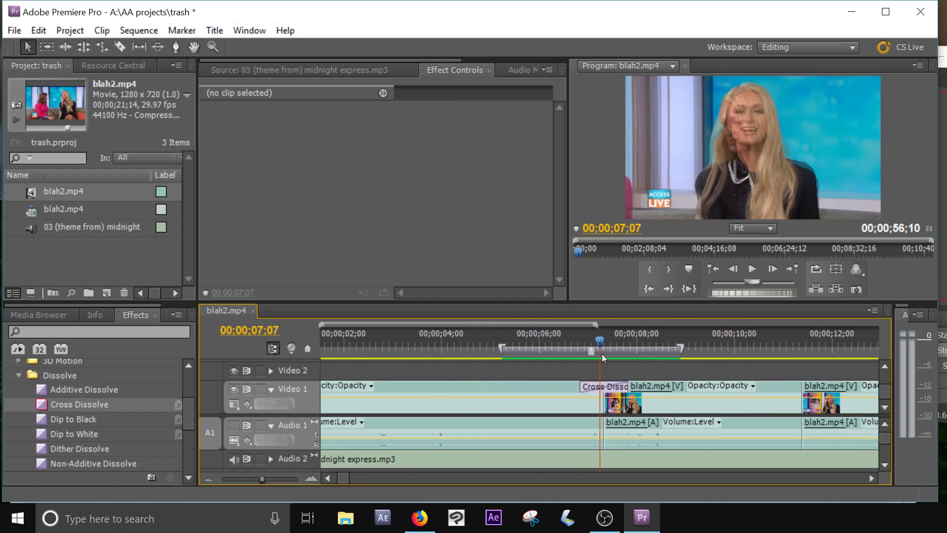
pyautogui.click(589, 385)
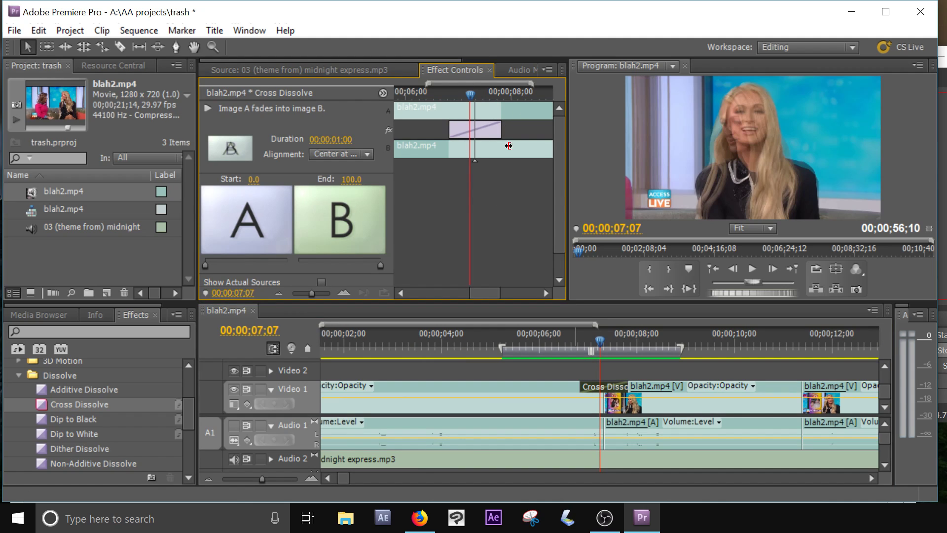
pyautogui.moveTo(448, 131); pyautogui.dragTo(411, 131)
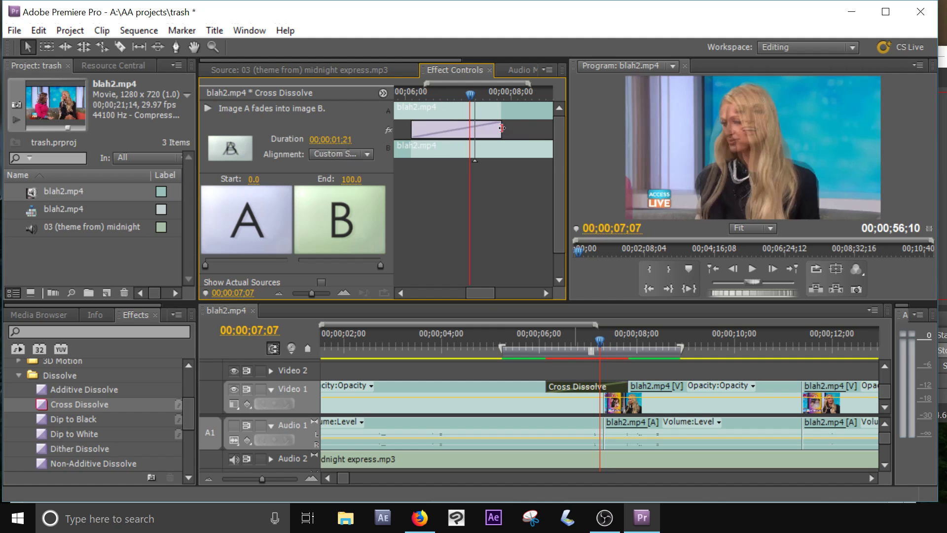
pyautogui.moveTo(501, 128); pyautogui.dragTo(536, 129)
pyautogui.moveTo(598, 356); pyautogui.dragTo(555, 361)
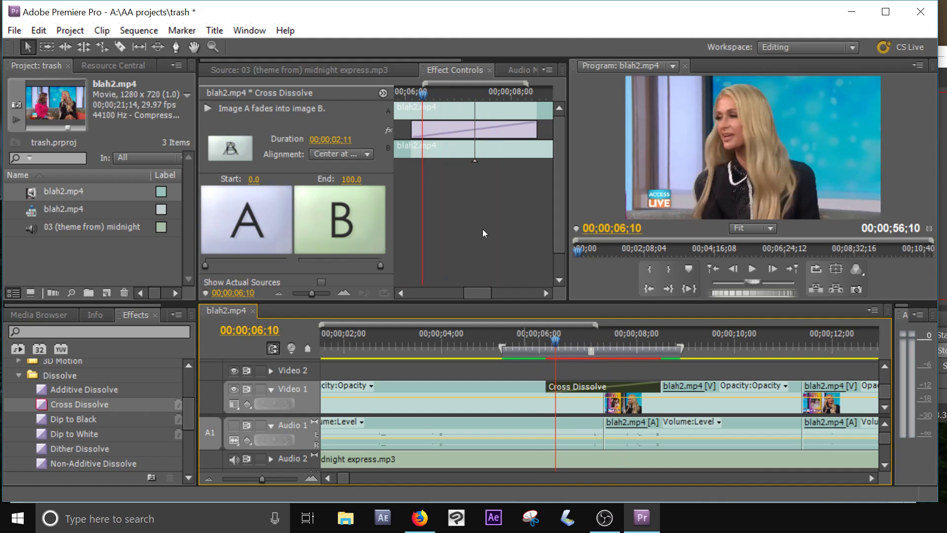
# Move the playhead to the start of the sequence and create a new default crawl title named Title 01.
pyautogui.press('-')
pyautogui.press('-')
pyautogui.press('-')
pyautogui.press('-')
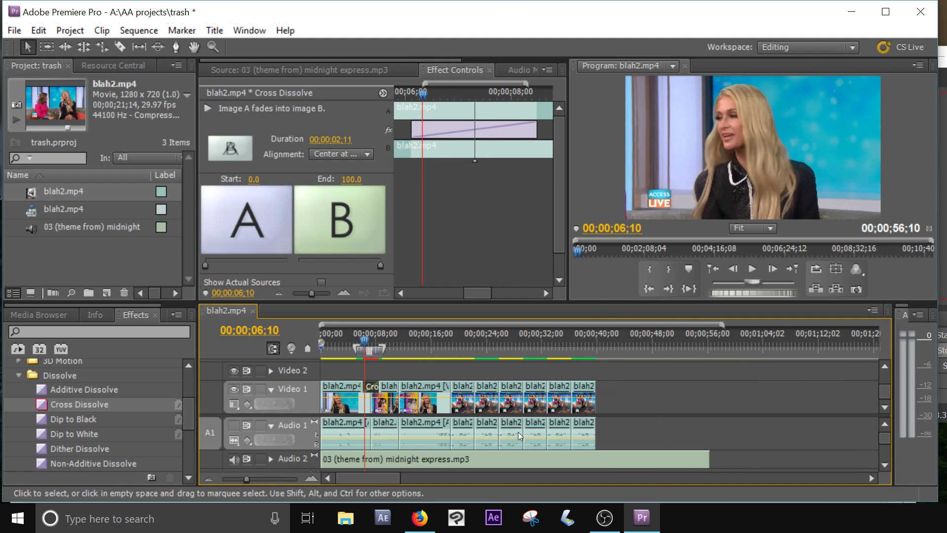
pyautogui.scroll(-2, 664, 386)
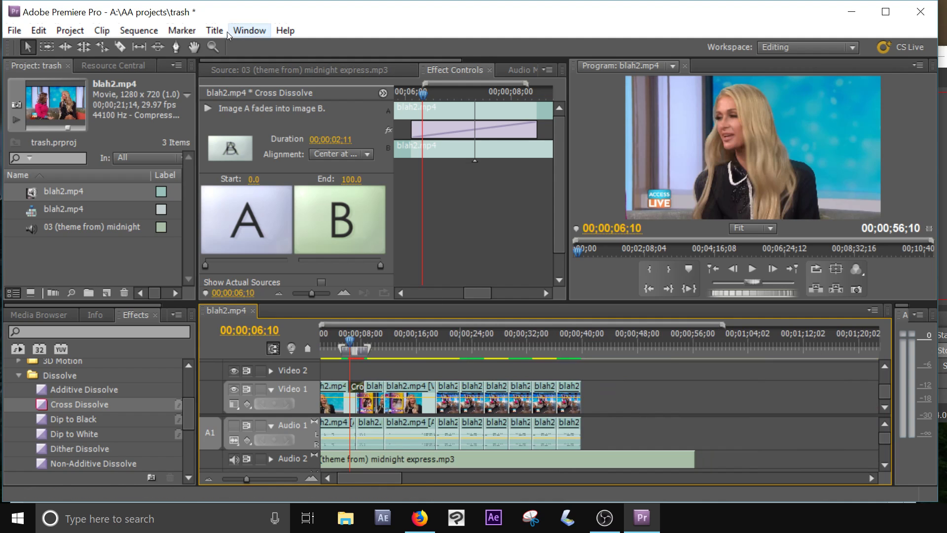
pyautogui.moveTo(347, 334); pyautogui.dragTo(315, 338)
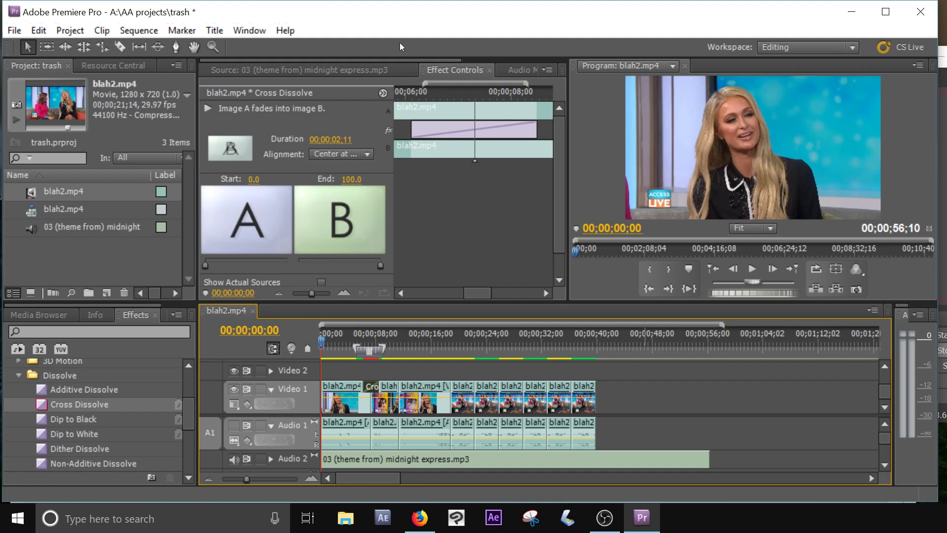
pyautogui.click(215, 33)
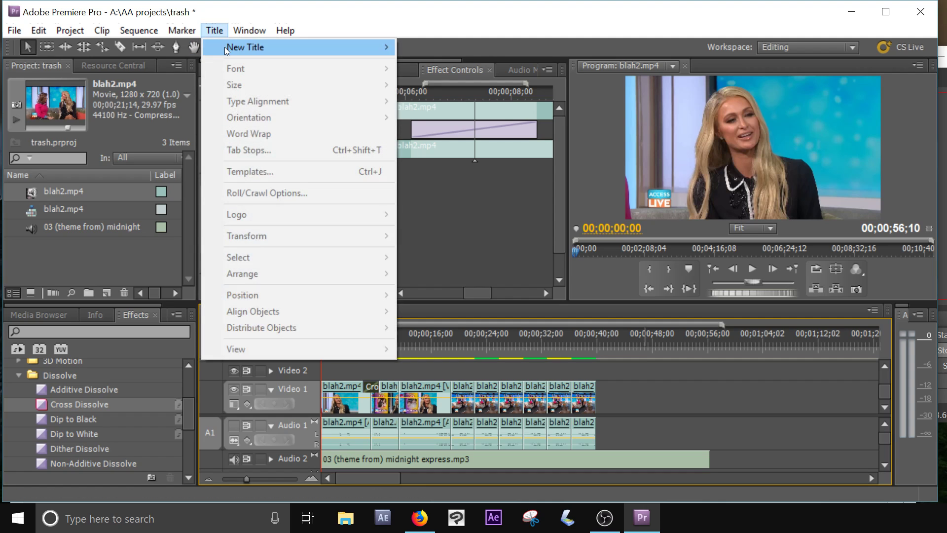
pyautogui.moveTo(224, 47)
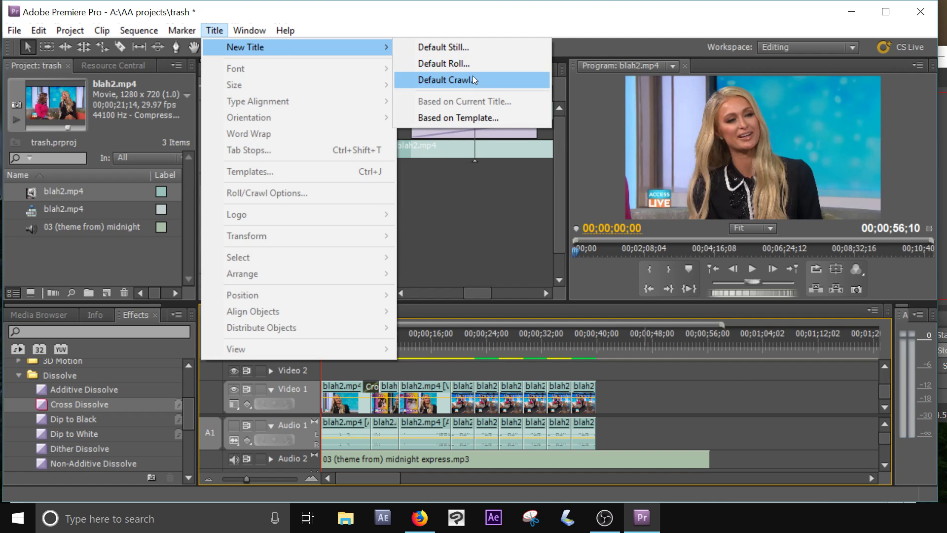
pyautogui.click(460, 69)
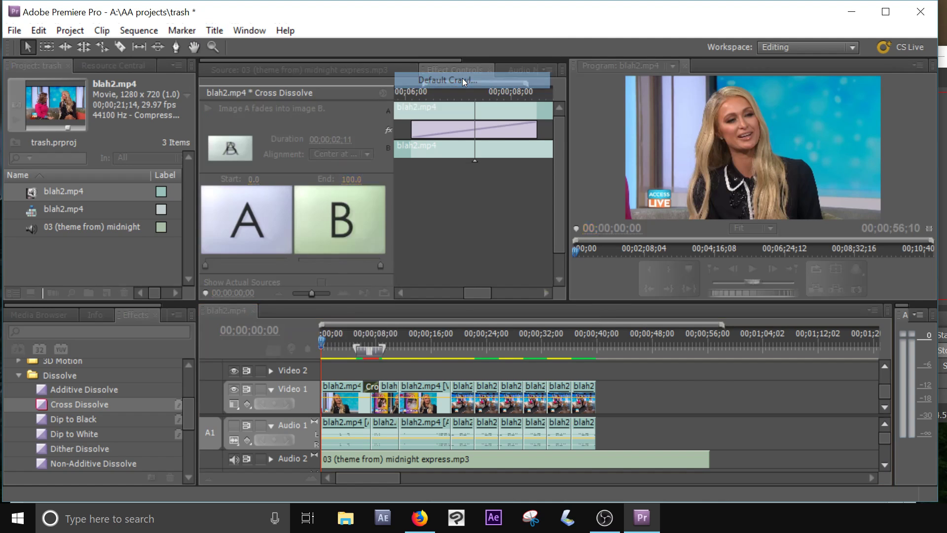
pyautogui.click(495, 327)
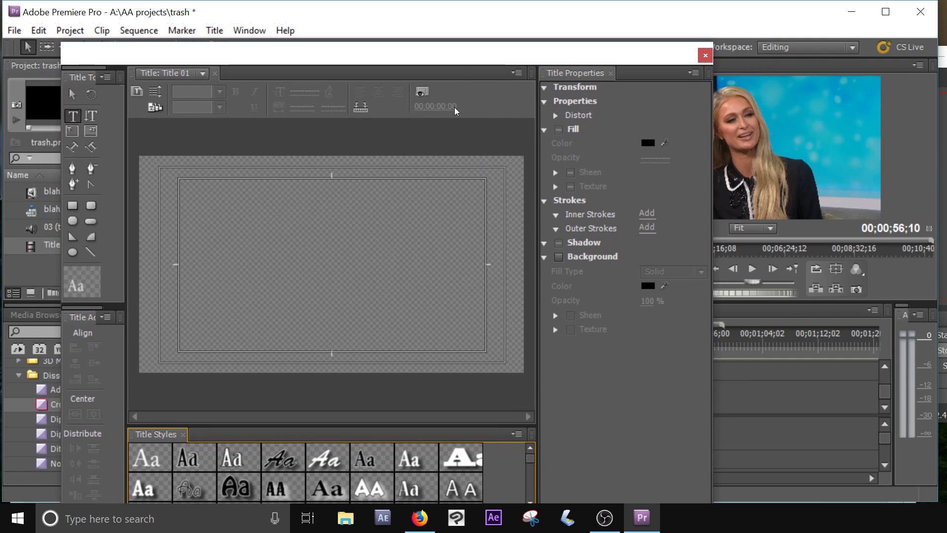
# Add the text "fdgdfgdfgdfgdfg" to the upper part of the title frame, keeping the current font.
pyautogui.click(246, 221)
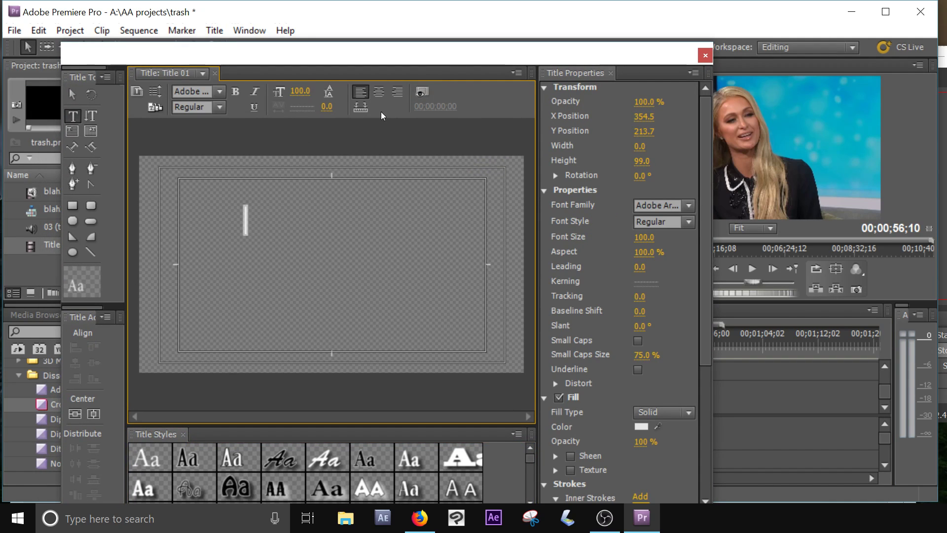
pyautogui.write('fdgdfgdfgdfgdfg')
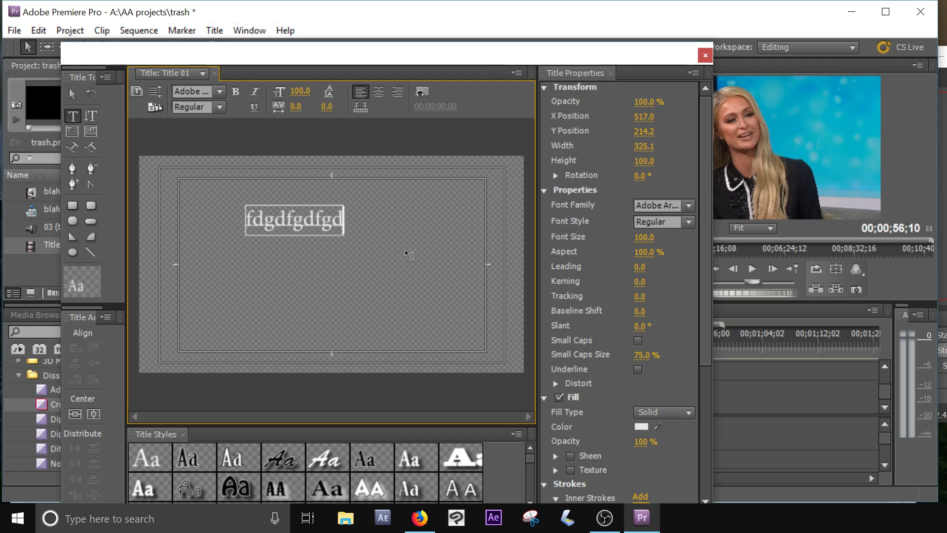
pyautogui.click(220, 92)
pyautogui.click(463, 99)
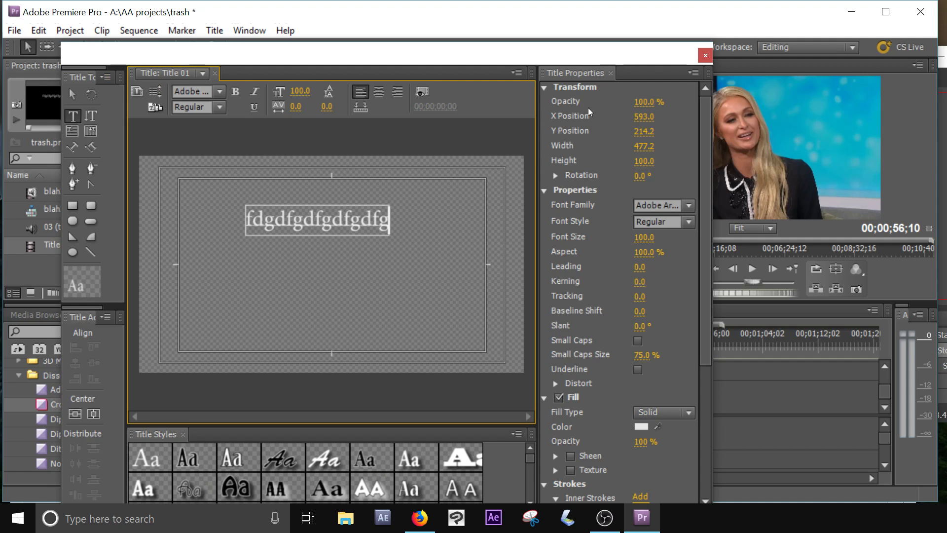
# Close the title editor and place Title 01 on Video 2 at the start of the sequence, previewing it at 00;00;04;02.
pyautogui.moveTo(584, 58); pyautogui.dragTo(557, 21)
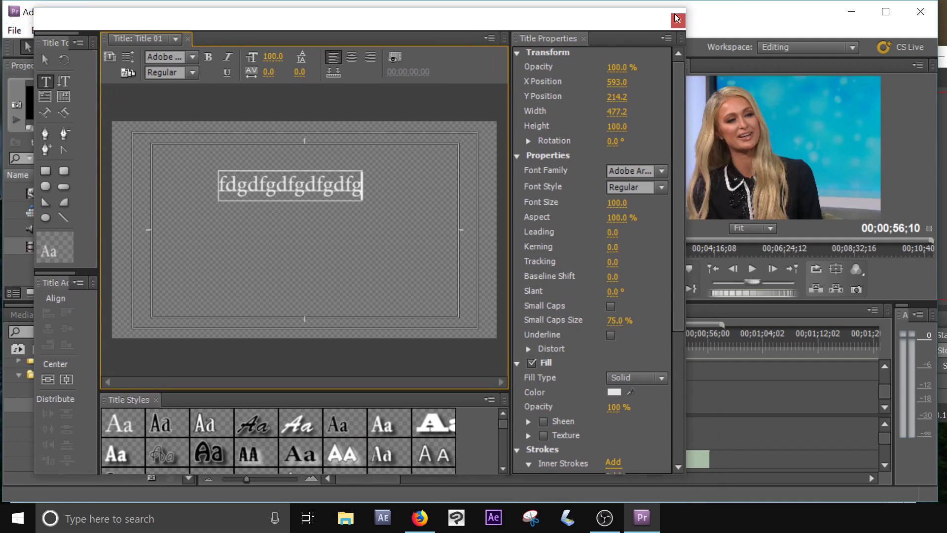
pyautogui.click(677, 20)
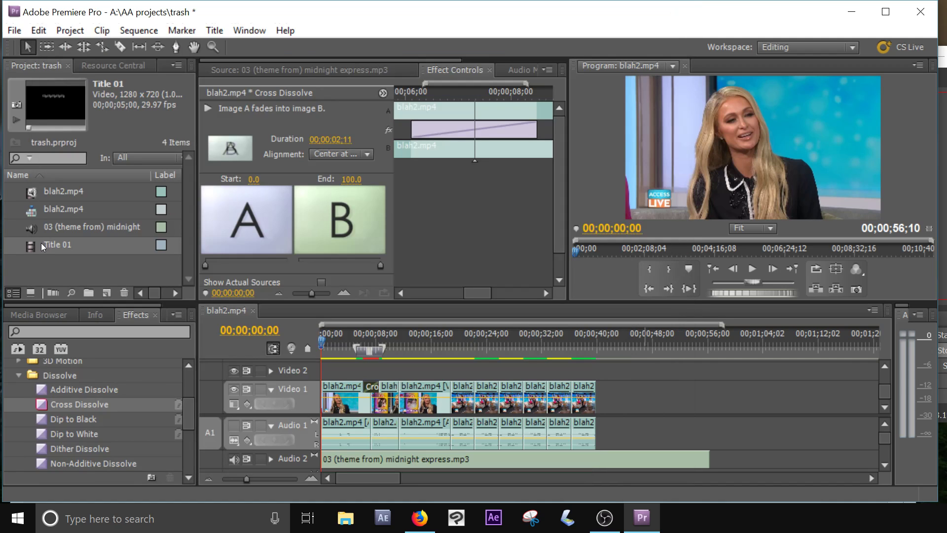
pyautogui.moveTo(40, 243); pyautogui.dragTo(351, 354)
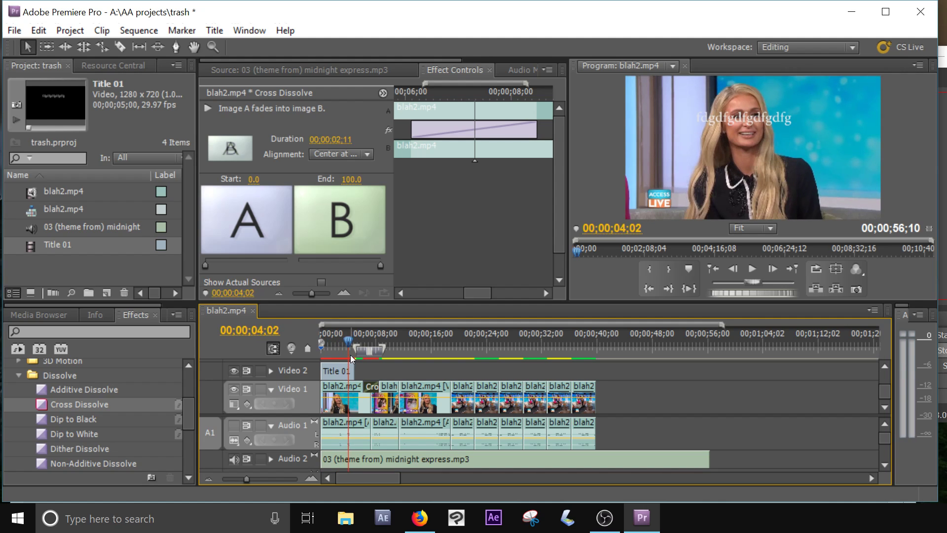